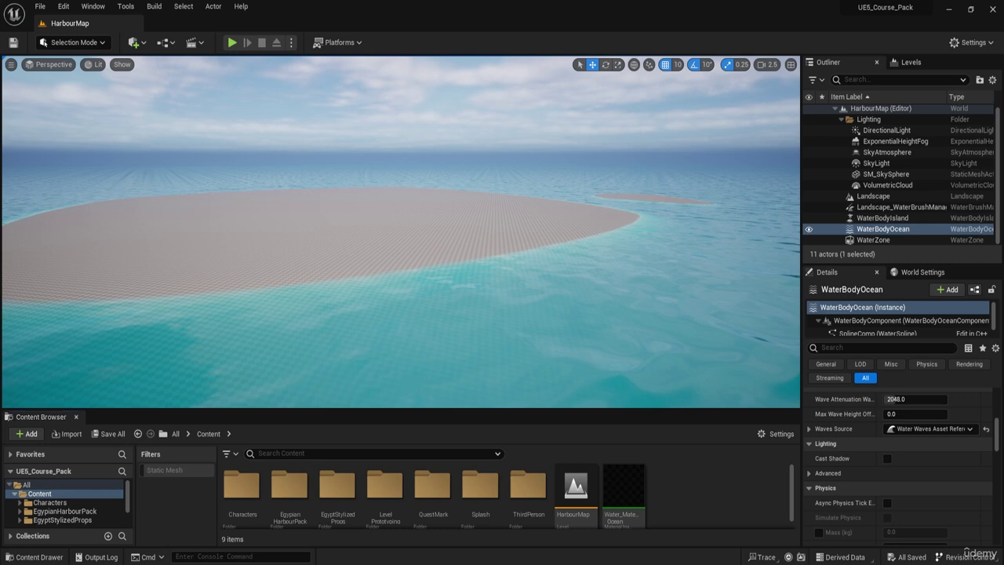
{"action": "key", "text": "d"}
{"action": "right_click_drag", "start_coordinate": [494, 285], "coordinate": [493, 285]}
{"action": "key", "text": "F8"}
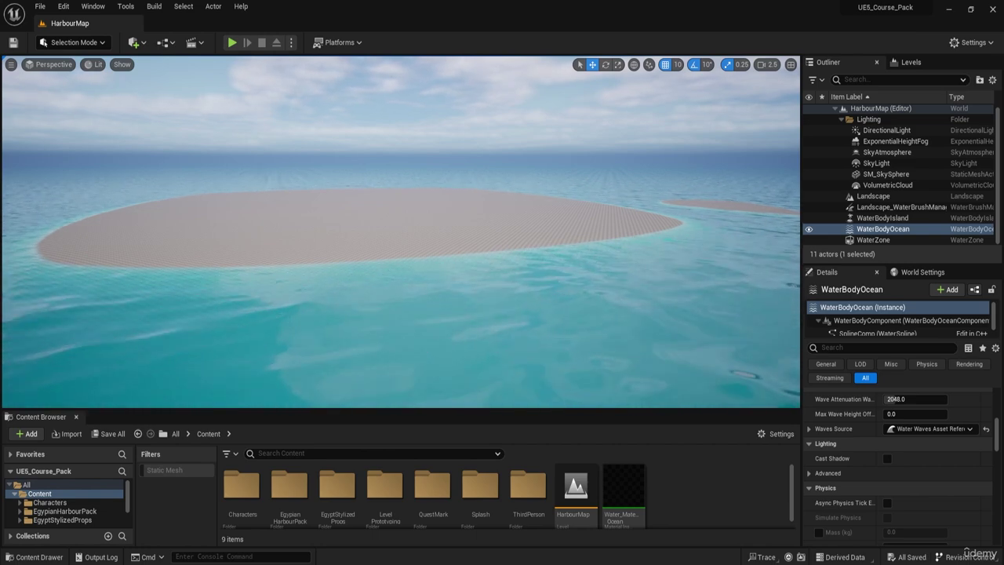
Step: Switch to File Explorer, open the References folder inside ResourcePack, and view the FrontView, MainShot and TopView images
{"action": "left_click_drag", "start_coordinate": [0, 132], "coordinate": [0, 166]}
{"action": "left_click_drag", "start_coordinate": [0, 145], "coordinate": [383, 142]}
{"action": "left_click", "coordinate": [323, 192]}
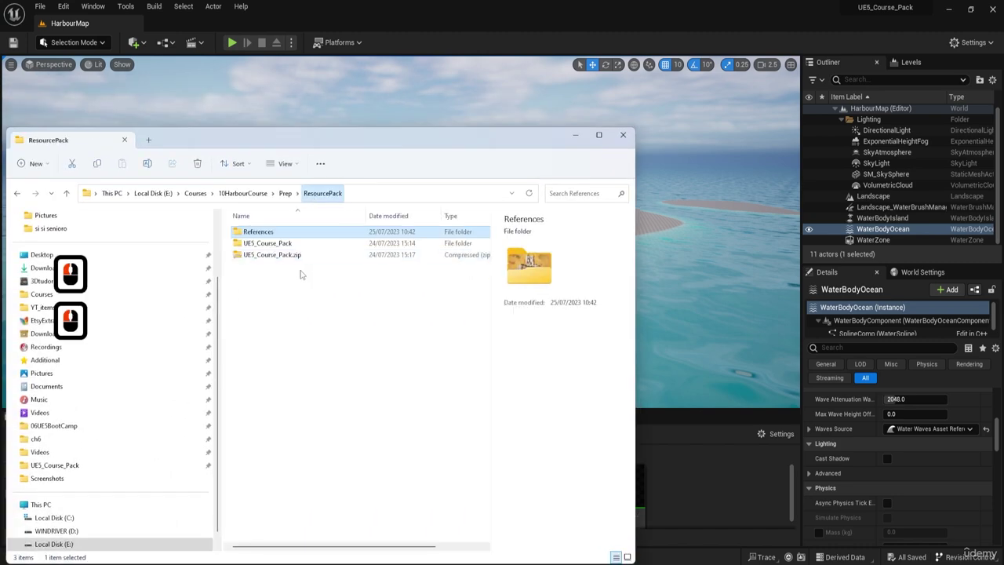
{"action": "double_click", "coordinate": [262, 234]}
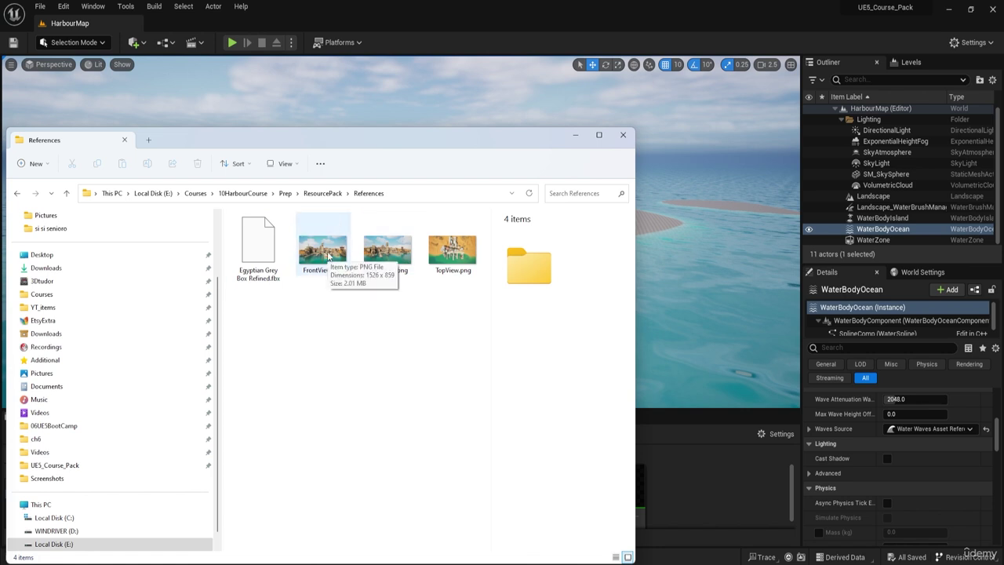
{"action": "double_click", "coordinate": [341, 251]}
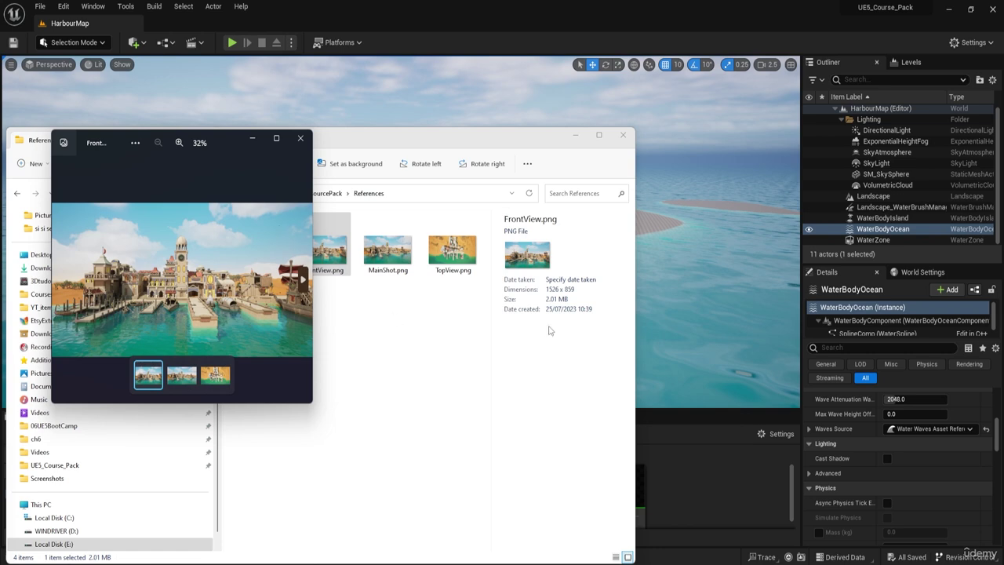
{"action": "left_click", "coordinate": [181, 375]}
{"action": "left_click", "coordinate": [215, 375]}
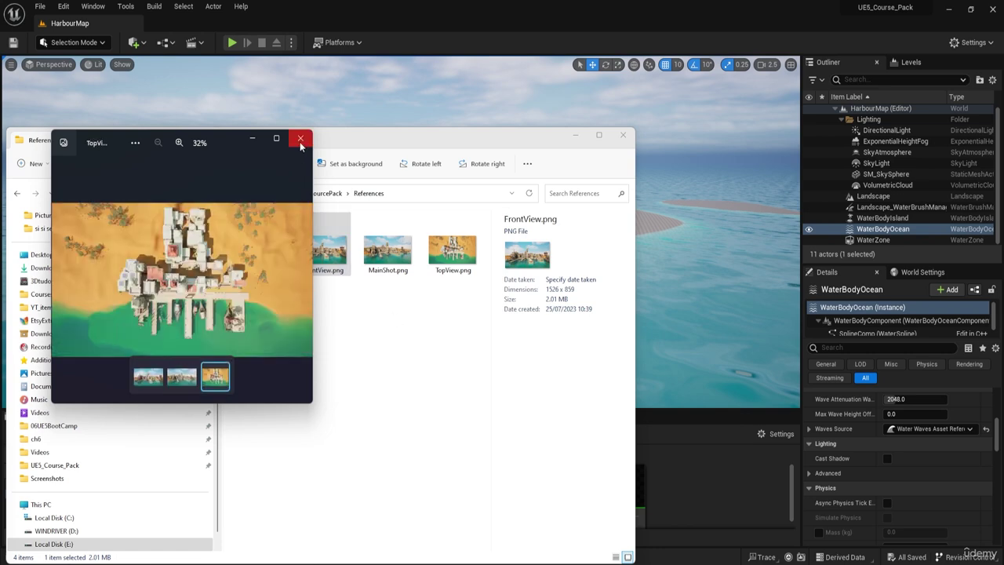
{"action": "key", "text": "F8"}
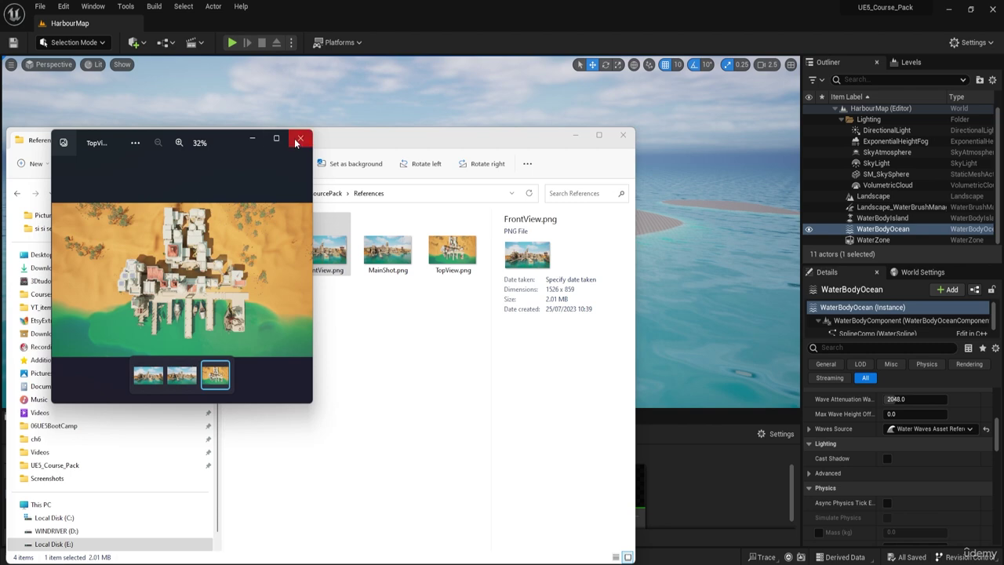
{"action": "left_click", "coordinate": [300, 140]}
Step: View MainShot.png in a maximized image viewer to study the harbour layout, and close the viewer
{"action": "double_click", "coordinate": [388, 250]}
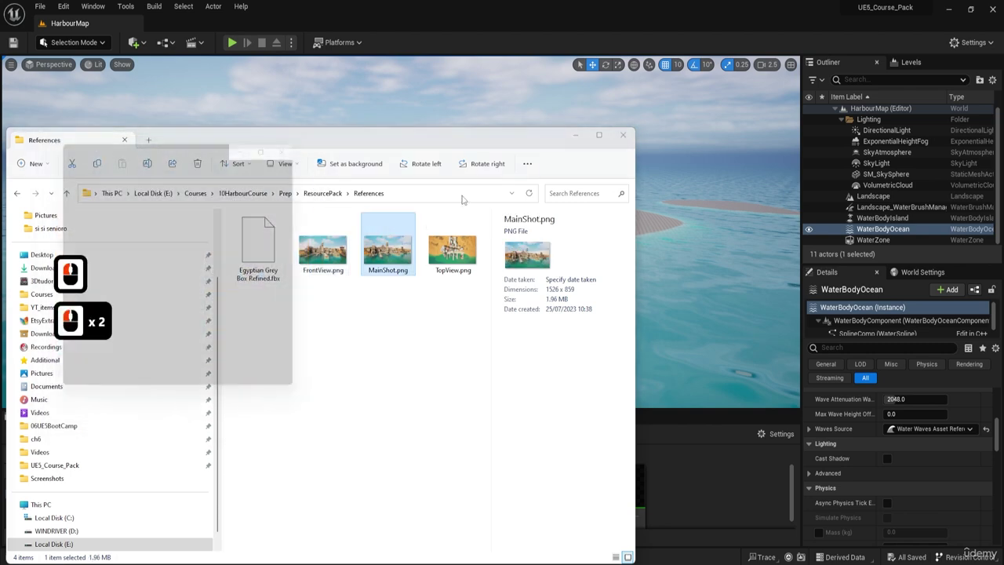
{"action": "left_click", "coordinate": [275, 139]}
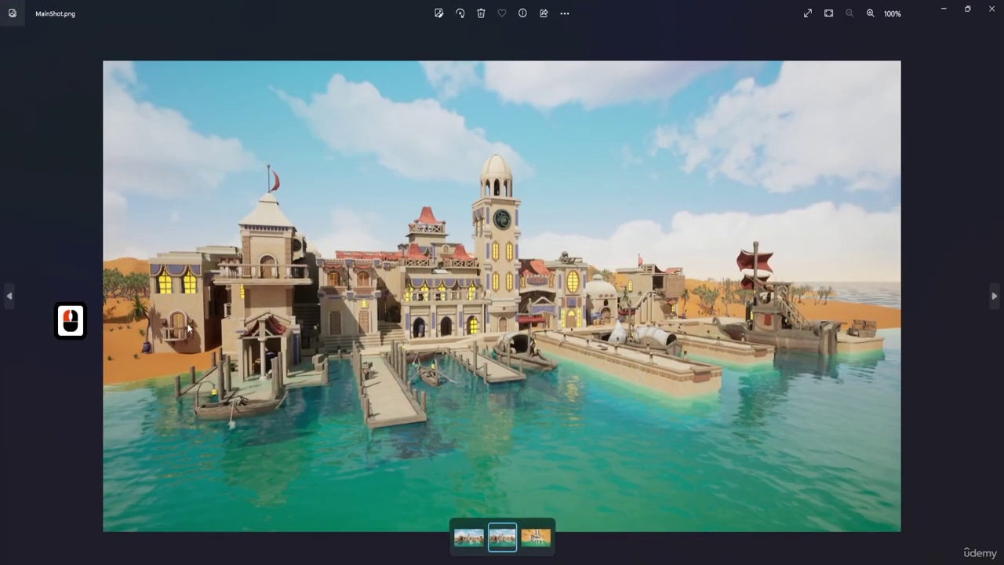
{"action": "left_click", "coordinate": [986, 6]}
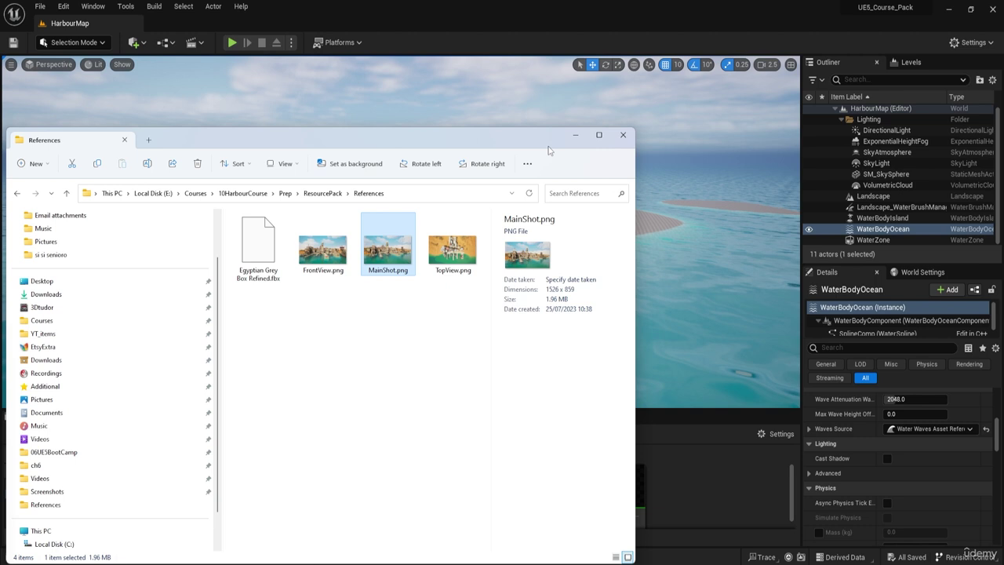
{"action": "key", "text": "F8"}
{"action": "key", "text": "F8"}
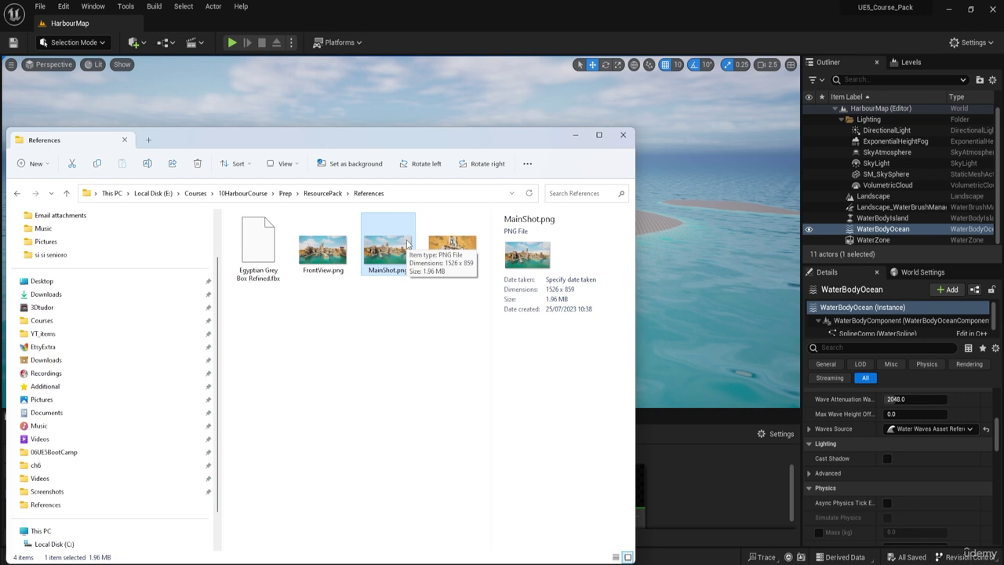
{"action": "key", "text": "F8"}
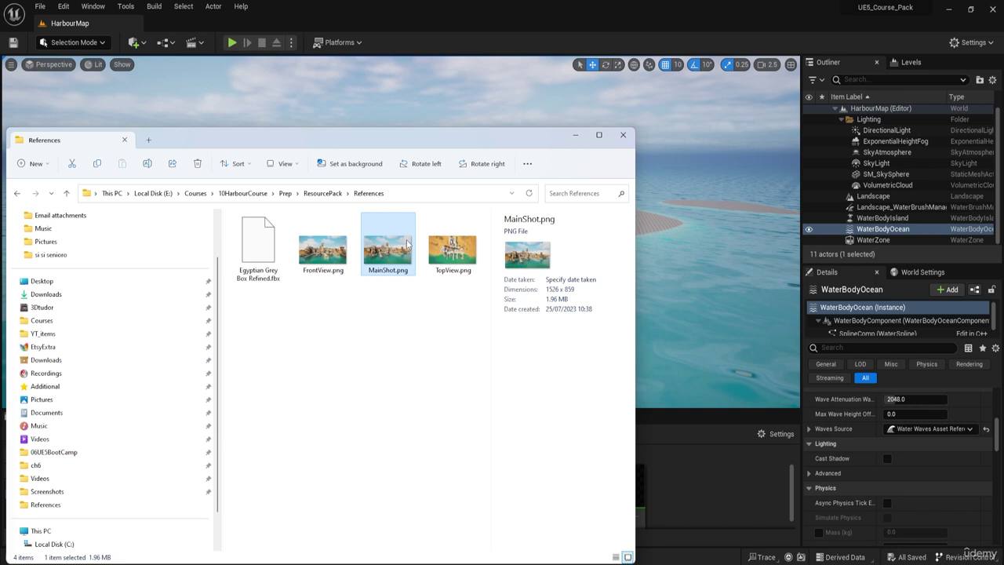
{"action": "left_click_drag", "start_coordinate": [346, 142], "coordinate": [0, 191]}
{"action": "right_click", "coordinate": [400, 232]}
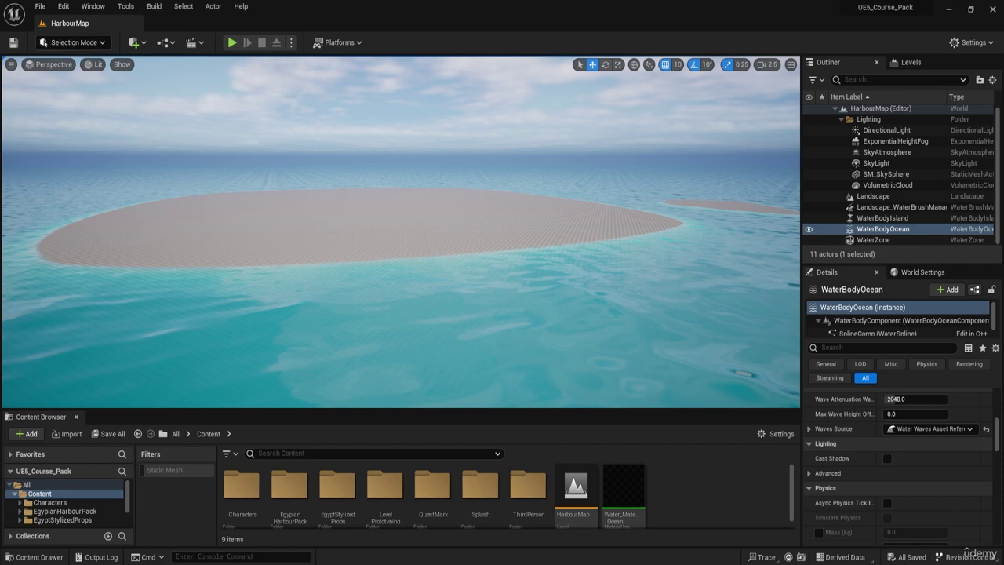
{"action": "left_click_drag", "start_coordinate": [0, 129], "coordinate": [566, 62]}
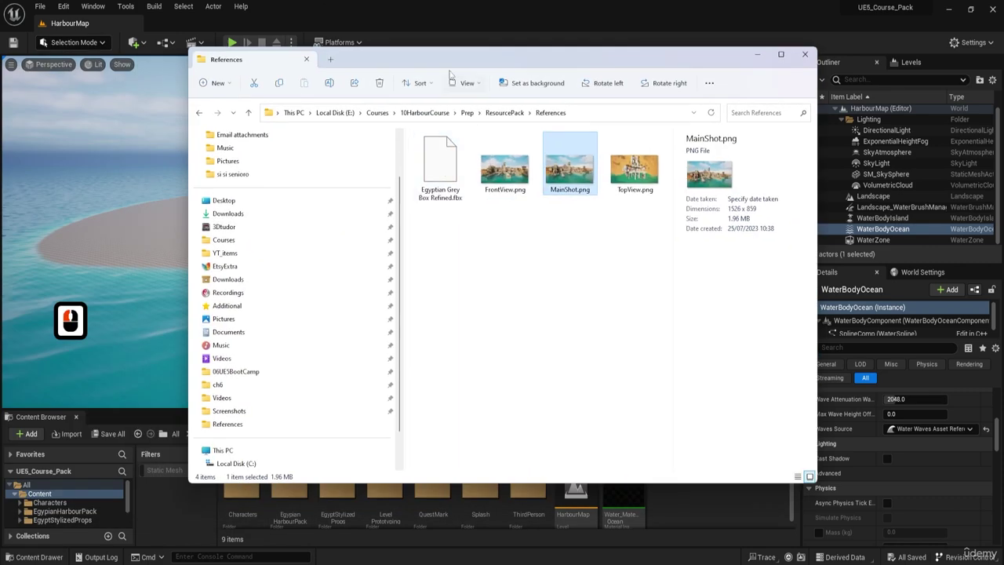
{"action": "left_click_drag", "start_coordinate": [443, 60], "coordinate": [0, 154]}
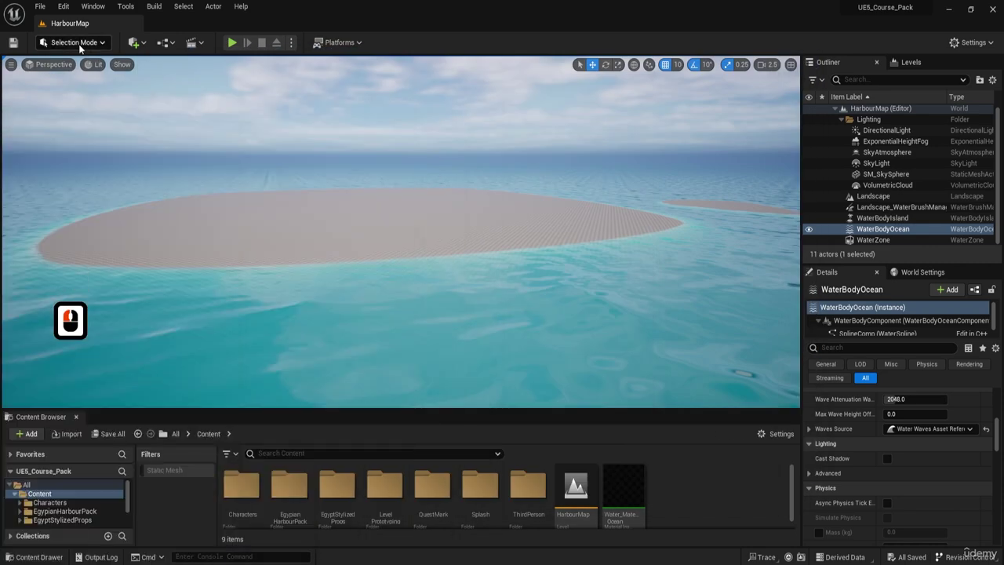
Step: Switch the Unreal level editor from Selection mode to Modeling mode
{"action": "left_click", "coordinate": [78, 43]}
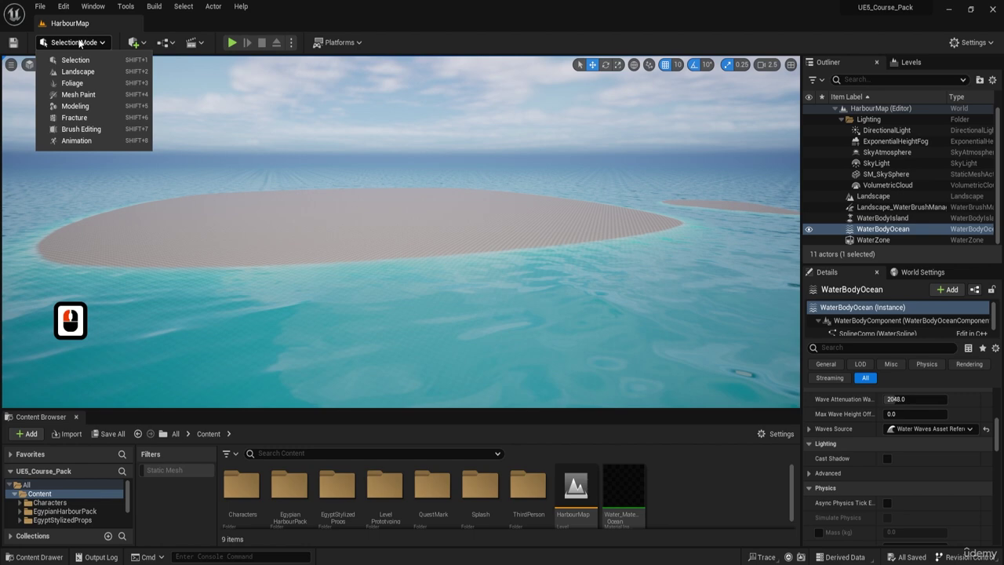
{"action": "left_click", "coordinate": [74, 107]}
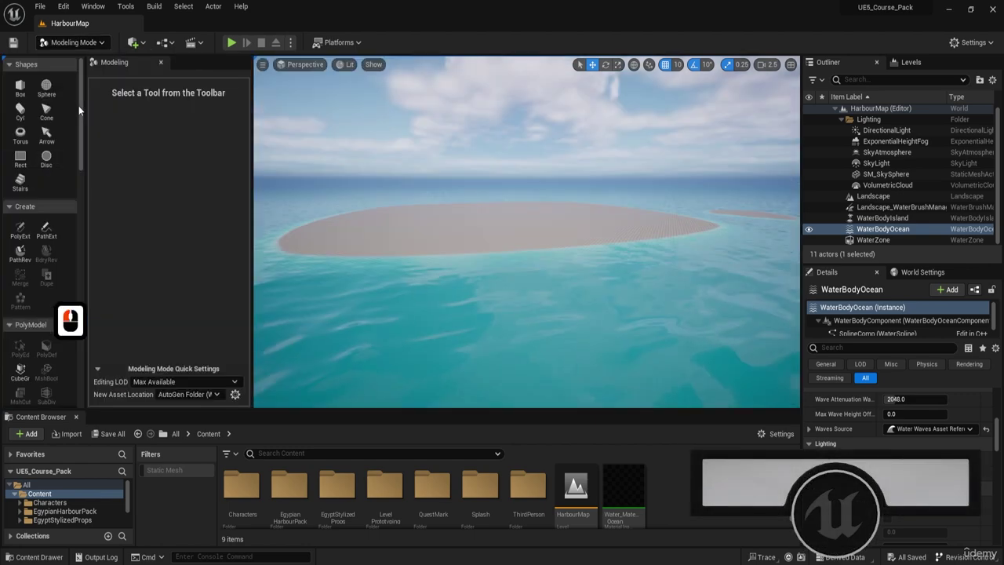
{"action": "left_click", "coordinate": [68, 42]}
{"action": "left_click", "coordinate": [69, 43]}
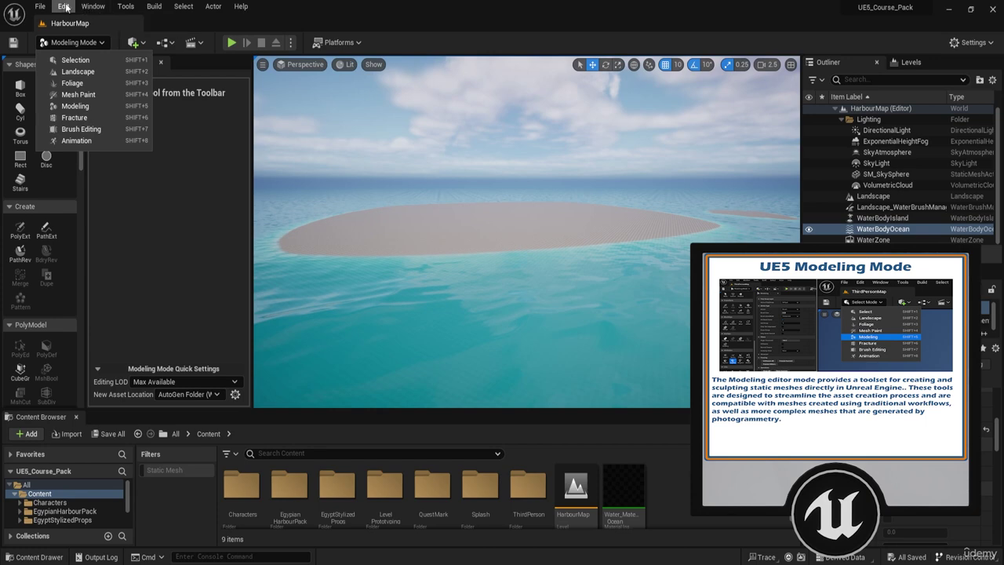
Step: Search the project's plugins for "modeling" to check the Modeling Tools Editor Mode plugin, and close the plugin list
{"action": "left_click", "coordinate": [64, 6]}
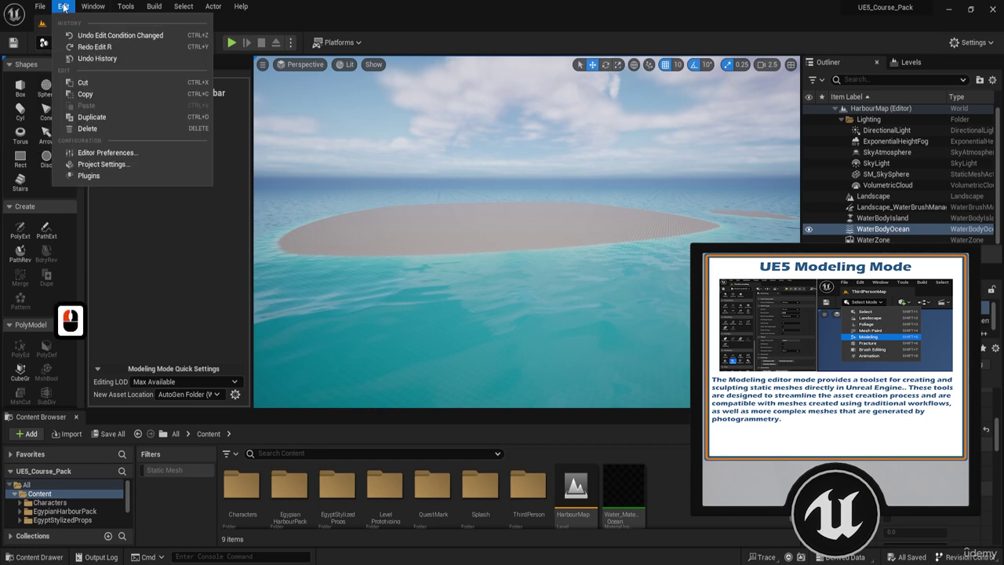
{"action": "left_click", "coordinate": [89, 176]}
{"action": "triple_click", "coordinate": [184, 76]}
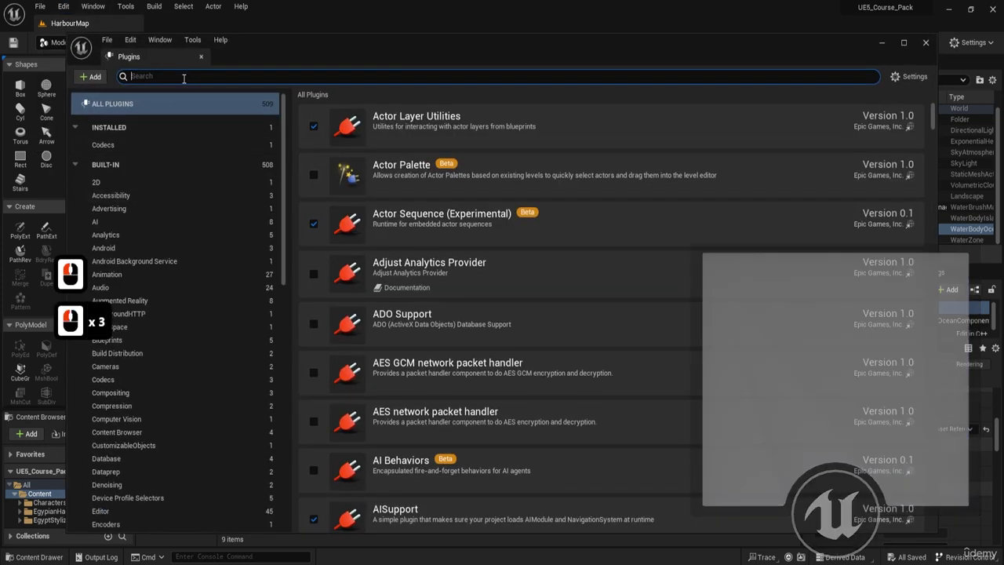
{"action": "type", "text": "modeling"}
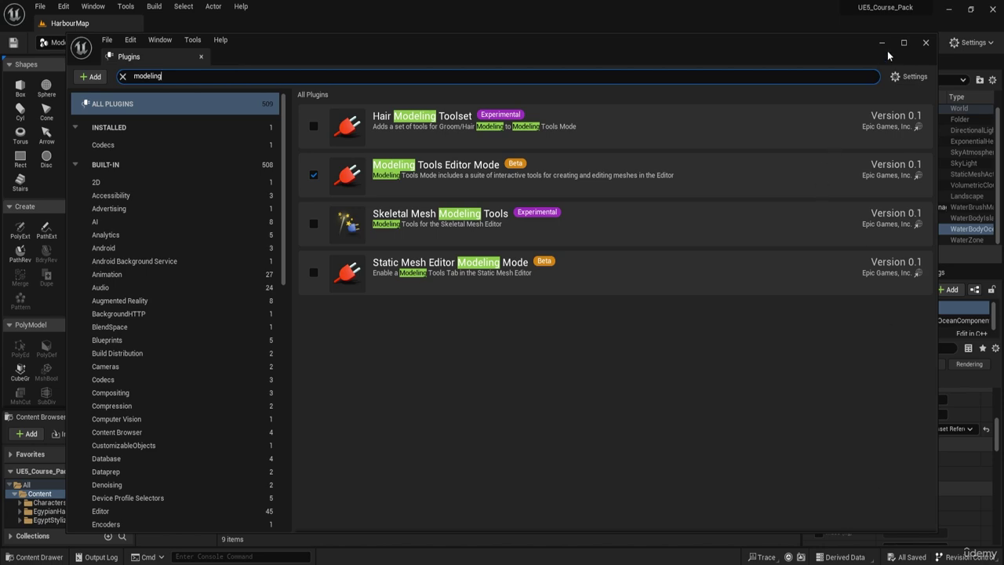
{"action": "left_click", "coordinate": [926, 43]}
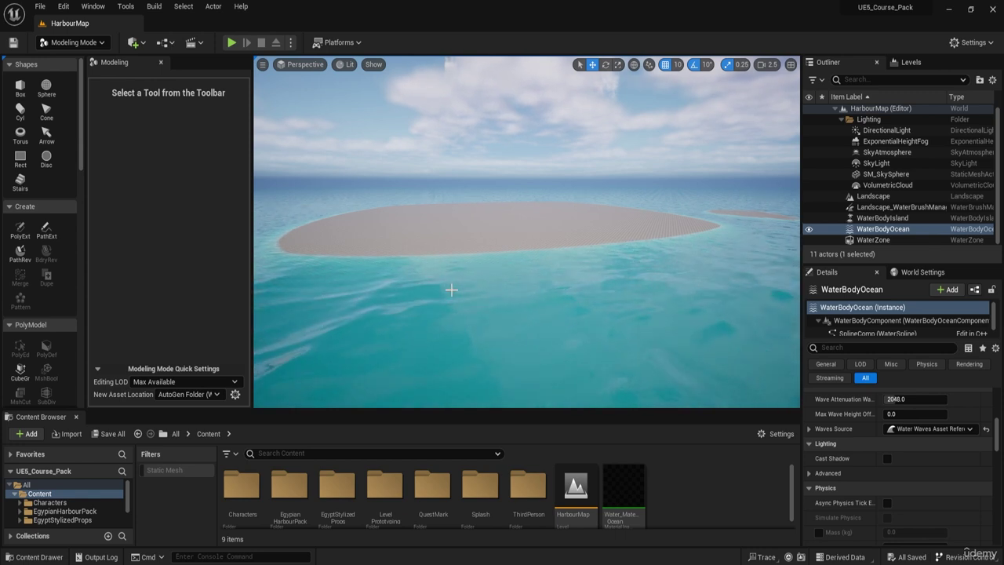
{"action": "left_click", "coordinate": [74, 43]}
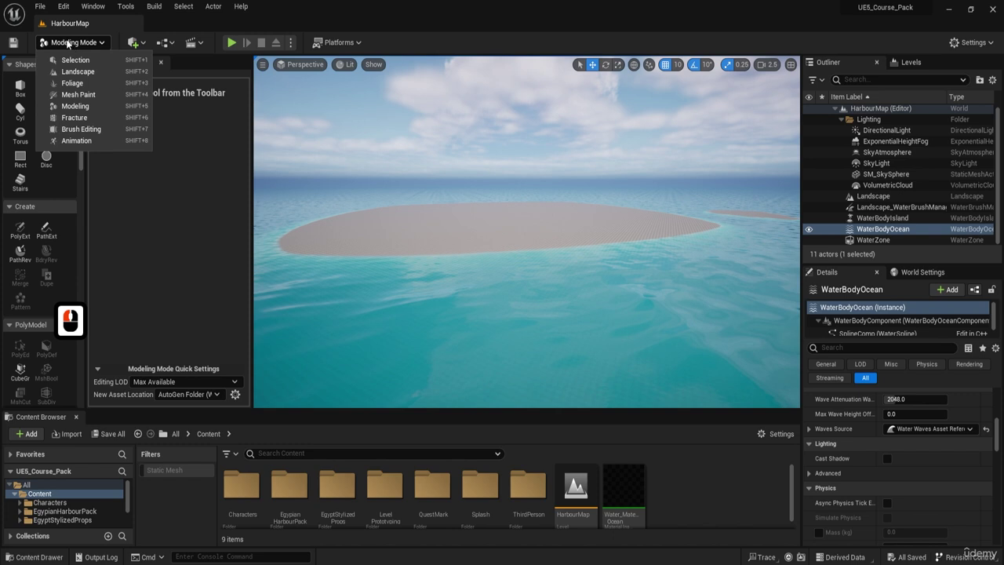
{"action": "left_click", "coordinate": [72, 42]}
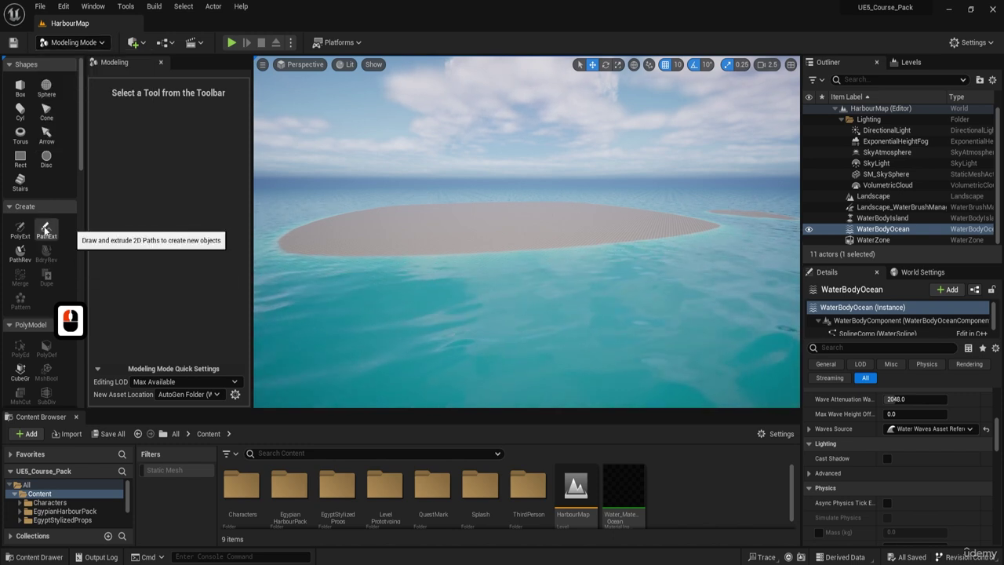
{"action": "key", "text": "F8"}
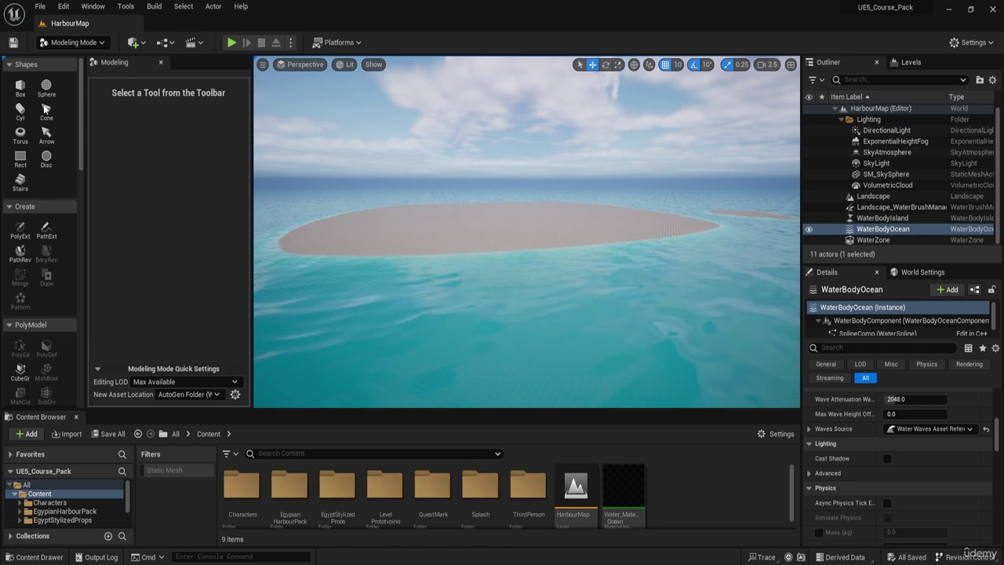
Step: Create a 100 × 100 × 100 static mesh box on the island landscape near the shoreline
{"action": "key", "text": "w"}
{"action": "right_click_drag", "start_coordinate": [291, 207], "coordinate": [302, 268]}
{"action": "key", "text": "e"}
{"action": "key", "text": "w"}
{"action": "key", "text": "a"}
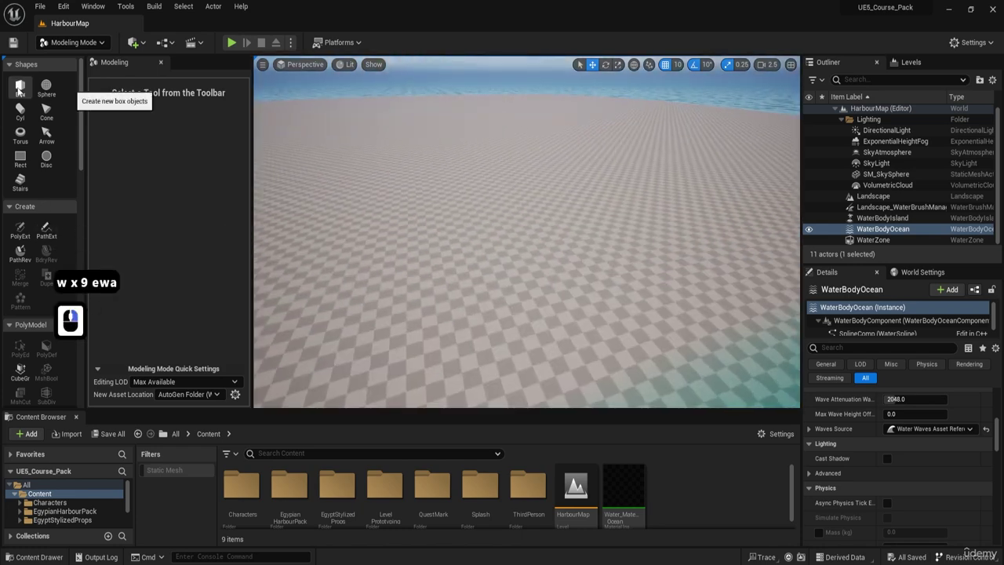
{"action": "left_click", "coordinate": [21, 91]}
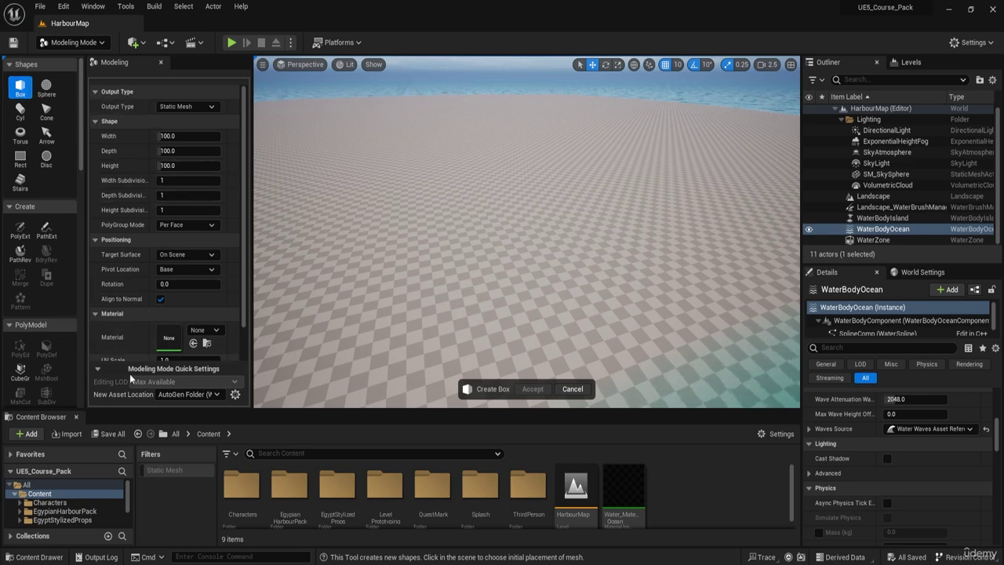
{"action": "left_click", "coordinate": [176, 394]}
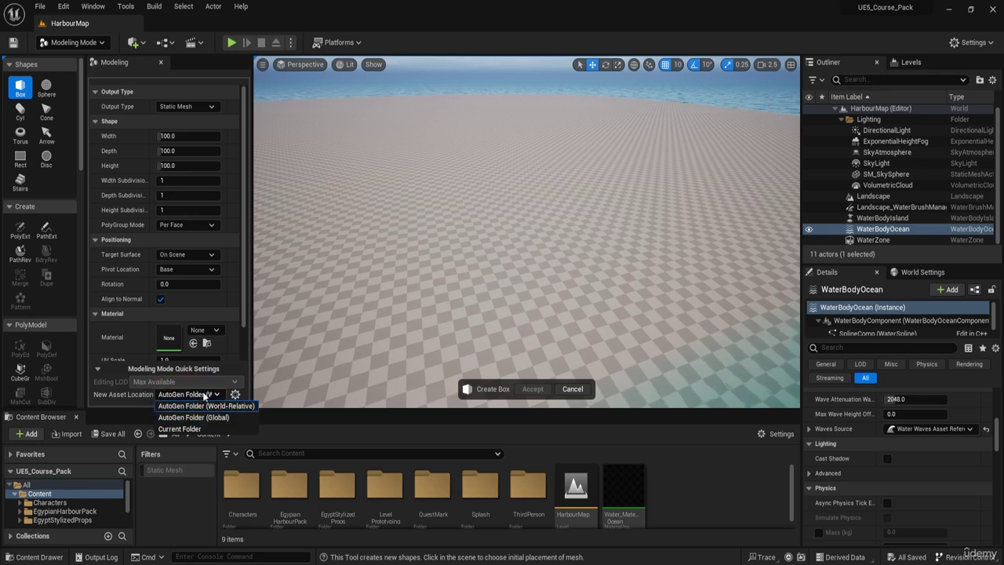
{"action": "left_click", "coordinate": [212, 394]}
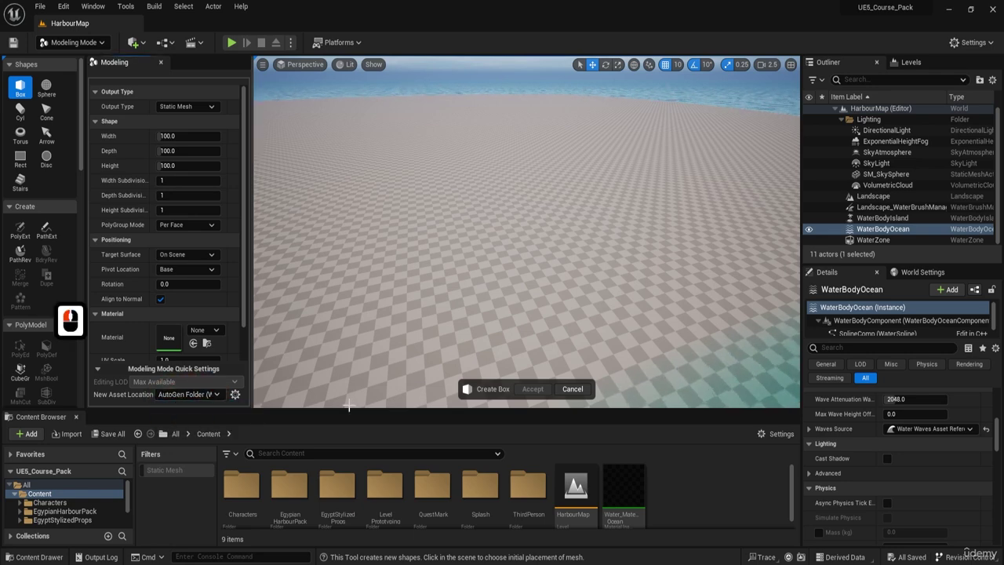
{"action": "right_click_drag", "start_coordinate": [514, 337], "coordinate": [502, 337]}
{"action": "key", "text": "s"}
{"action": "key", "text": "d"}
{"action": "key", "text": "w"}
{"action": "right_click_drag", "start_coordinate": [432, 254], "coordinate": [459, 254]}
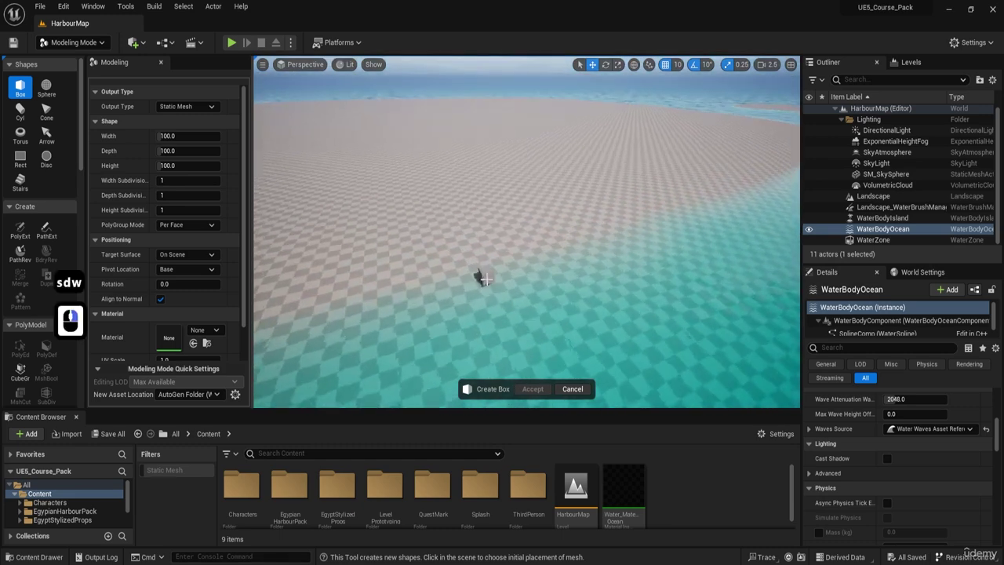
{"action": "left_click", "coordinate": [435, 250]}
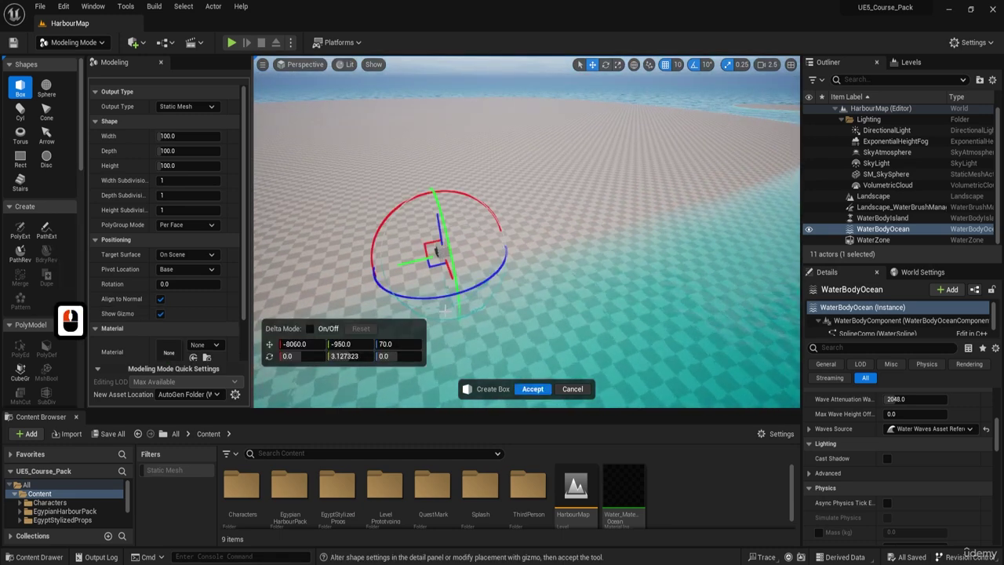
{"action": "left_click", "coordinate": [532, 388]}
Step: Scale the new box up to a building-sized cube and reposition it on the landscape near the shoreline
{"action": "key", "text": "w"}
{"action": "right_click_drag", "start_coordinate": [466, 293], "coordinate": [458, 302]}
{"action": "key", "text": "e"}
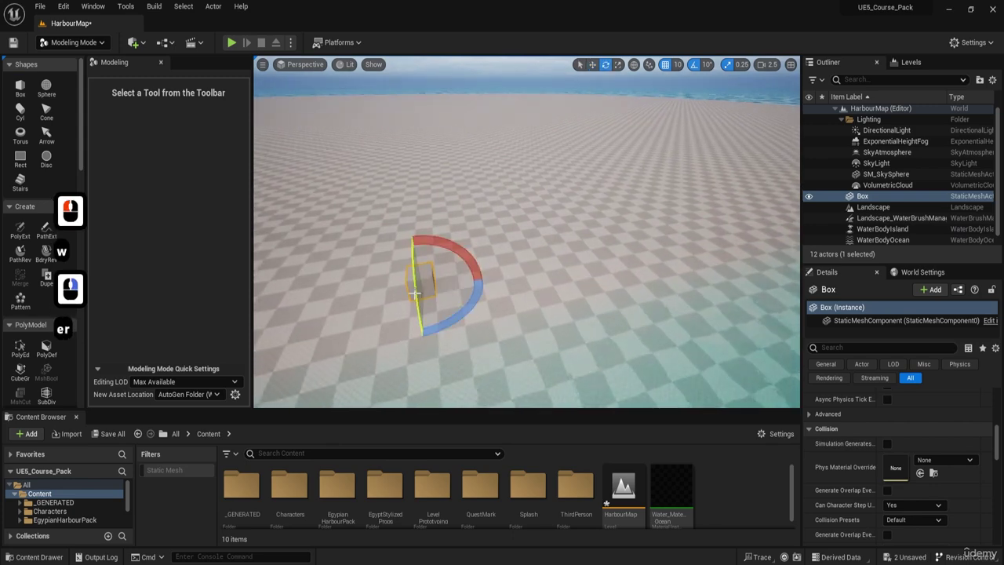
{"action": "key", "text": "r"}
{"action": "left_click_drag", "start_coordinate": [424, 291], "coordinate": [471, 274]}
{"action": "key", "text": "s"}
{"action": "mouse_move", "coordinate": [470, 274]}
{"action": "right_mouse_down"}
{"action": "mouse_move", "coordinate": [462, 279]}
{"action": "mouse_move", "coordinate": [470, 275]}
{"action": "right_mouse_up"}
{"action": "key", "text": "w"}
{"action": "key", "text": "w"}
{"action": "left_click_drag", "start_coordinate": [500, 252], "coordinate": [365, 284]}
{"action": "key", "text": "s"}
{"action": "right_click_drag", "start_coordinate": [365, 284], "coordinate": [325, 267]}
{"action": "right_click_drag", "start_coordinate": [457, 265], "coordinate": [423, 250]}
Step: Create a linear 8-step staircase, 150 wide with 20 high and 30 deep steps, against the side of the large box
{"action": "left_click", "coordinate": [21, 182]}
{"action": "key", "text": "w"}
{"action": "key", "text": "d"}
{"action": "right_click_drag", "start_coordinate": [505, 243], "coordinate": [483, 245]}
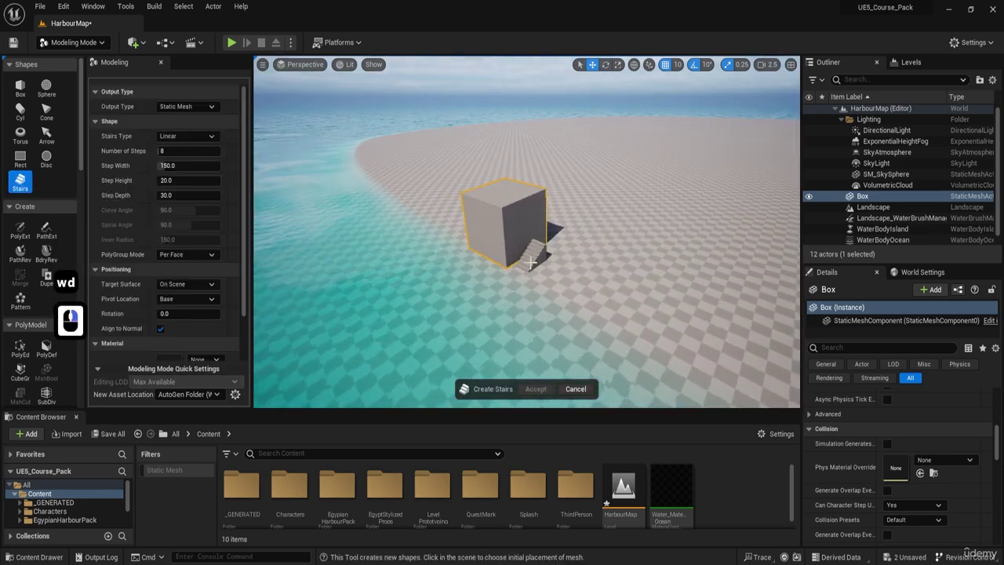
{"action": "left_click", "coordinate": [531, 264]}
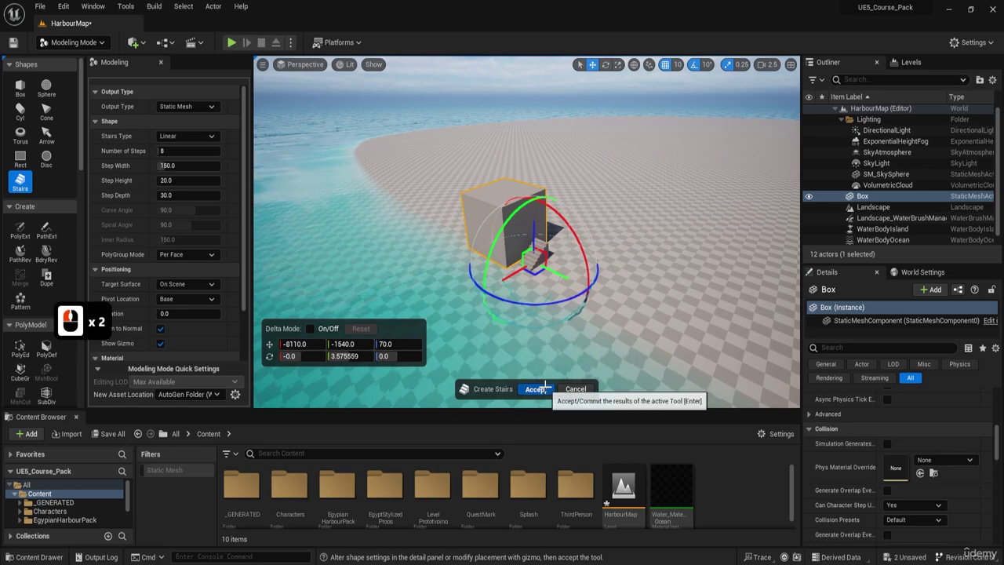
{"action": "left_click", "coordinate": [541, 388]}
{"action": "key", "text": "w"}
{"action": "key", "text": "w"}
{"action": "right_click_drag", "start_coordinate": [533, 313], "coordinate": [557, 352]}
{"action": "key", "text": "s"}
Step: Play-test the level by running the character up the stairs beside the large box, and stop the play session
{"action": "left_click", "coordinate": [232, 44]}
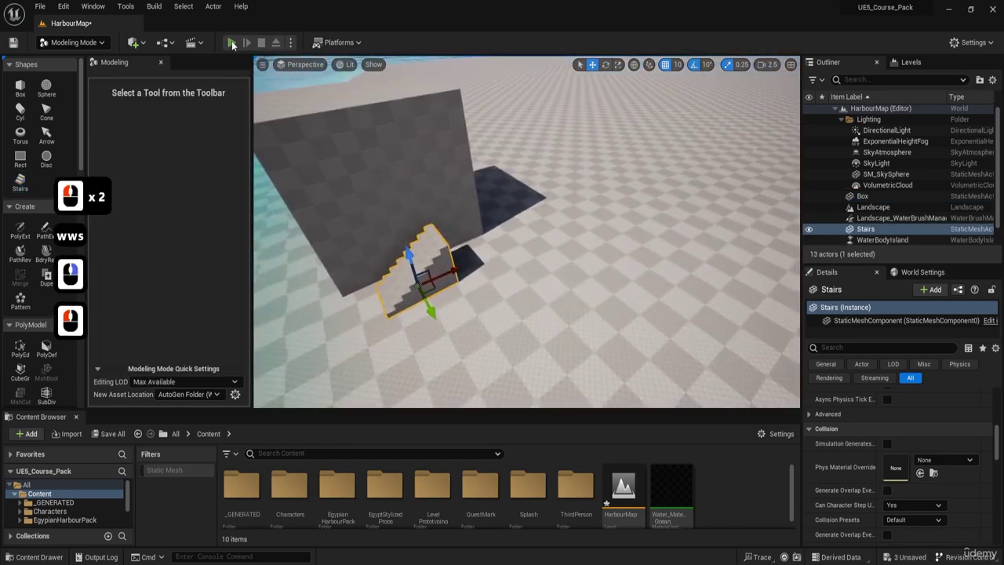
{"action": "left_click", "coordinate": [232, 42]}
{"action": "key", "text": "w"}
{"action": "key", "text": "a"}
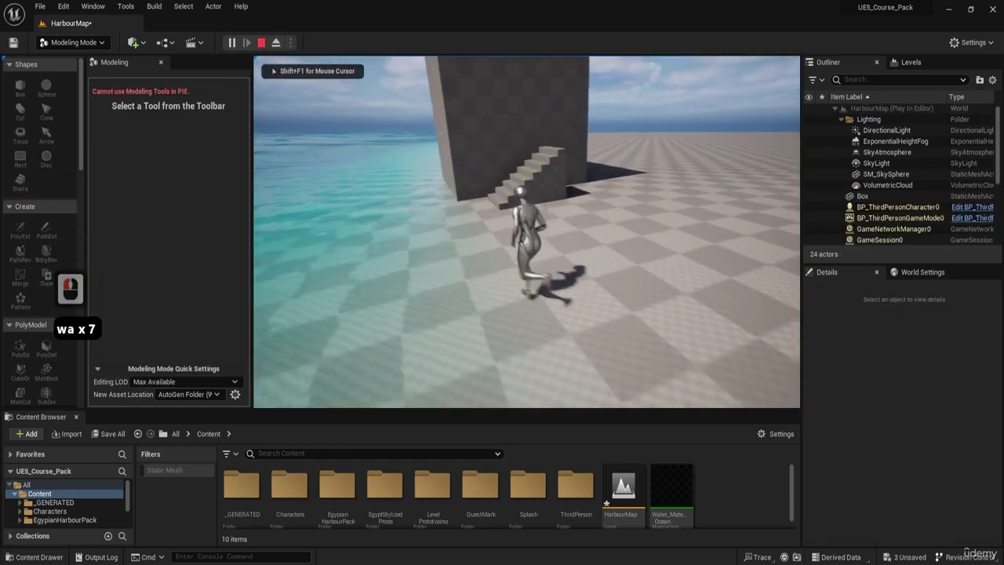
{"action": "key", "text": "w"}
{"action": "key", "text": "a"}
{"action": "key", "text": "d"}
{"action": "key", "text": "d"}
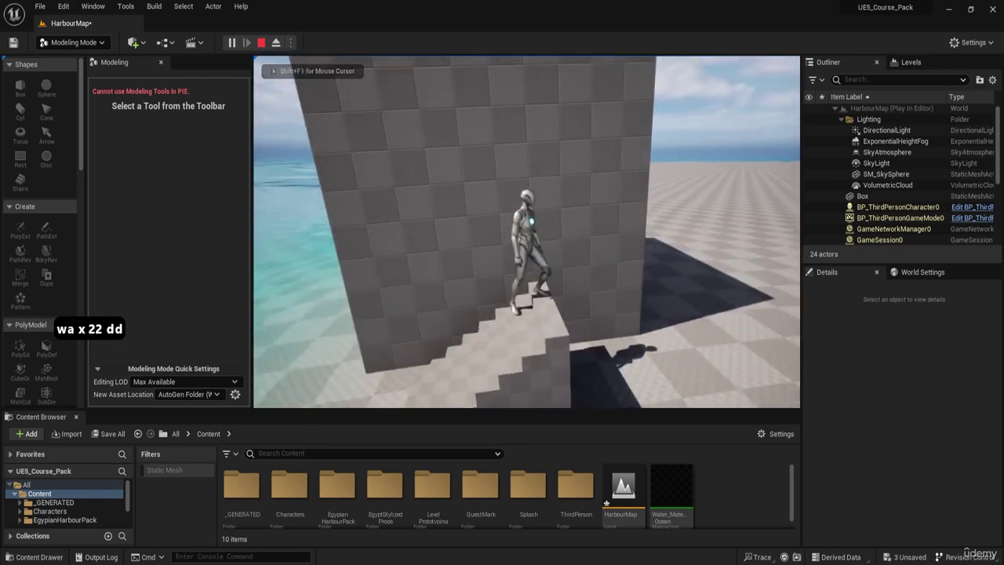
{"action": "key", "text": "d"}
{"action": "key", "text": "a"}
{"action": "key", "text": "w"}
{"action": "key", "text": "a"}
{"action": "key", "text": "Escape"}
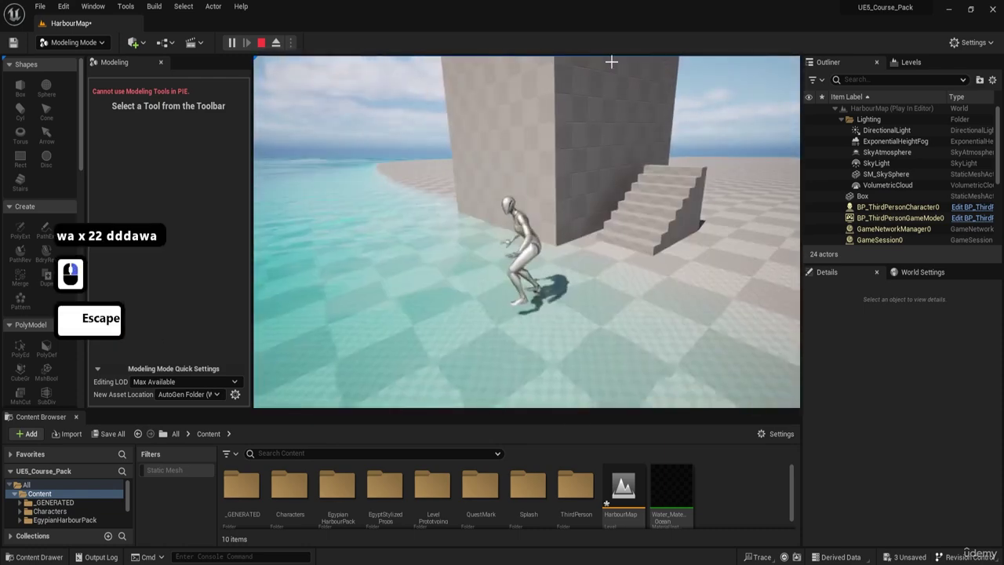
Step: Delete the stairs and the large box from the landscape
{"action": "key", "text": "d"}
{"action": "key", "text": "s"}
{"action": "mouse_move", "coordinate": [609, 196]}
{"action": "right_mouse_down"}
{"action": "mouse_move", "coordinate": [690, 133]}
{"action": "mouse_move", "coordinate": [627, 204]}
{"action": "right_mouse_up"}
{"action": "key", "text": "e"}
{"action": "key", "text": "w"}
{"action": "right_click_drag", "start_coordinate": [504, 180], "coordinate": [504, 179]}
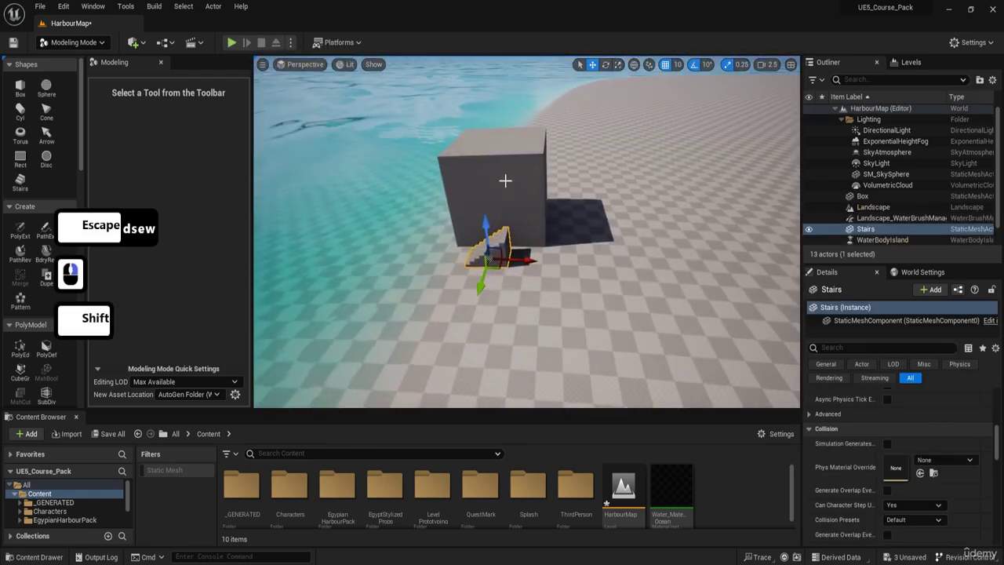
{"action": "left_click", "coordinate": [504, 180], "text": "shift"}
{"action": "key", "text": "Delete"}
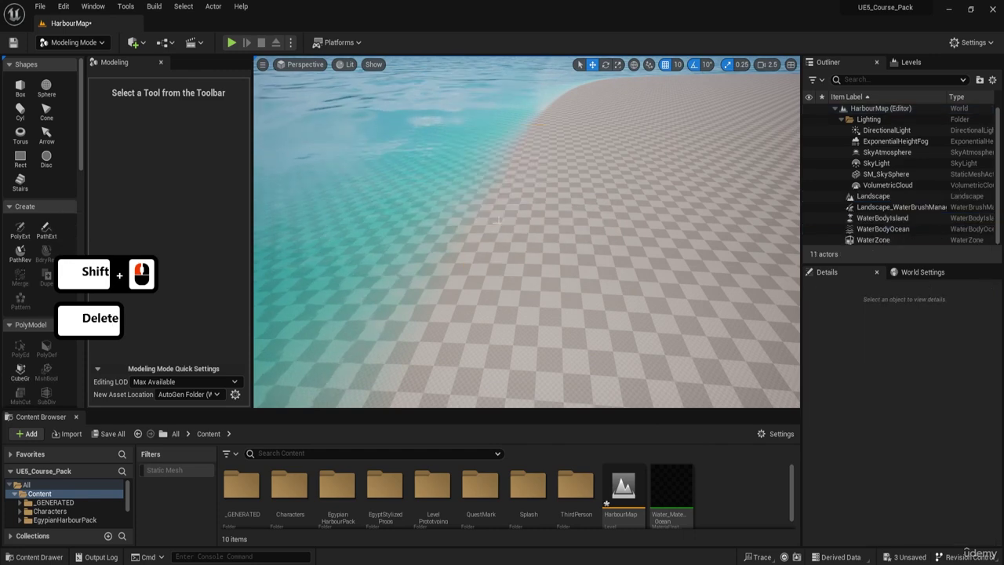
Step: Outline a closed four-cornered path on the landscape near the shoreline with the Path Extrude tool
{"action": "key", "text": "a"}
{"action": "right_click_drag", "start_coordinate": [505, 181], "coordinate": [627, 204]}
{"action": "key", "text": "s"}
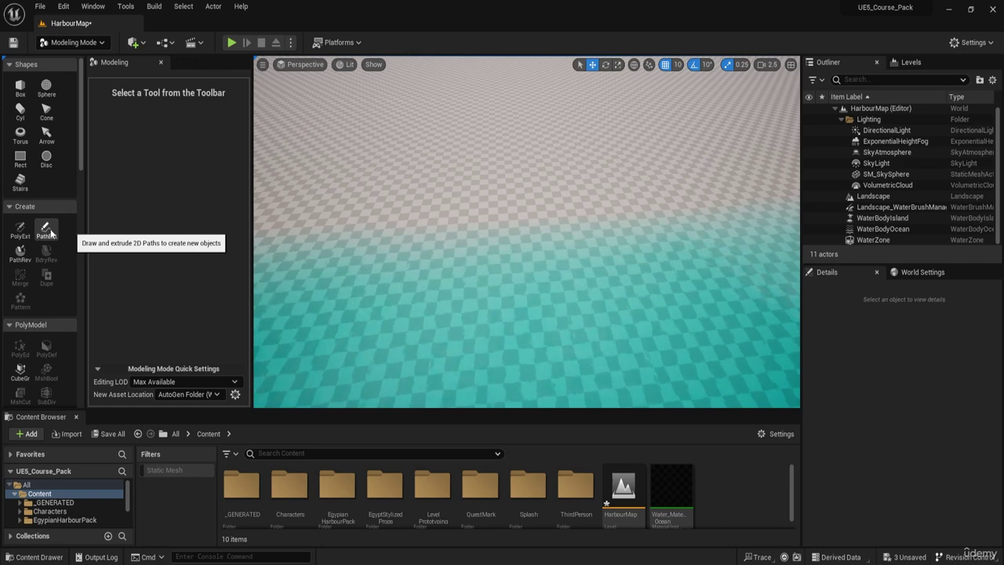
{"action": "left_click", "coordinate": [47, 230]}
{"action": "right_click_drag", "start_coordinate": [556, 186], "coordinate": [685, 220]}
{"action": "key", "text": "w"}
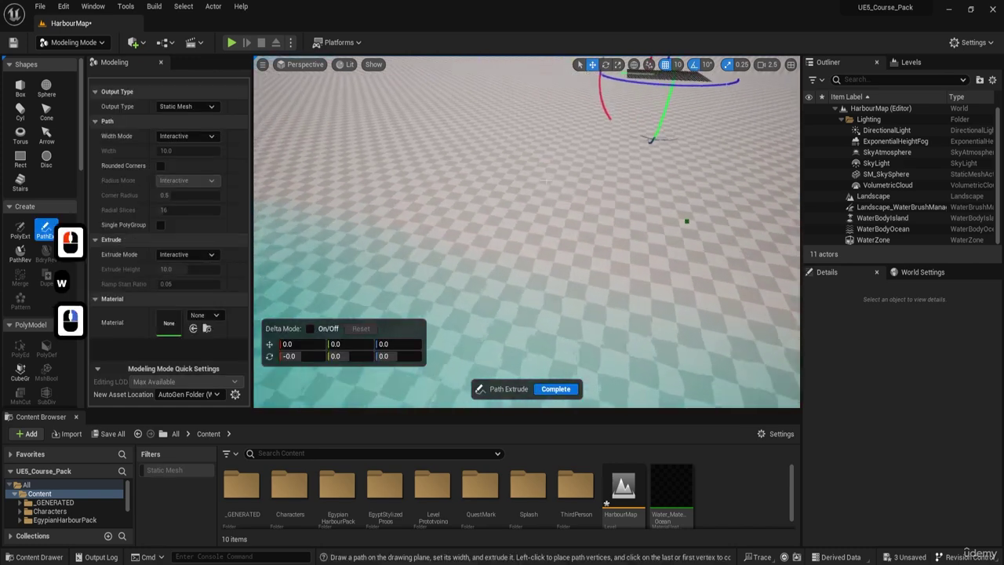
{"action": "key", "text": "s"}
{"action": "right_click_drag", "start_coordinate": [481, 139], "coordinate": [492, 161]}
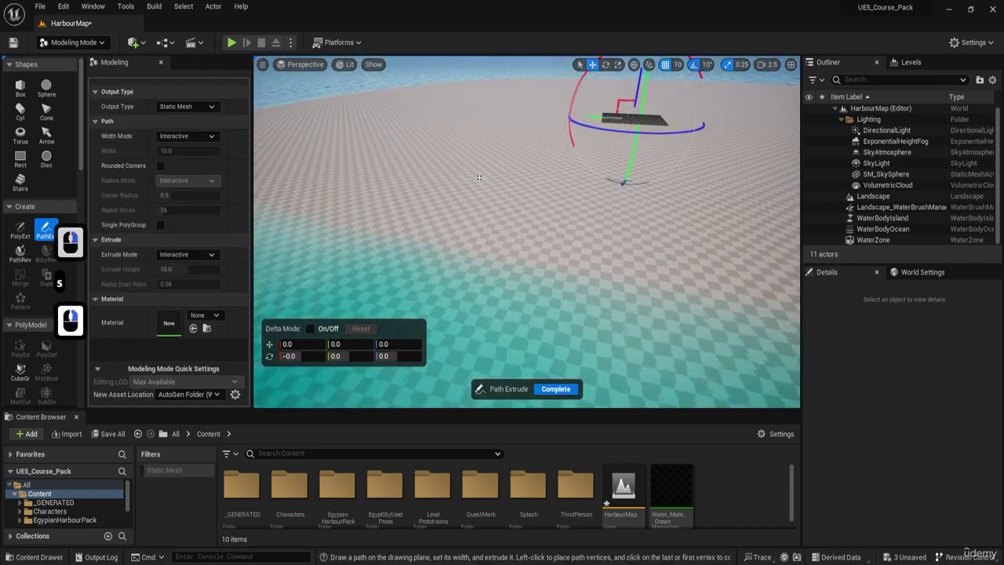
{"action": "left_click", "coordinate": [478, 177]}
{"action": "left_click", "coordinate": [450, 220]}
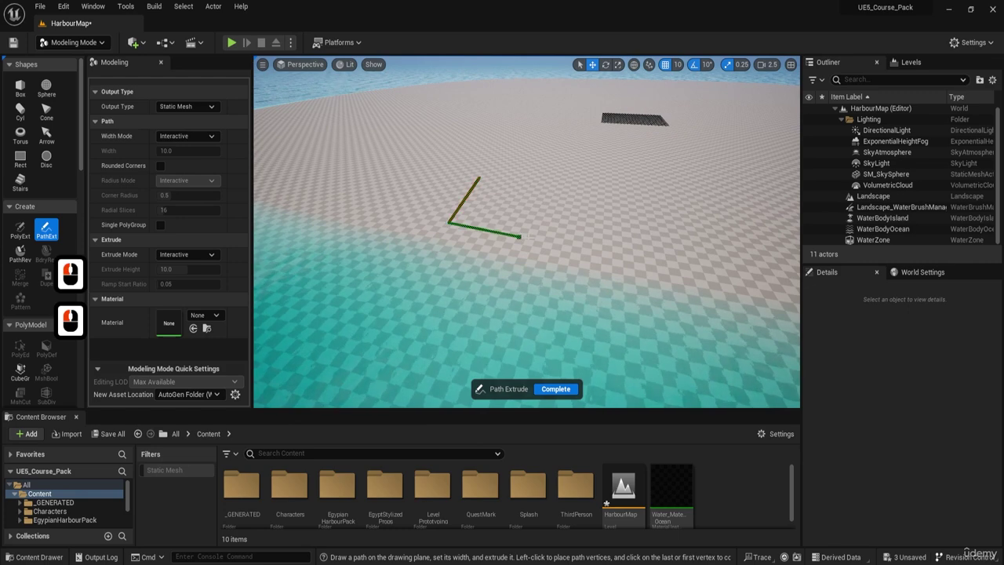
{"action": "left_click", "coordinate": [562, 240]}
{"action": "left_click", "coordinate": [560, 189]}
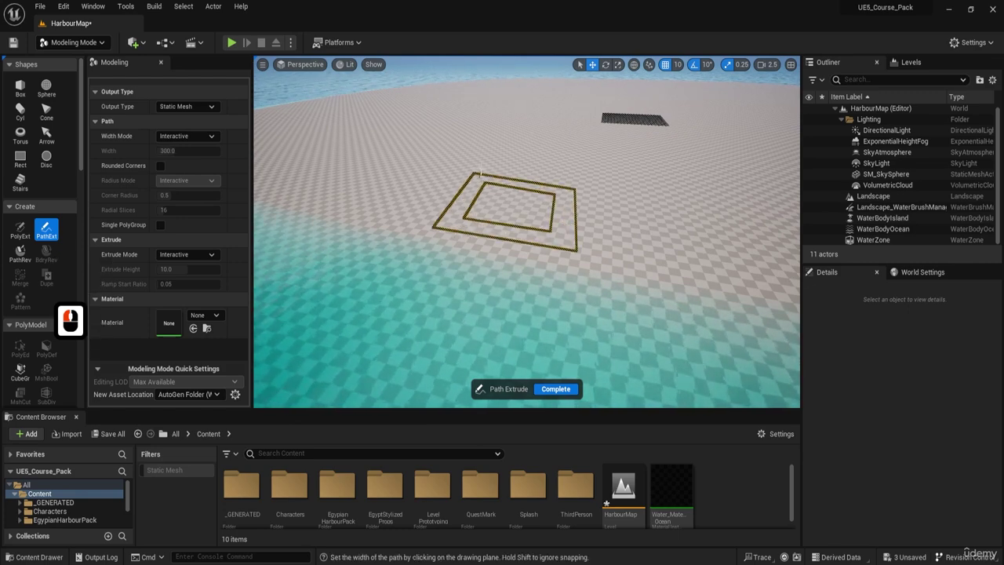
Step: Set the path width to about 380 and extrude it about 1020 high, completing the hollow block
{"action": "left_click", "coordinate": [480, 171]}
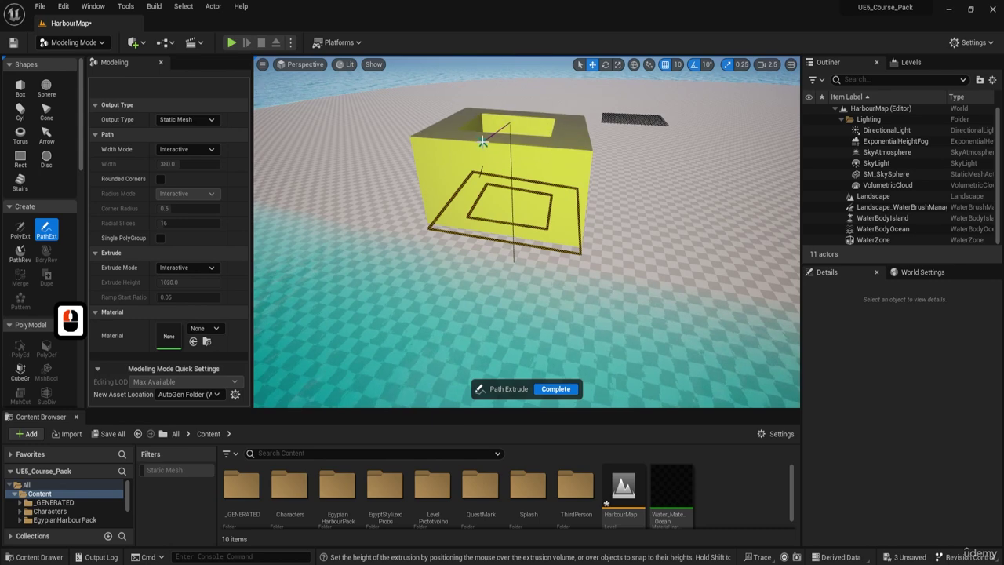
{"action": "key", "text": "w"}
{"action": "right_click", "coordinate": [545, 246]}
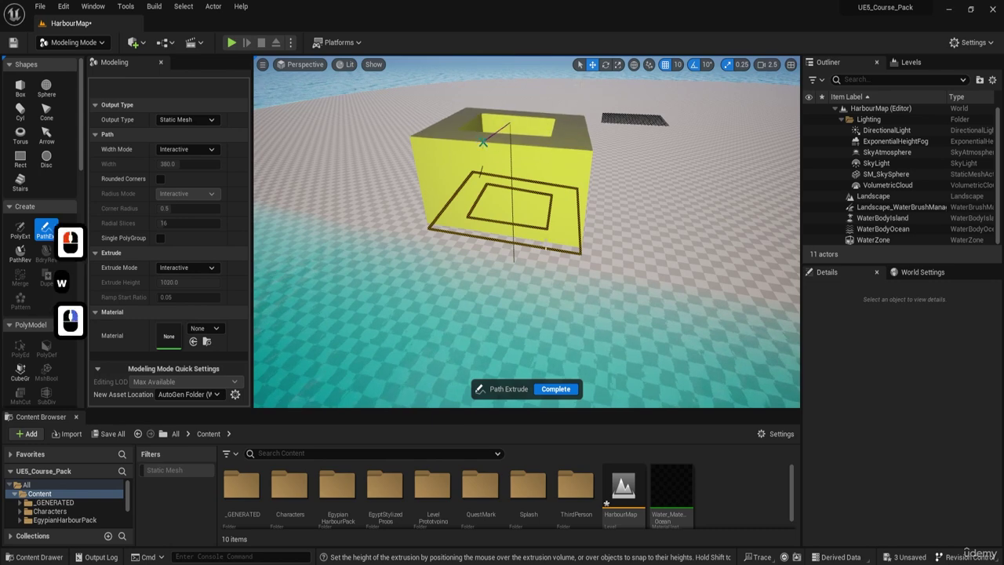
{"action": "left_click", "coordinate": [556, 388]}
{"action": "key", "text": "w"}
{"action": "right_click_drag", "start_coordinate": [457, 330], "coordinate": [517, 246]}
{"action": "key", "text": "e"}
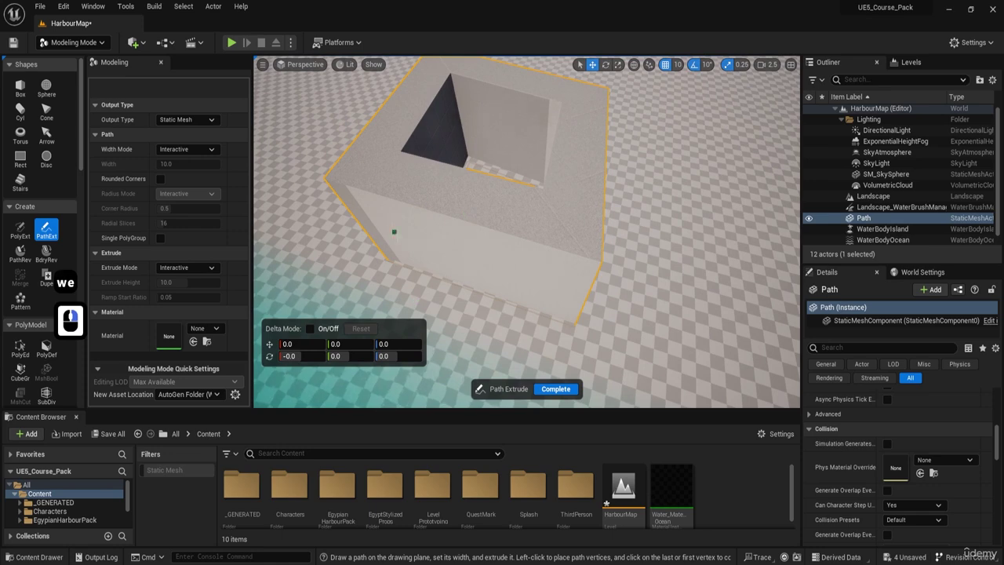
Step: Return to Selection mode and delete the hollow path mesh
{"action": "left_click", "coordinate": [74, 47]}
{"action": "left_click", "coordinate": [77, 62]}
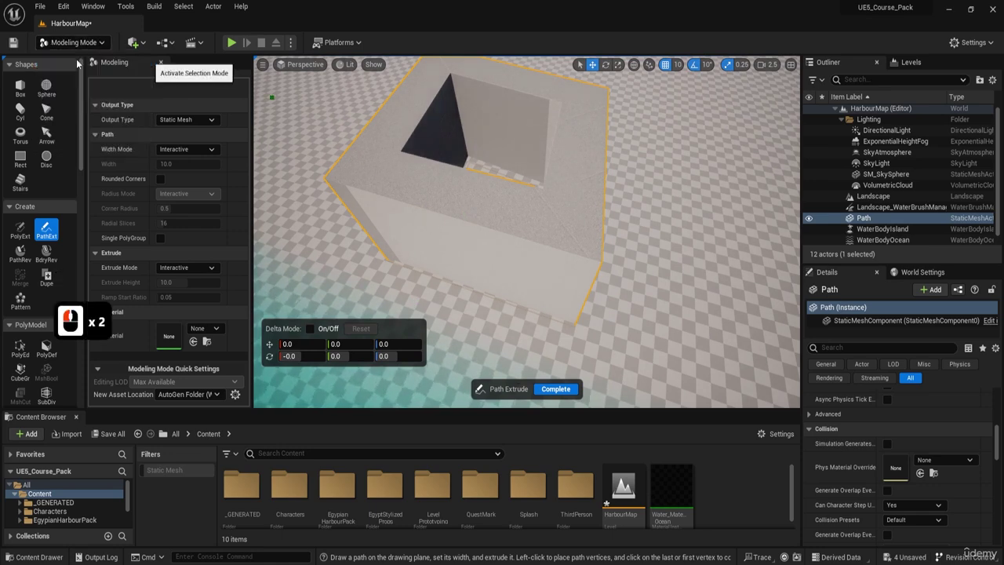
{"action": "key", "text": "s"}
{"action": "right_click_drag", "start_coordinate": [332, 284], "coordinate": [337, 251]}
{"action": "left_click", "coordinate": [332, 284]}
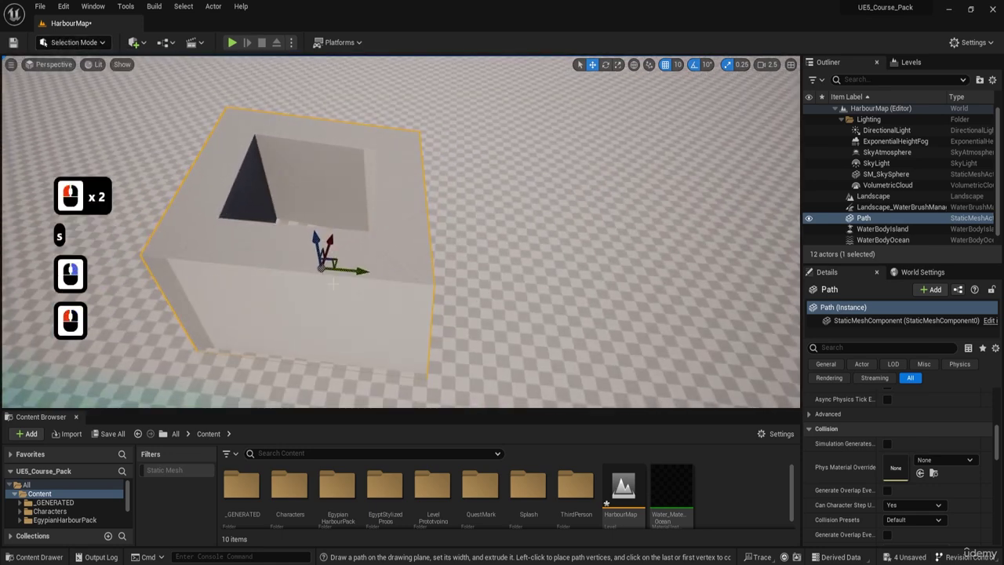
{"action": "key", "text": "Delete"}
Step: Outline a closed four-sided freehand polygon on the landscape with Modeling mode's Polygon Extrude tool
{"action": "left_click", "coordinate": [68, 44]}
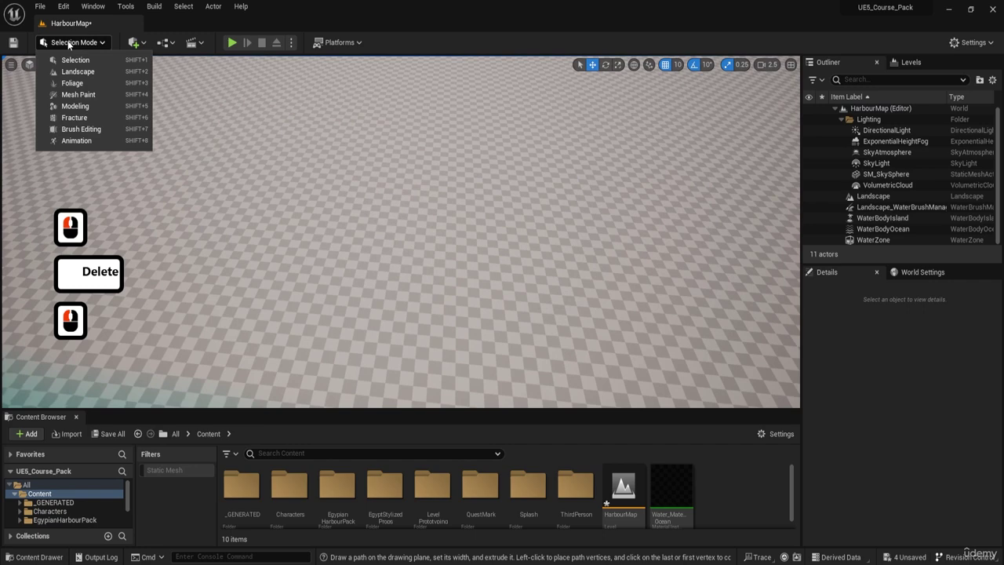
{"action": "left_click", "coordinate": [71, 103]}
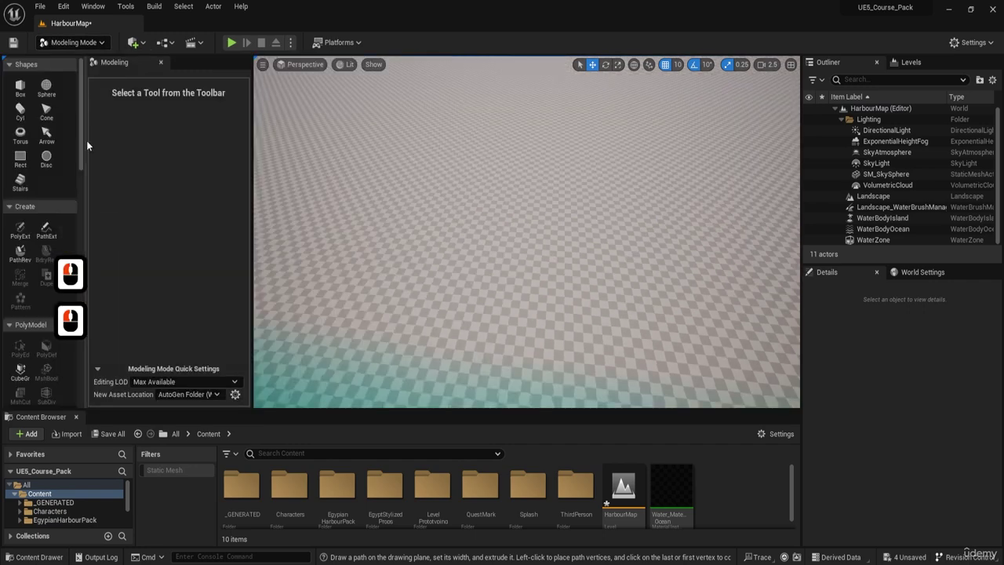
{"action": "left_click", "coordinate": [20, 229]}
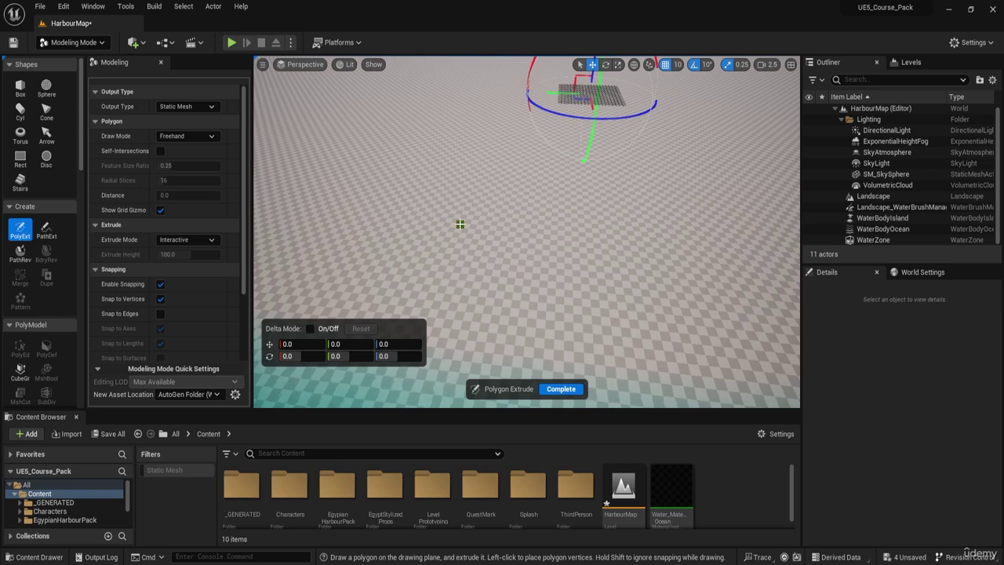
{"action": "right_click_drag", "start_coordinate": [461, 225], "coordinate": [455, 223]}
{"action": "key", "text": "a"}
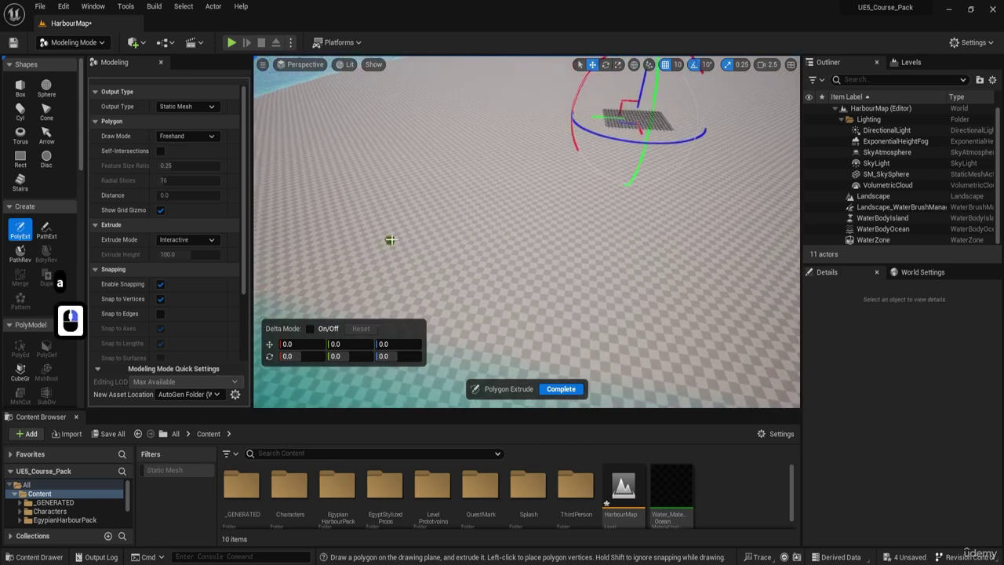
{"action": "left_click", "coordinate": [435, 169]}
{"action": "left_click", "coordinate": [396, 231]}
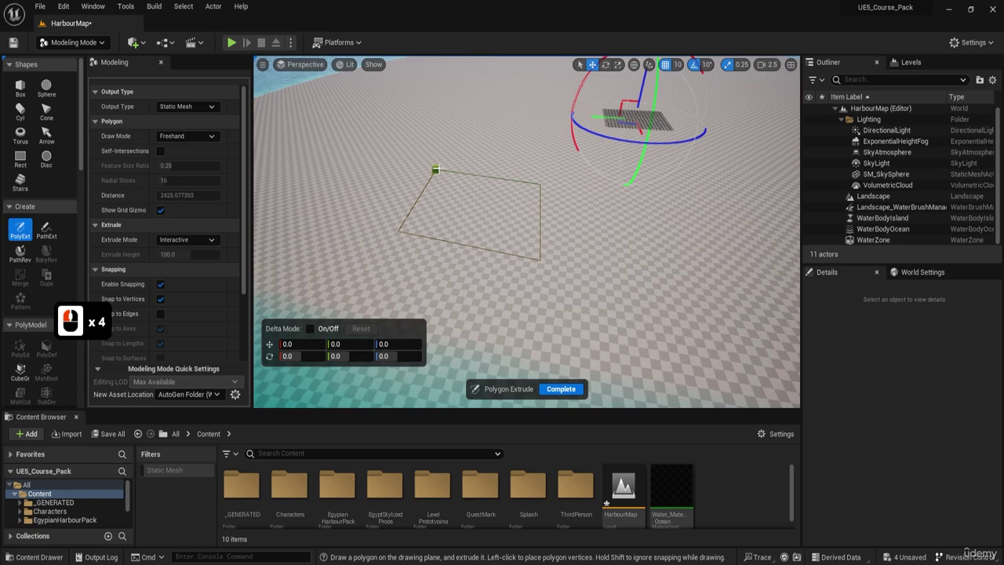
{"action": "left_click", "coordinate": [435, 169]}
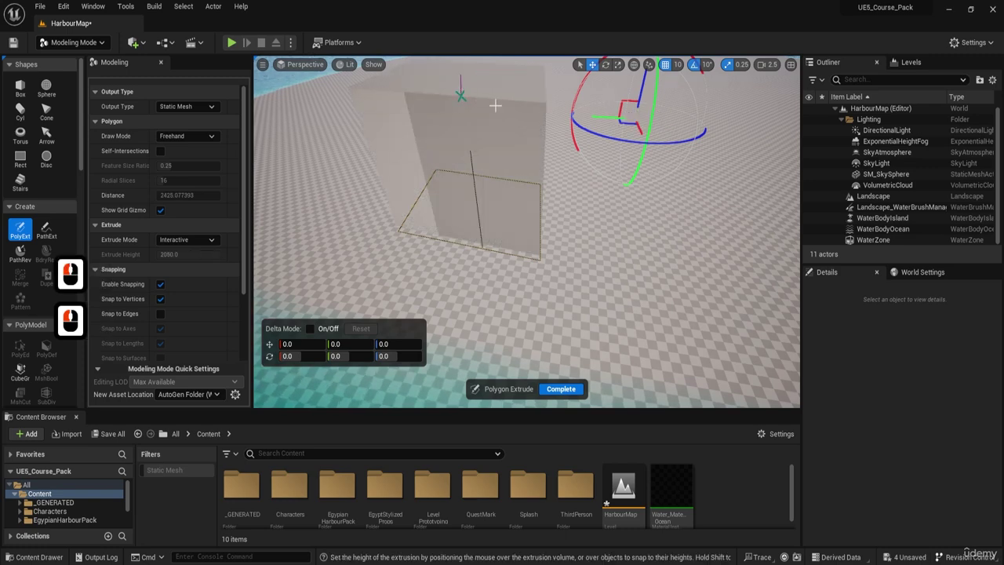
Step: Extrude the polygon into a solid block about 2080 high, view it from ground level, and delete it
{"action": "left_click", "coordinate": [514, 208]}
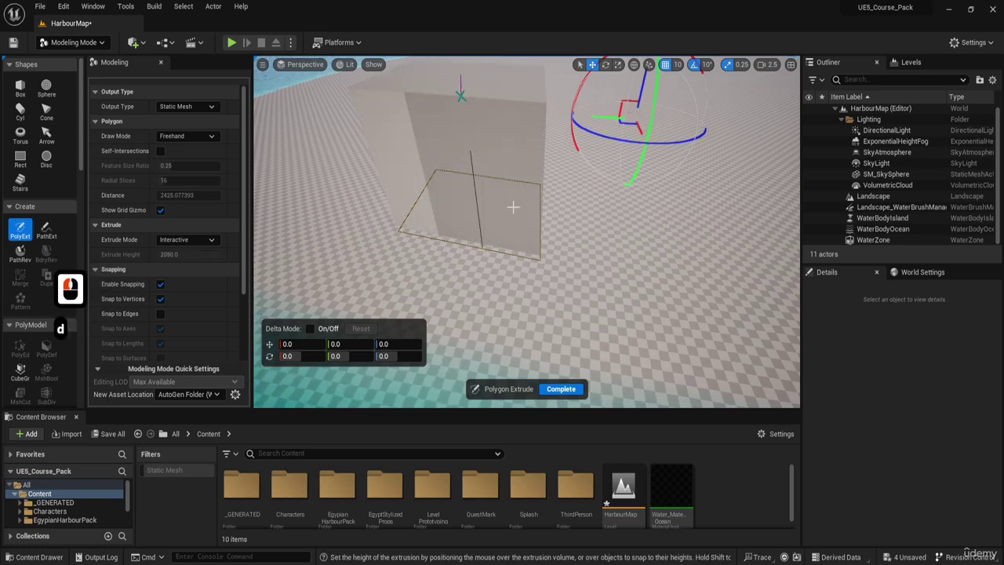
{"action": "left_click", "coordinate": [561, 388]}
{"action": "key", "text": "d"}
{"action": "right_click_drag", "start_coordinate": [562, 387], "coordinate": [534, 173]}
{"action": "key", "text": "q"}
{"action": "key", "text": "e"}
{"action": "key", "text": "a"}
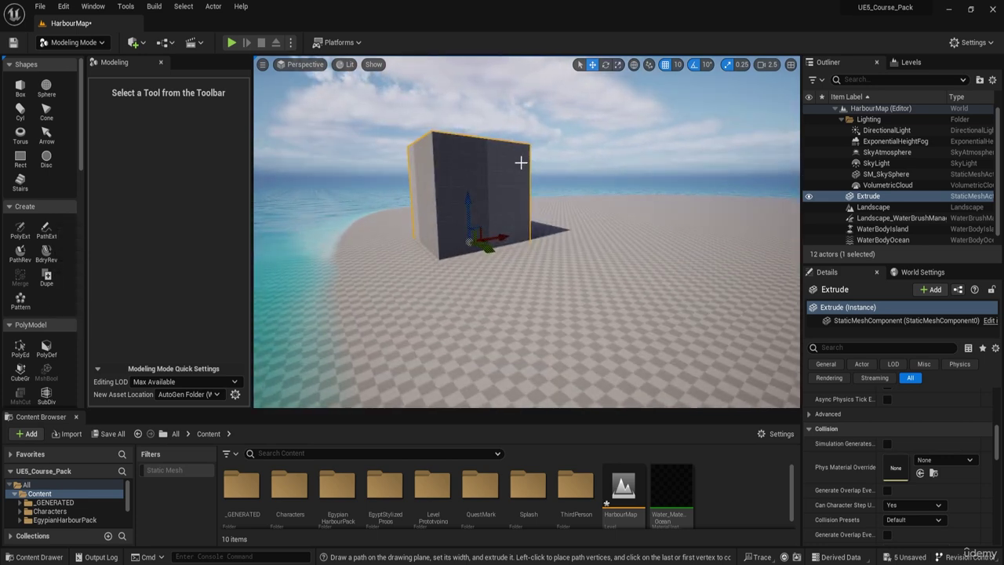
{"action": "key", "text": "Delete"}
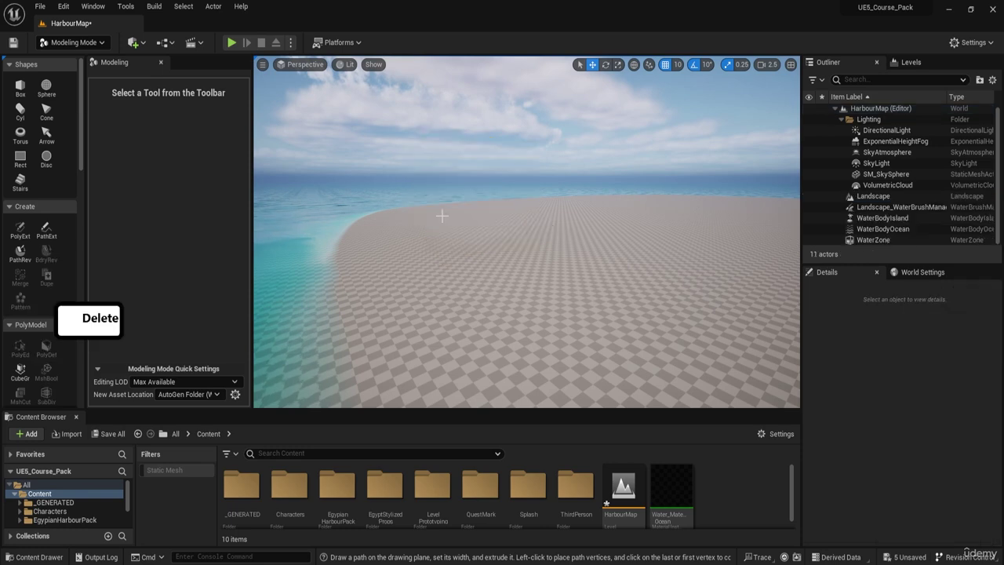
Step: Switch the viewport to the four-pane layout with Back, Right, Perspective and Top views
{"action": "left_click", "coordinate": [791, 66]}
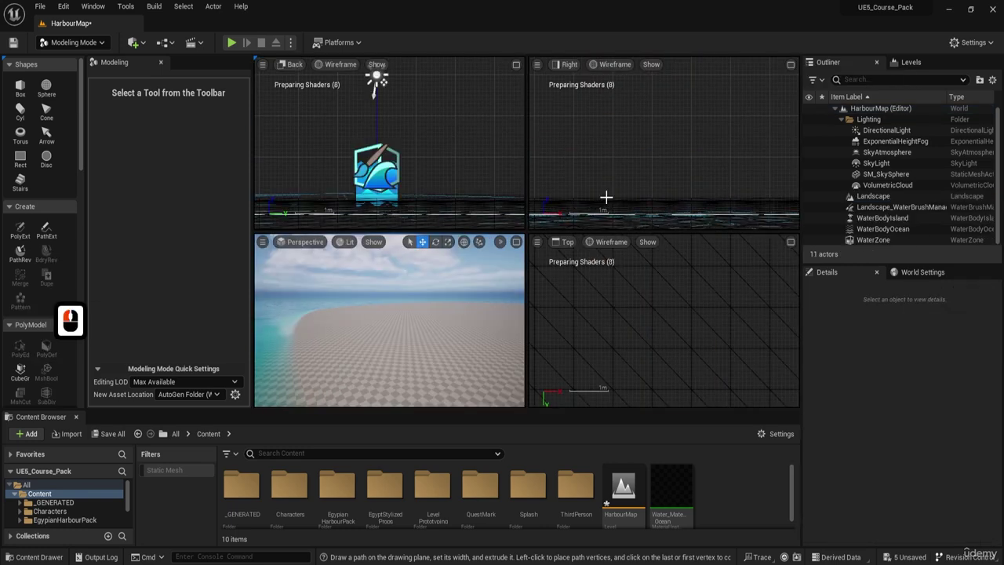
{"action": "left_click", "coordinate": [516, 242]}
{"action": "key", "text": "ctrl"}
{"action": "key", "text": "ctrl"}
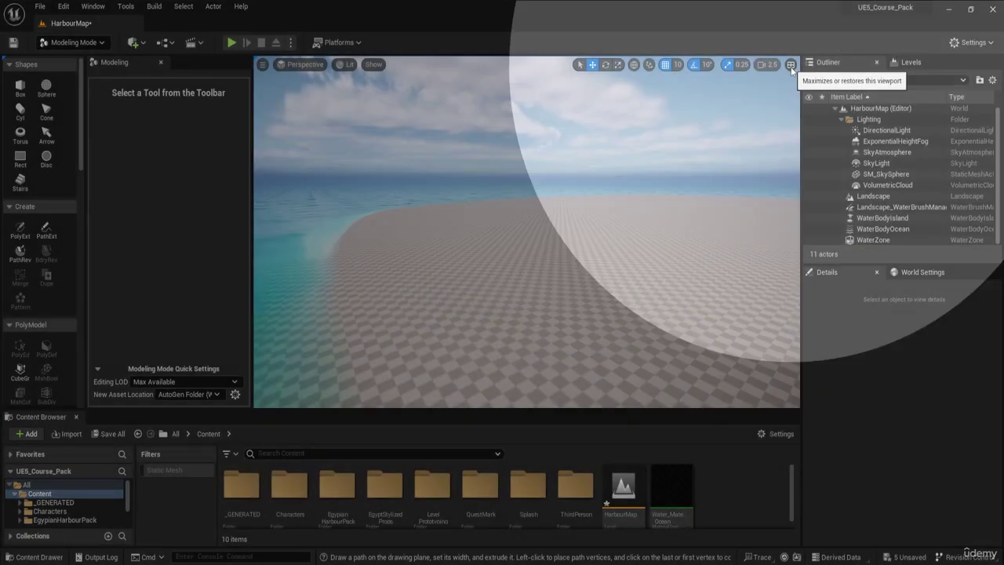
{"action": "left_click", "coordinate": [790, 65]}
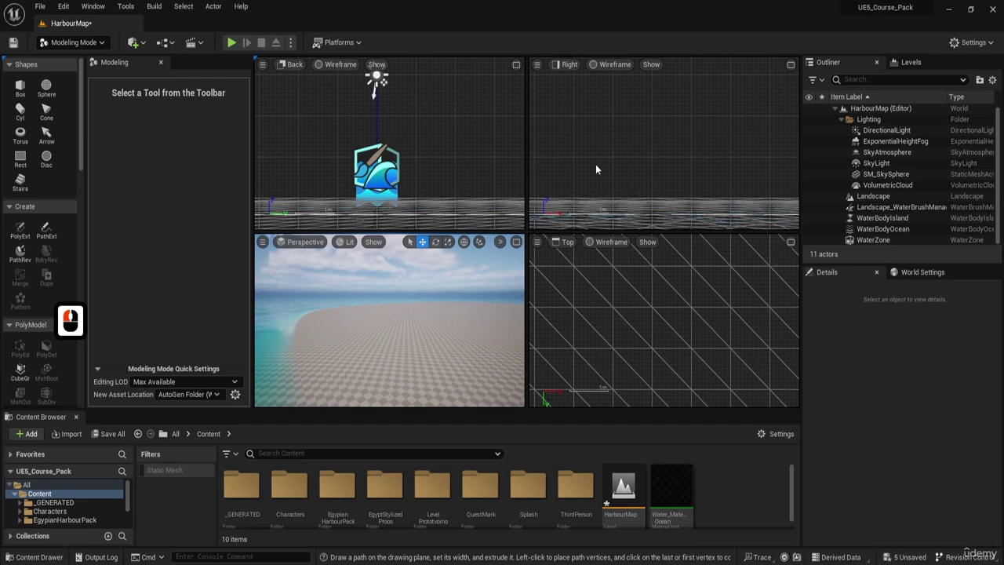
{"action": "key", "text": "ctrl"}
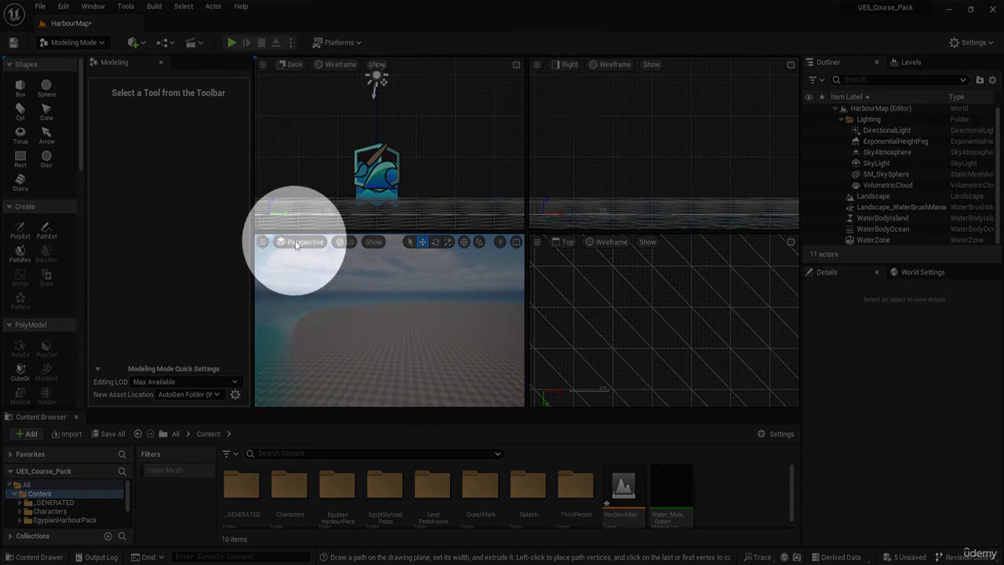
{"action": "key", "text": "ctrl"}
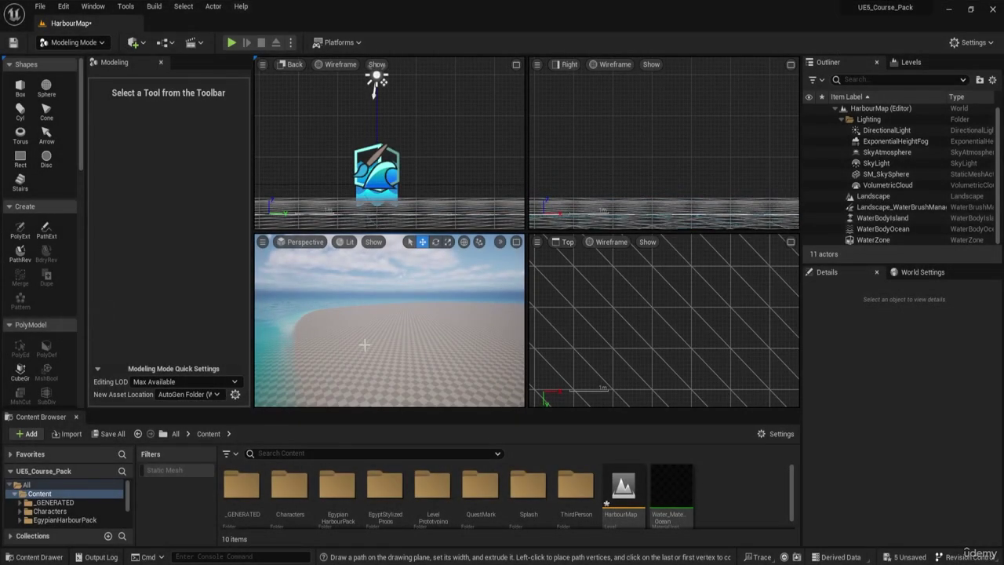
Step: Select the WaterBodyOcean actor and frame it in the Perspective view and the Back, Right and Top views
{"action": "key", "text": "a"}
{"action": "right_click_drag", "start_coordinate": [365, 343], "coordinate": [365, 376]}
{"action": "key", "text": "s"}
{"action": "key", "text": "a"}
{"action": "key", "text": "w"}
{"action": "right_click_drag", "start_coordinate": [463, 314], "coordinate": [514, 308]}
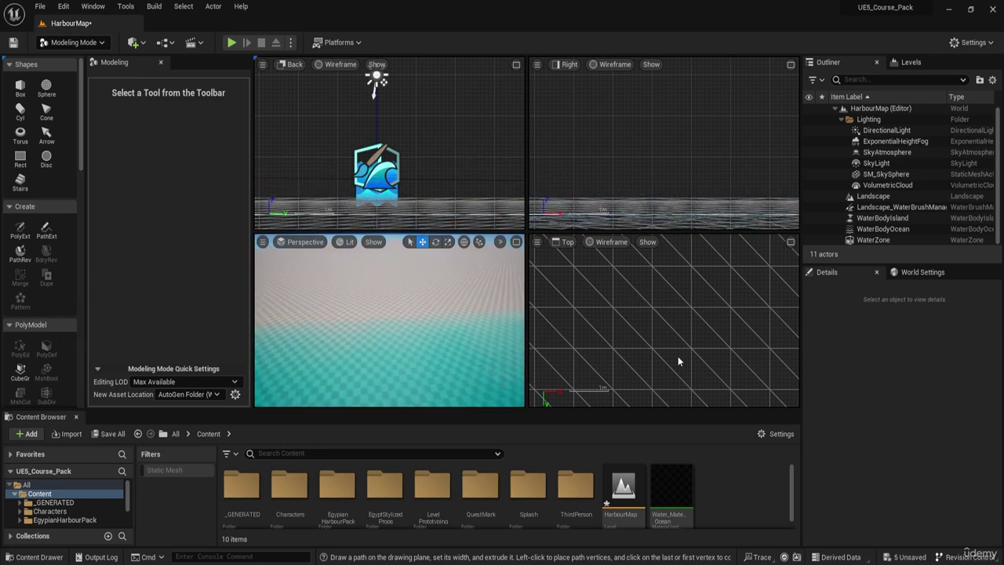
{"action": "key", "text": "w"}
{"action": "right_click_drag", "start_coordinate": [400, 313], "coordinate": [428, 296]}
{"action": "left_click", "coordinate": [415, 313]}
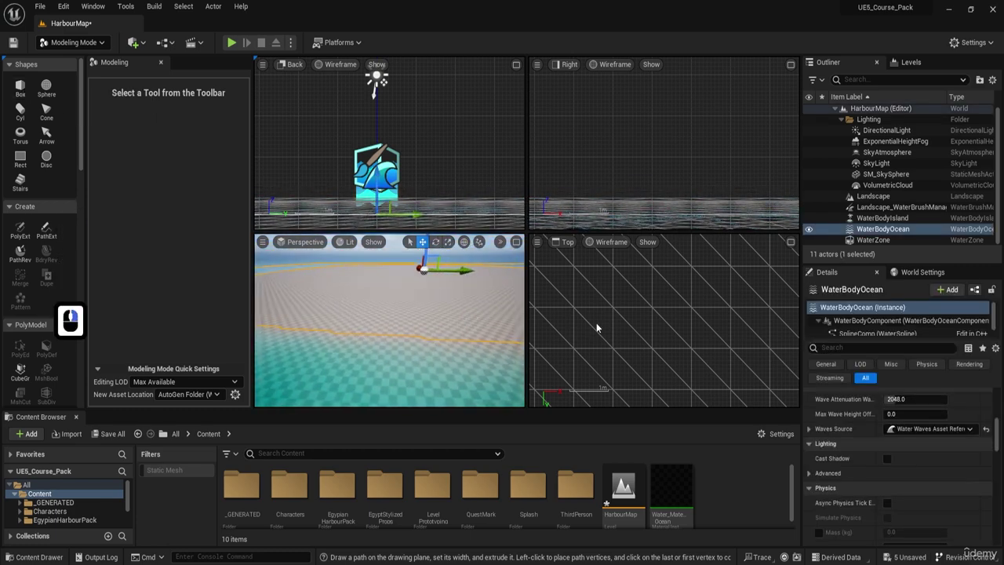
{"action": "key", "text": "f"}
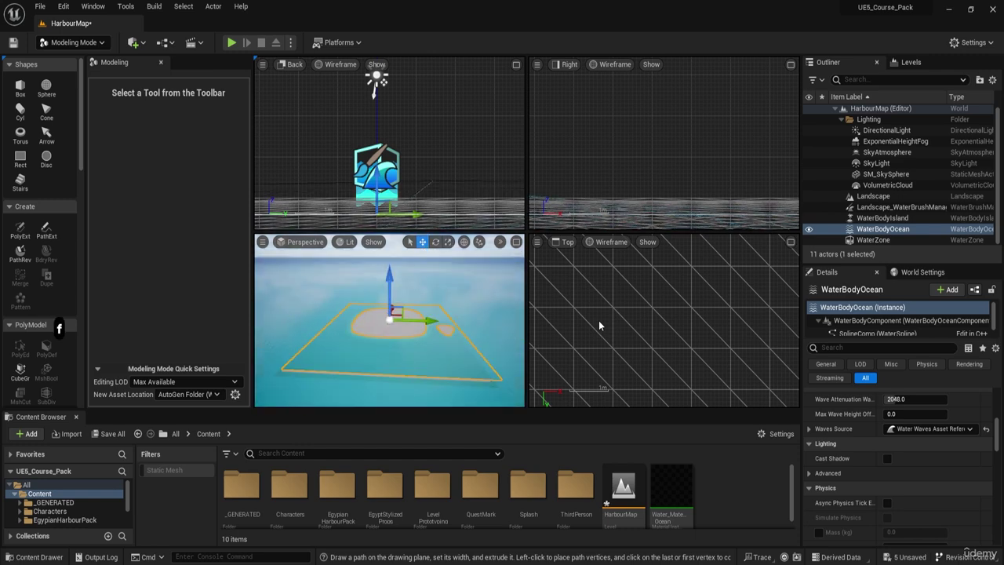
{"action": "right_click_drag", "start_coordinate": [629, 308], "coordinate": [613, 334]}
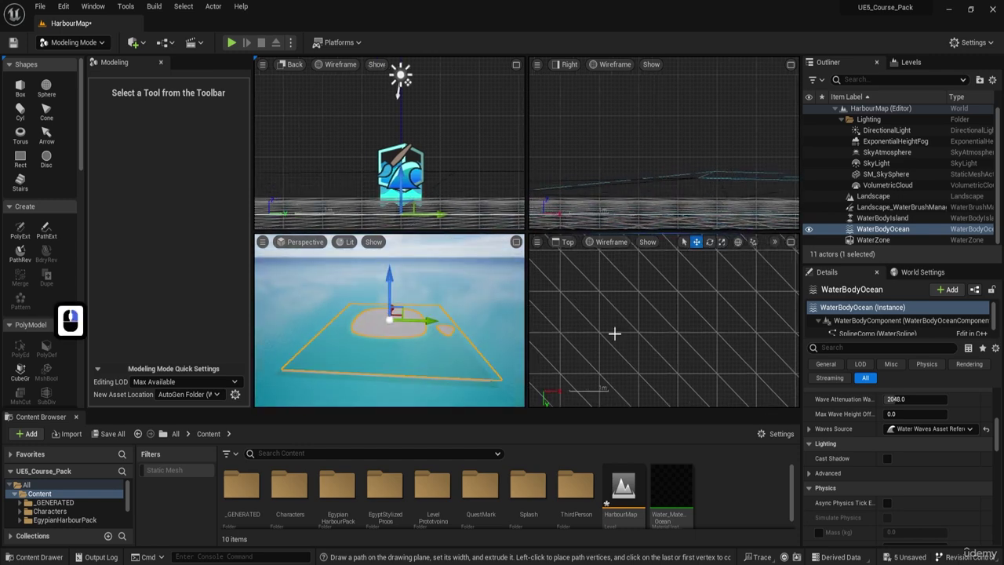
{"action": "key", "text": "f"}
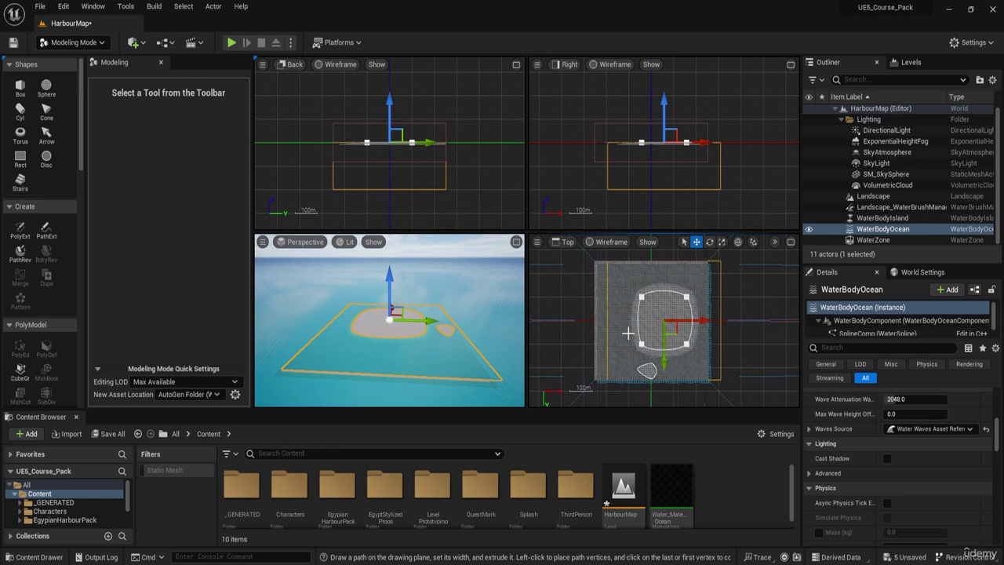
Step: Create a box with width, depth and height of 100 on the sand near the island's shoreline
{"action": "key", "text": "w"}
{"action": "right_click_drag", "start_coordinate": [384, 332], "coordinate": [365, 369]}
{"action": "scroll", "coordinate": [384, 332], "scroll_direction": "up", "scroll_amount": 7}
{"action": "key", "text": "w"}
{"action": "key", "text": "w"}
{"action": "key", "text": "w"}
{"action": "key", "text": "w"}
{"action": "key", "text": "w"}
{"action": "key", "text": "w"}
{"action": "key", "text": "w"}
{"action": "key", "text": "w"}
{"action": "key", "text": "w"}
{"action": "key", "text": "w"}
{"action": "key", "text": "w"}
{"action": "key", "text": "w"}
{"action": "scroll", "coordinate": [383, 332], "scroll_direction": "up", "scroll_amount": 1}
{"action": "key", "text": "s"}
{"action": "scroll", "coordinate": [654, 325], "scroll_direction": "up", "scroll_amount": 8}
{"action": "key", "text": "a"}
{"action": "key", "text": "w"}
{"action": "key", "text": "e"}
{"action": "key", "text": "a"}
{"action": "key", "text": "w"}
{"action": "key", "text": "d"}
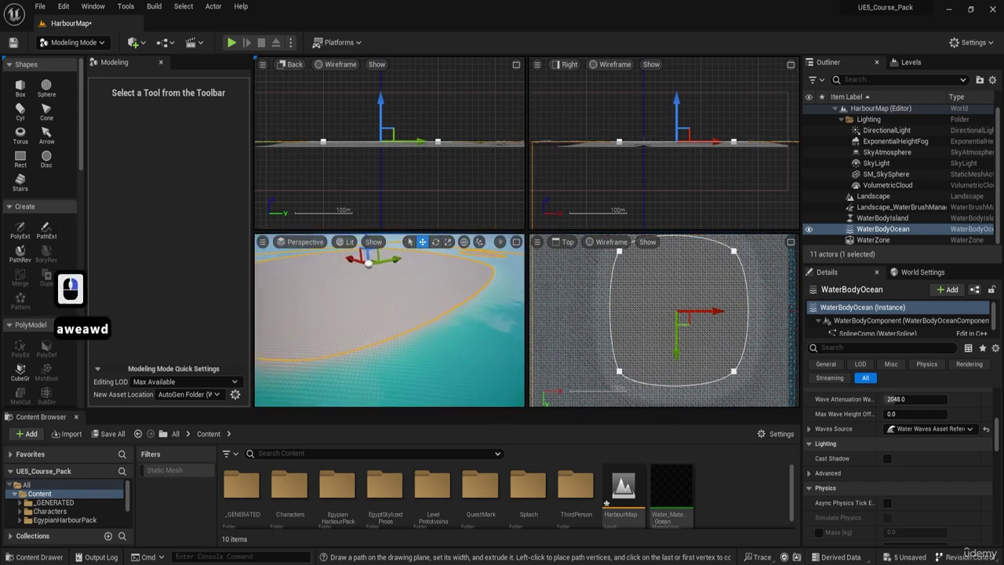
{"action": "left_click", "coordinate": [21, 88]}
{"action": "double_click", "coordinate": [420, 303]}
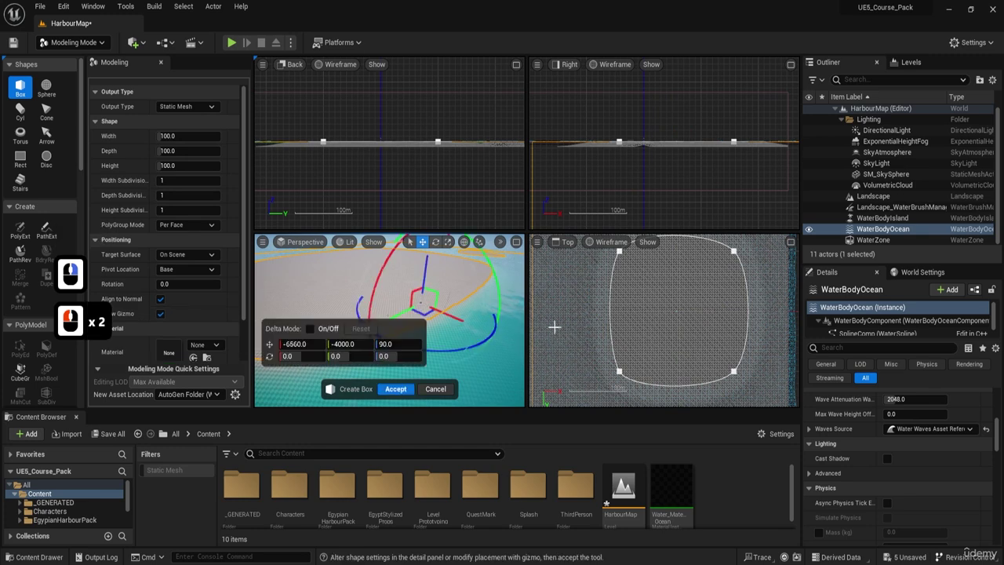
{"action": "left_click", "coordinate": [395, 388]}
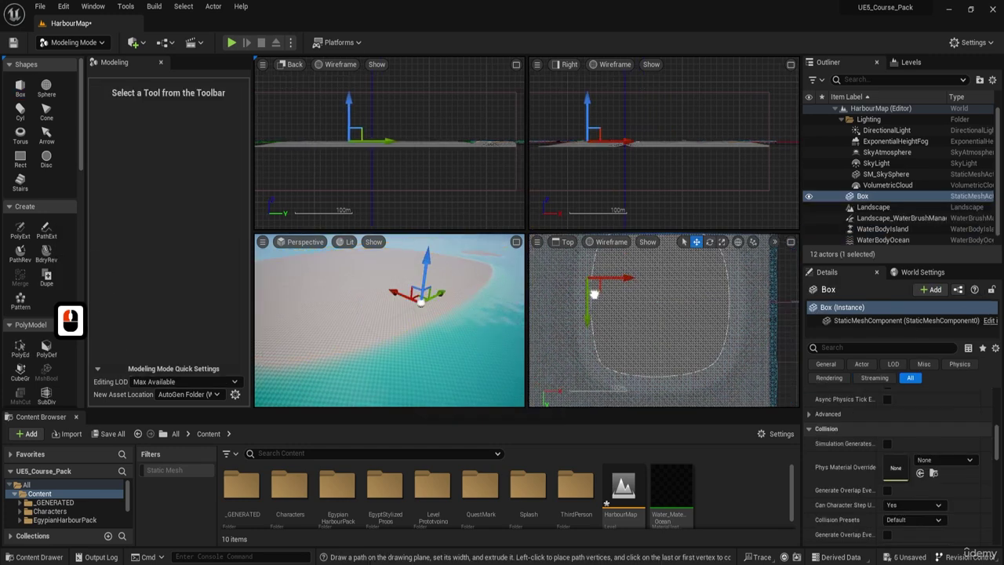
Step: Locate the box in the Top and Perspective views and delete it
{"action": "left_click", "coordinate": [615, 307]}
{"action": "scroll", "coordinate": [619, 314], "scroll_direction": "up", "scroll_amount": 11}
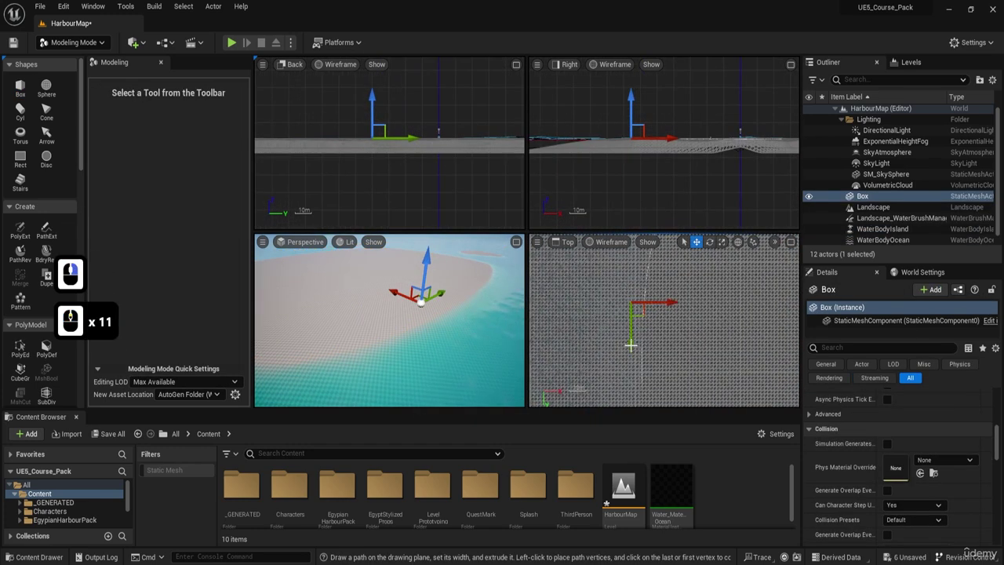
{"action": "mouse_move", "coordinate": [393, 288]}
{"action": "right_mouse_down"}
{"action": "mouse_move", "coordinate": [354, 285]}
{"action": "mouse_move", "coordinate": [402, 305]}
{"action": "mouse_move", "coordinate": [390, 298]}
{"action": "right_mouse_up"}
{"action": "key", "text": "w"}
{"action": "key", "text": "s"}
{"action": "key", "text": "d"}
{"action": "key", "text": "w"}
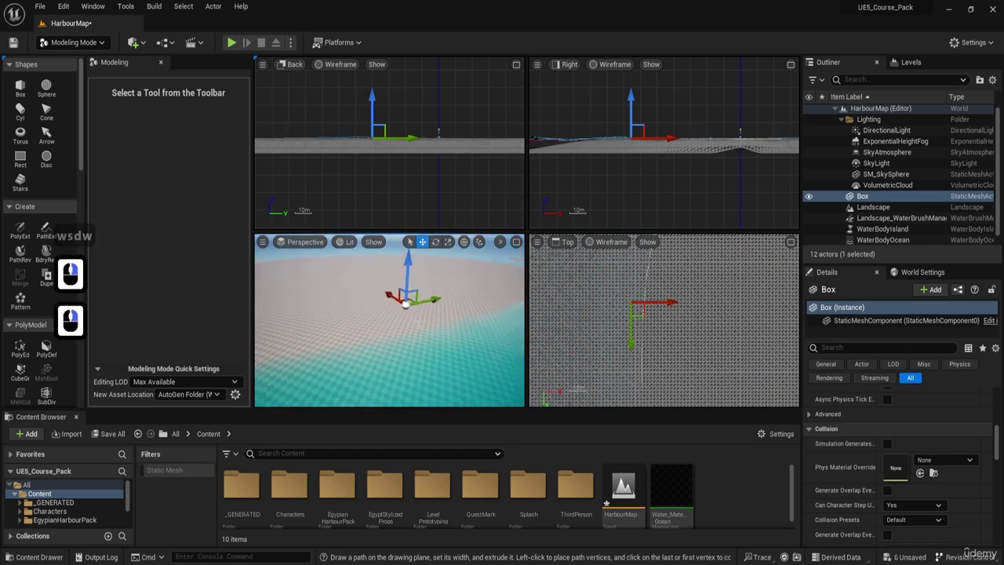
{"action": "key", "text": "Delete"}
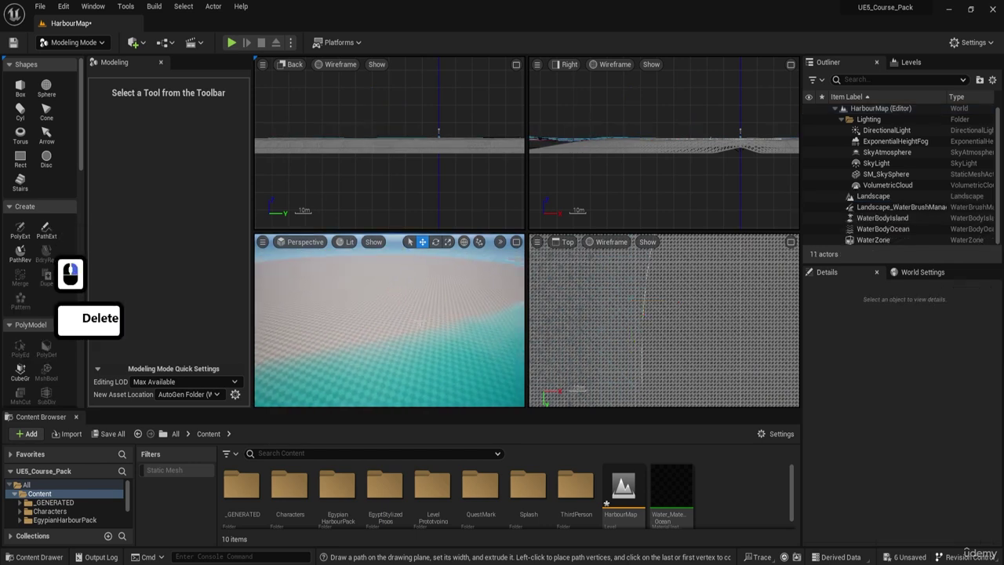
Step: Outline a closed four-sided freehand polygon on the island's edge in the Top view with Polygon Extrude
{"action": "left_click", "coordinate": [22, 231]}
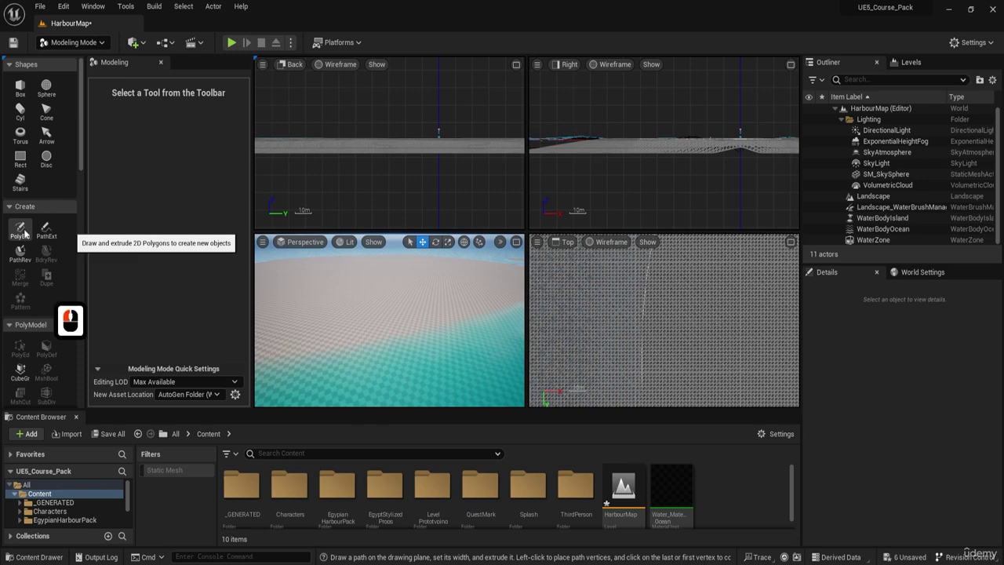
{"action": "scroll", "coordinate": [605, 318], "scroll_direction": "down", "scroll_amount": 8}
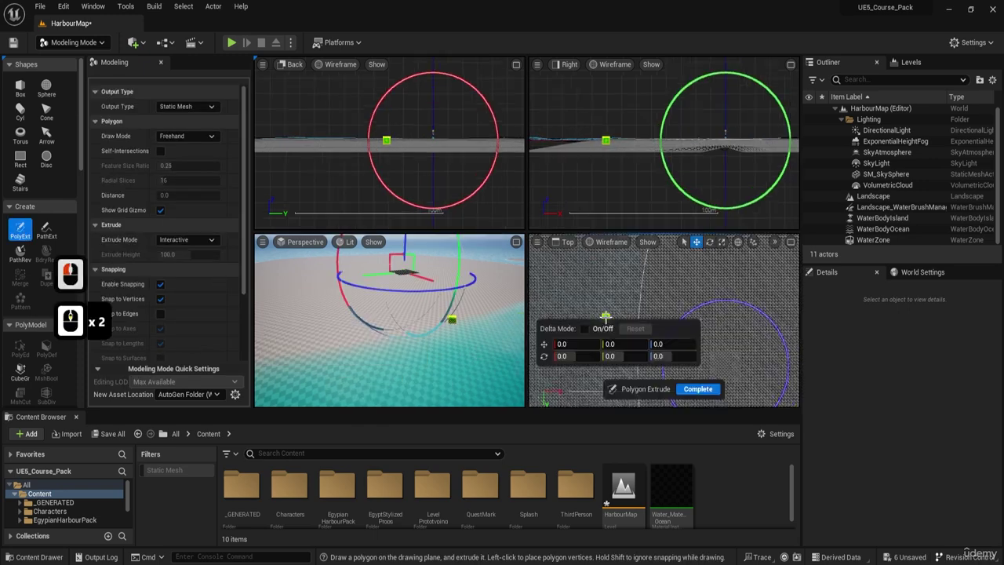
{"action": "scroll", "coordinate": [635, 308], "scroll_direction": "up", "scroll_amount": 2}
{"action": "scroll", "coordinate": [622, 299], "scroll_direction": "up", "scroll_amount": 2}
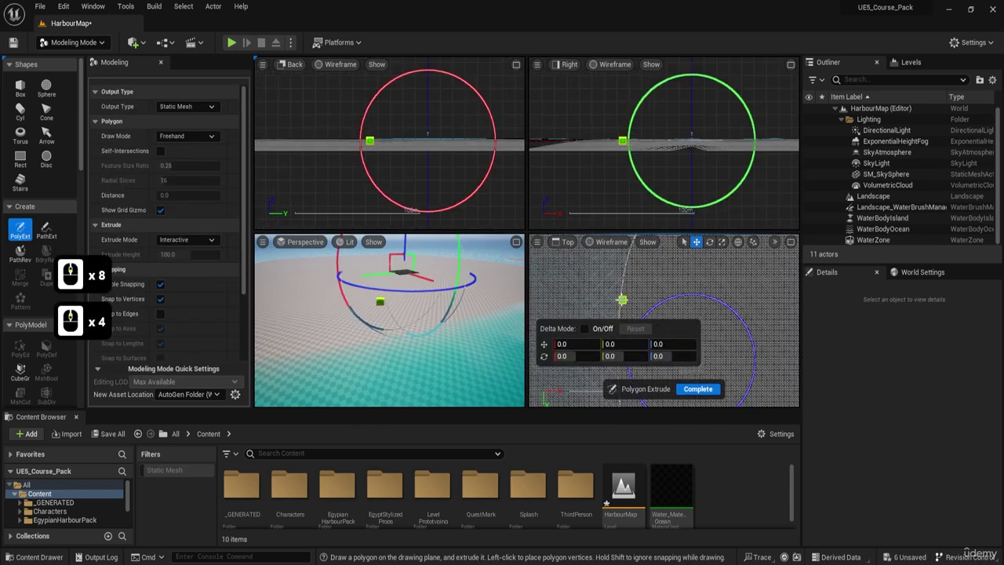
{"action": "scroll", "coordinate": [611, 304], "scroll_direction": "up", "scroll_amount": 1}
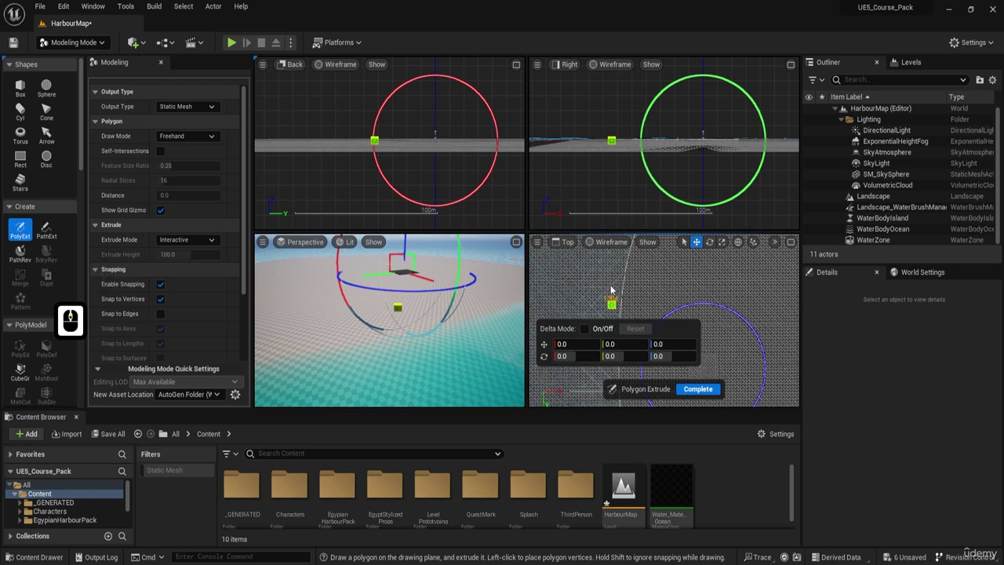
{"action": "right_click_drag", "start_coordinate": [621, 305], "coordinate": [577, 246]}
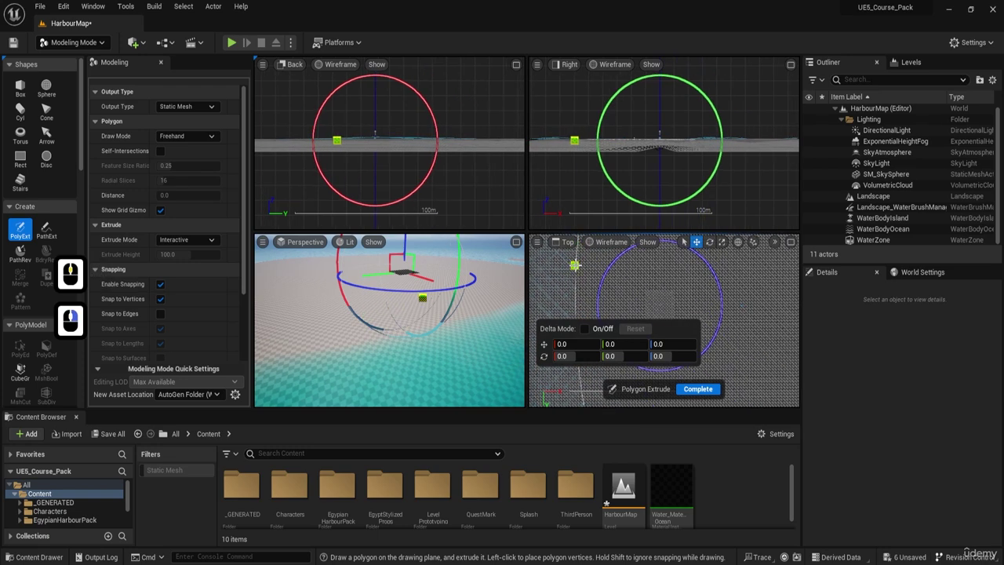
{"action": "left_click", "coordinate": [574, 265]}
{"action": "left_click", "coordinate": [596, 257]}
{"action": "left_click", "coordinate": [579, 278]}
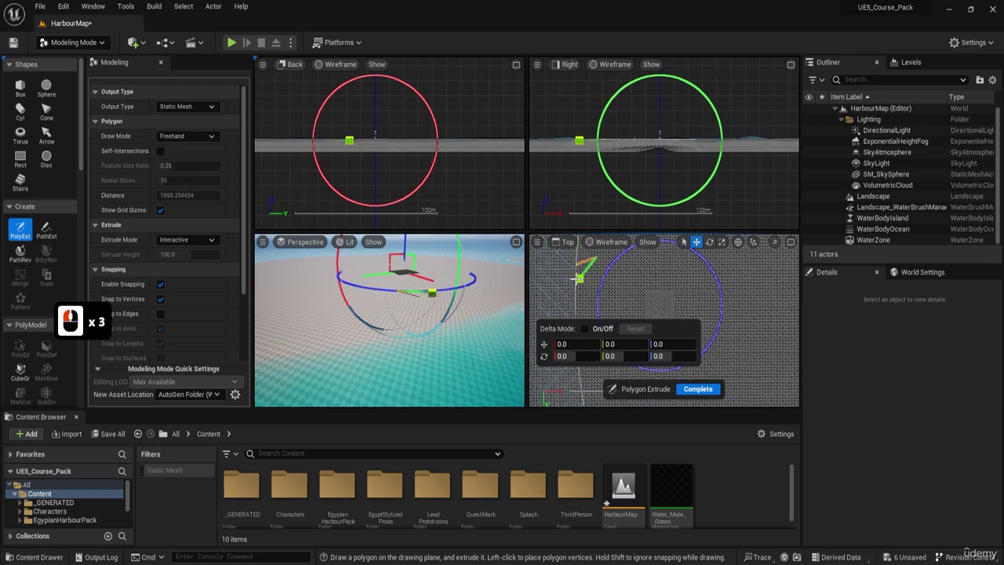
{"action": "left_click", "coordinate": [596, 276]}
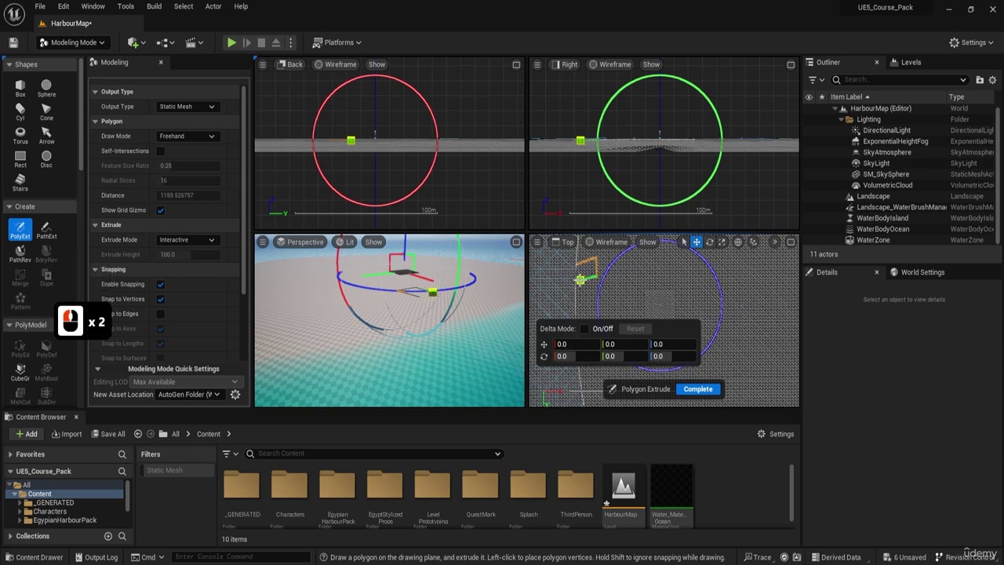
{"action": "left_click", "coordinate": [576, 265]}
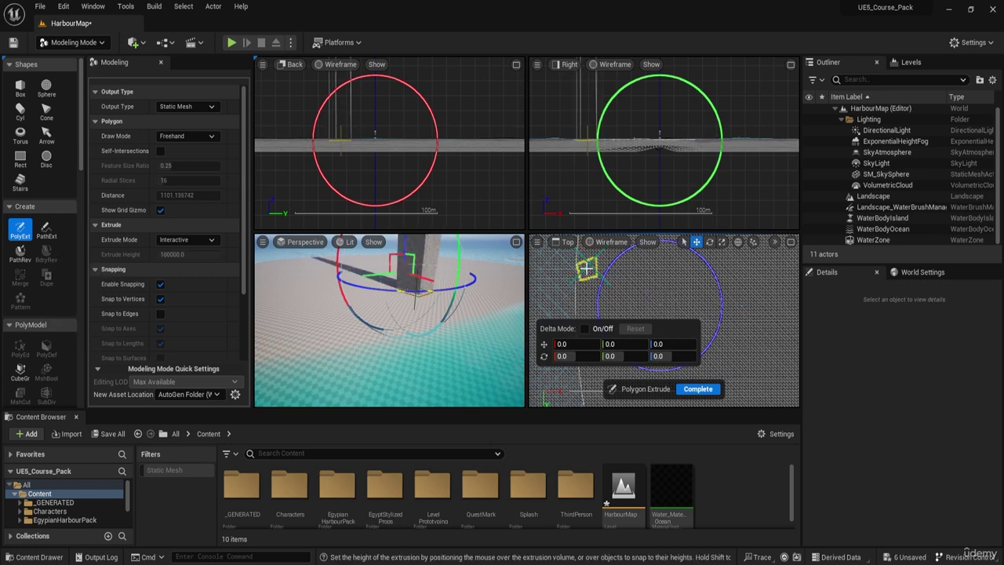
Step: Extrude the polygon into a block about 1600 high, judging the height in the Back view
{"action": "key", "text": "F8"}
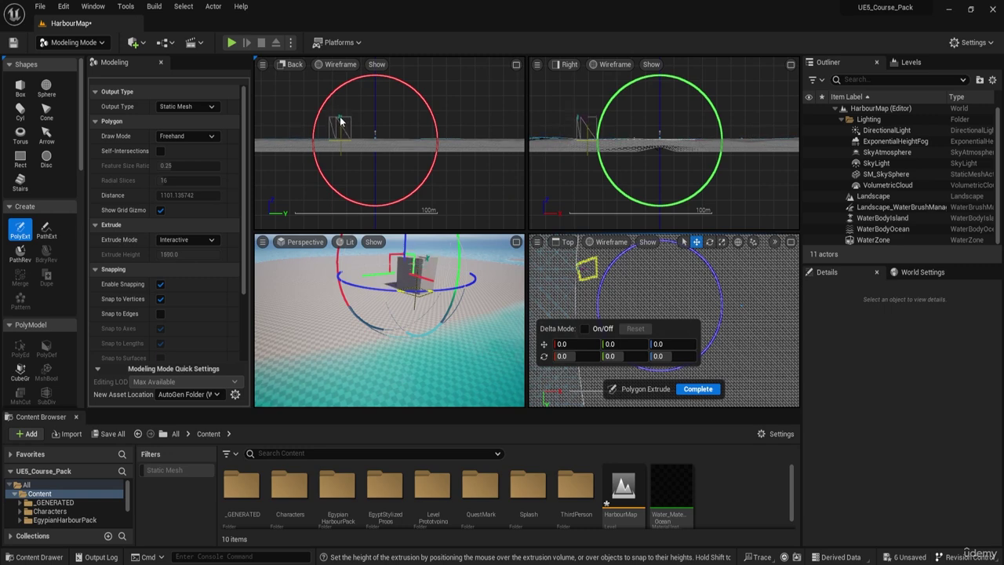
{"action": "left_click", "coordinate": [341, 117]}
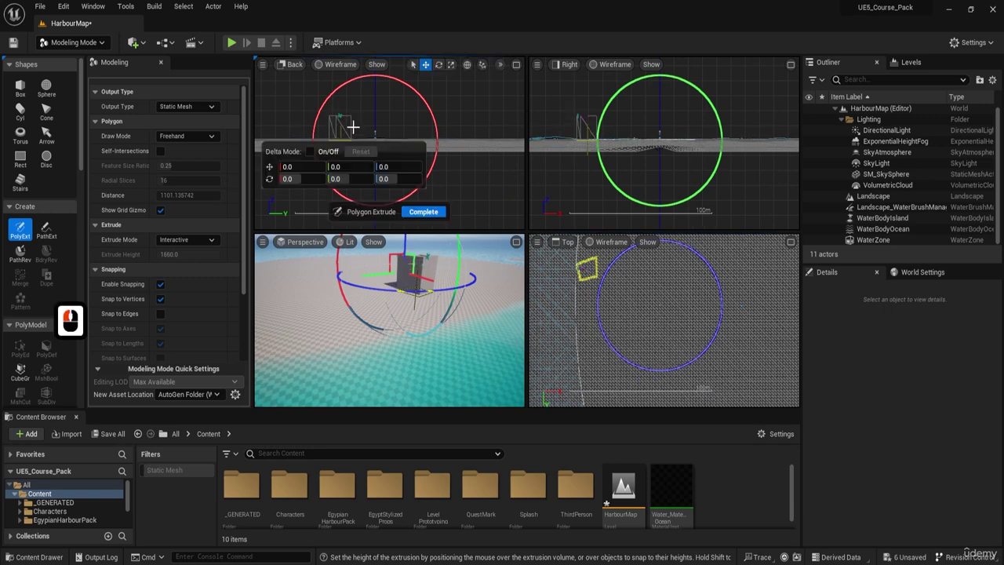
{"action": "left_click", "coordinate": [412, 212]}
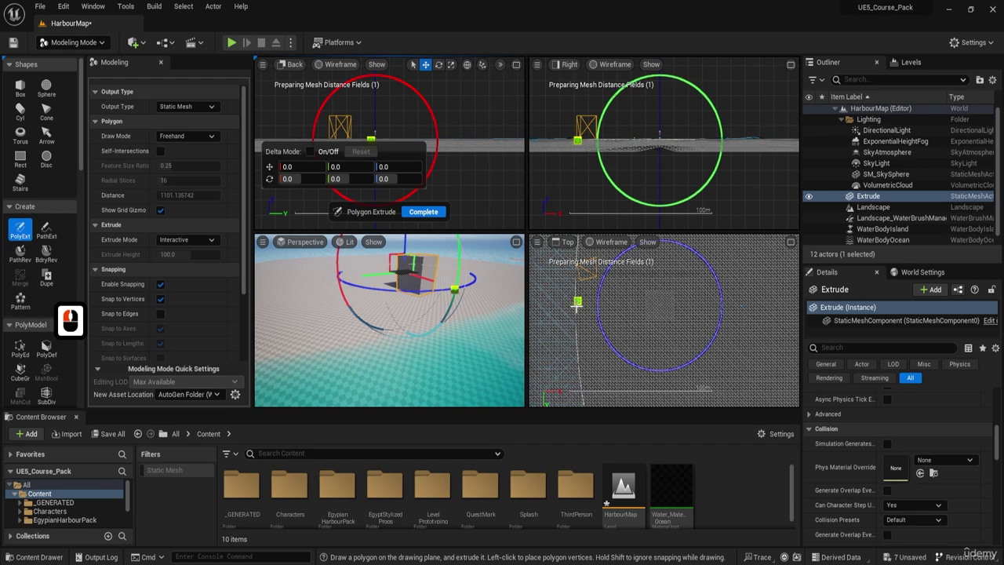
Step: Add a second Polygon Extrude block beside the first, footprint about 1480 by 730 and about 1870 high, and complete the tool
{"action": "left_click", "coordinate": [606, 308]}
{"action": "left_click", "coordinate": [575, 298]}
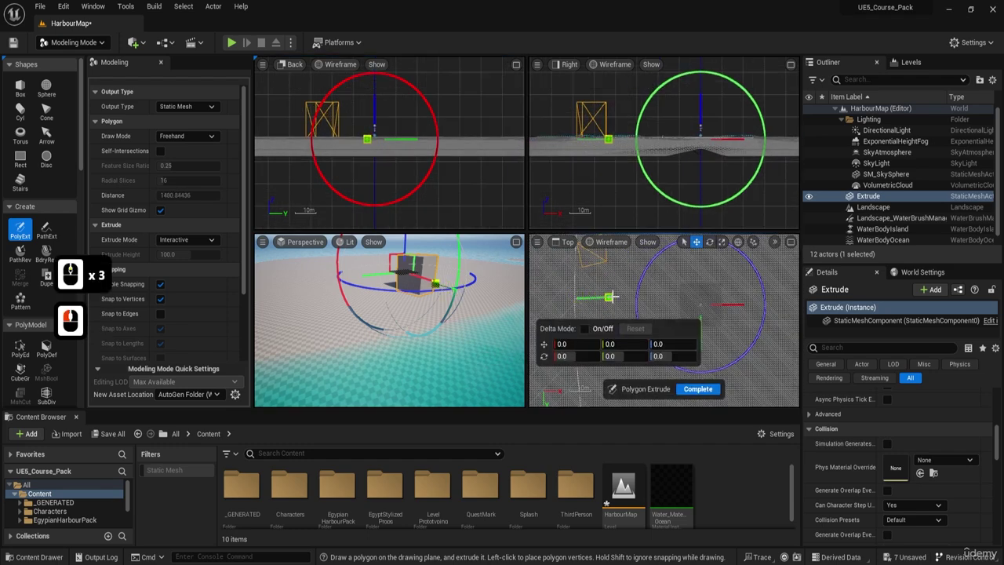
{"action": "left_click", "coordinate": [612, 314]}
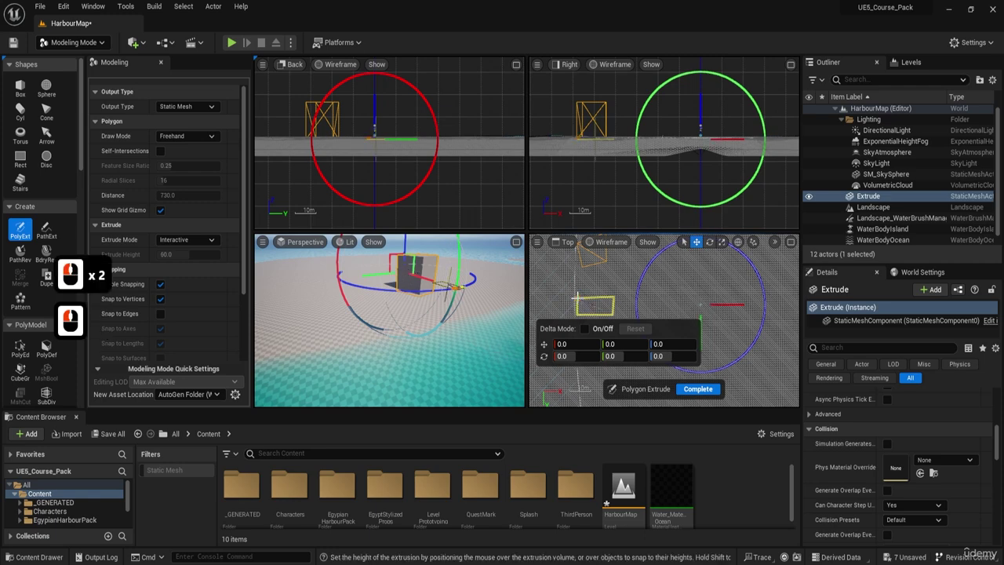
{"action": "left_click", "coordinate": [576, 298]}
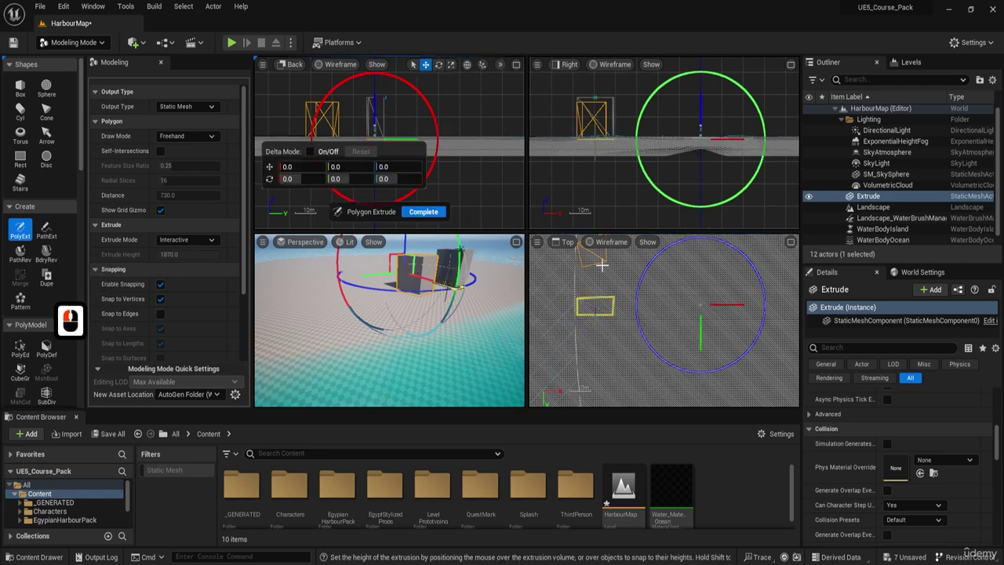
{"action": "left_click", "coordinate": [412, 209]}
{"action": "left_click", "coordinate": [416, 212]}
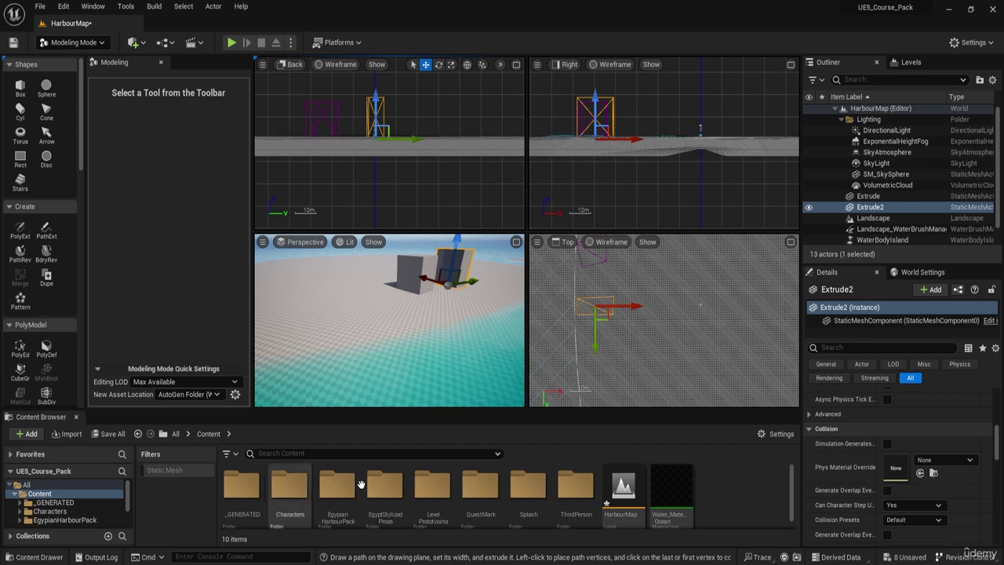
Step: Open the Characters/Mannequins/Meshes folder in the project content
{"action": "scroll", "coordinate": [329, 494], "scroll_direction": "down", "scroll_amount": 1}
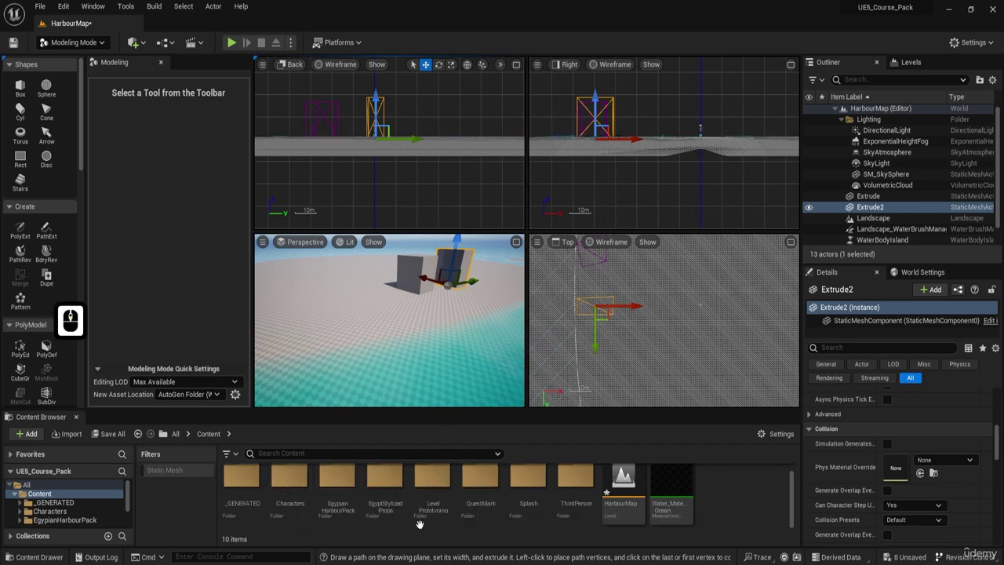
{"action": "double_click", "coordinate": [576, 496]}
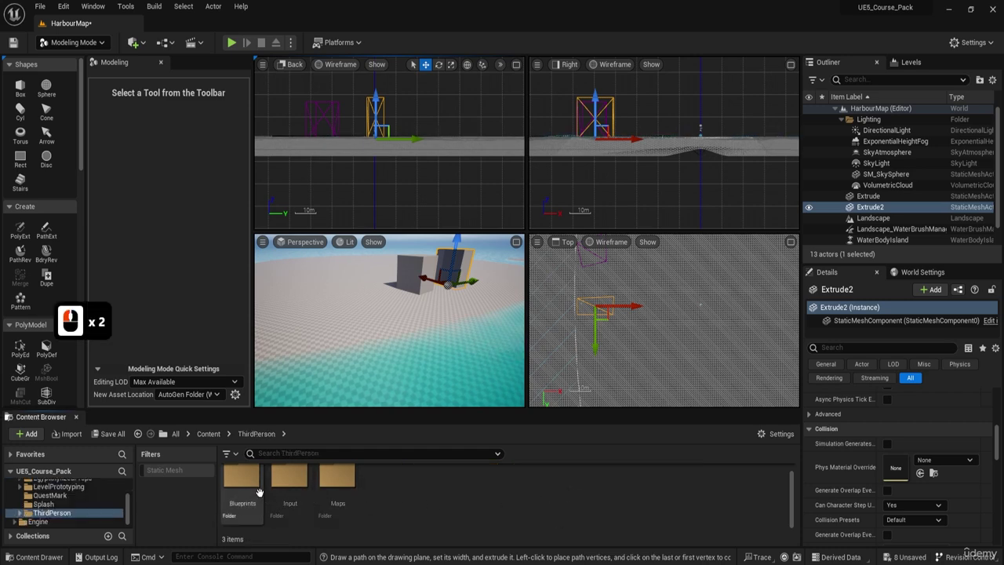
{"action": "left_click", "coordinate": [209, 433]}
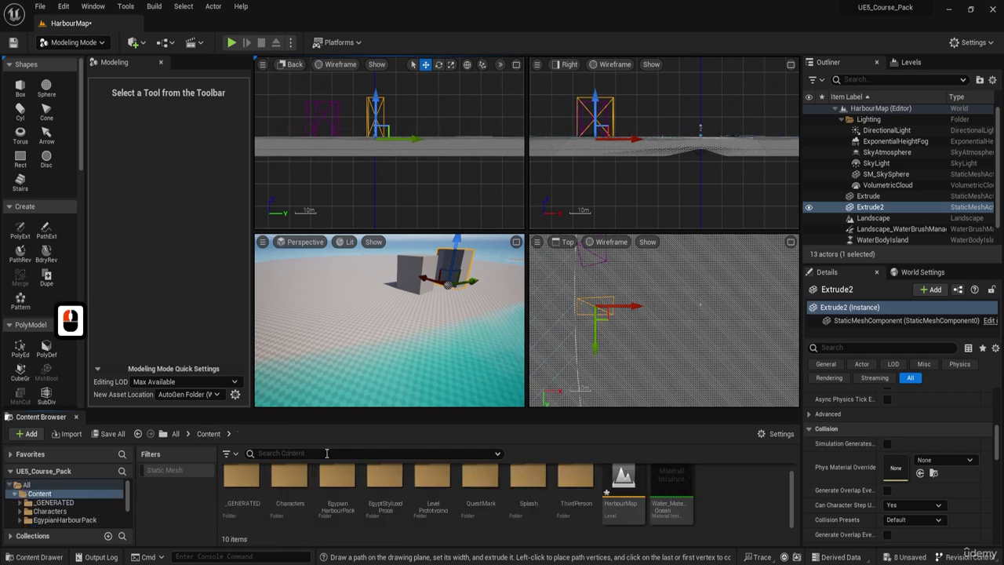
{"action": "double_click", "coordinate": [302, 498]}
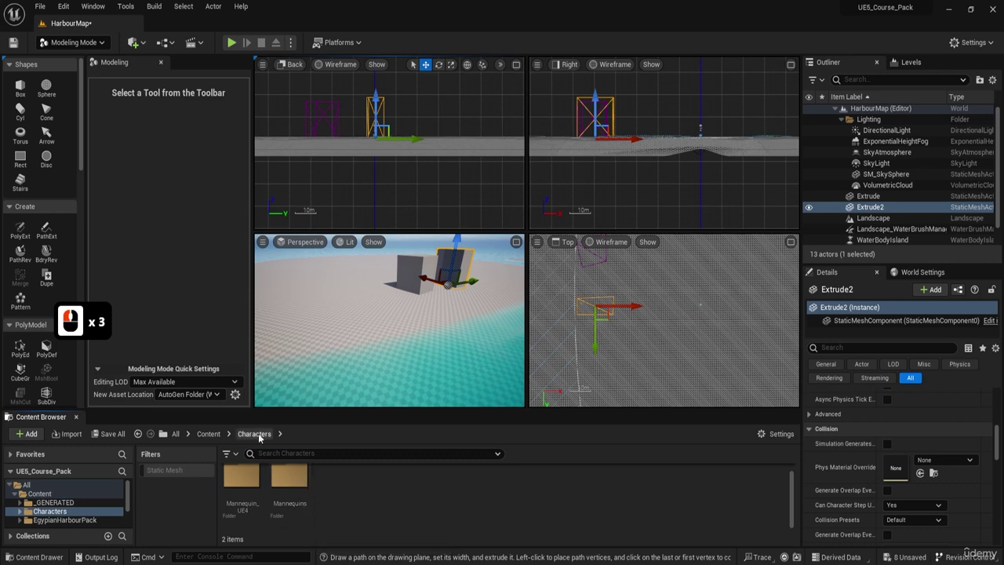
{"action": "left_click", "coordinate": [212, 433]}
{"action": "key", "text": "ctrl"}
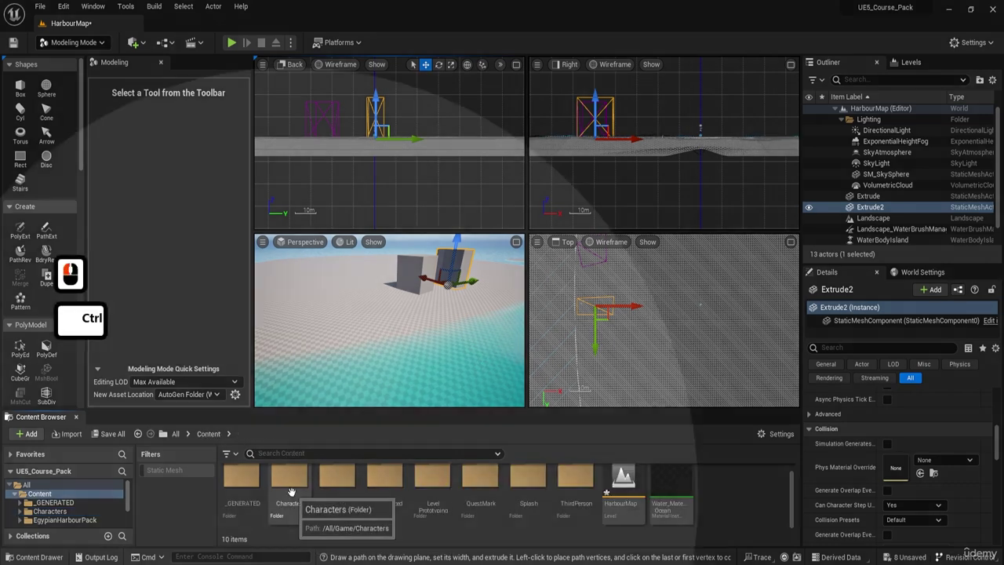
{"action": "double_click", "coordinate": [290, 489]}
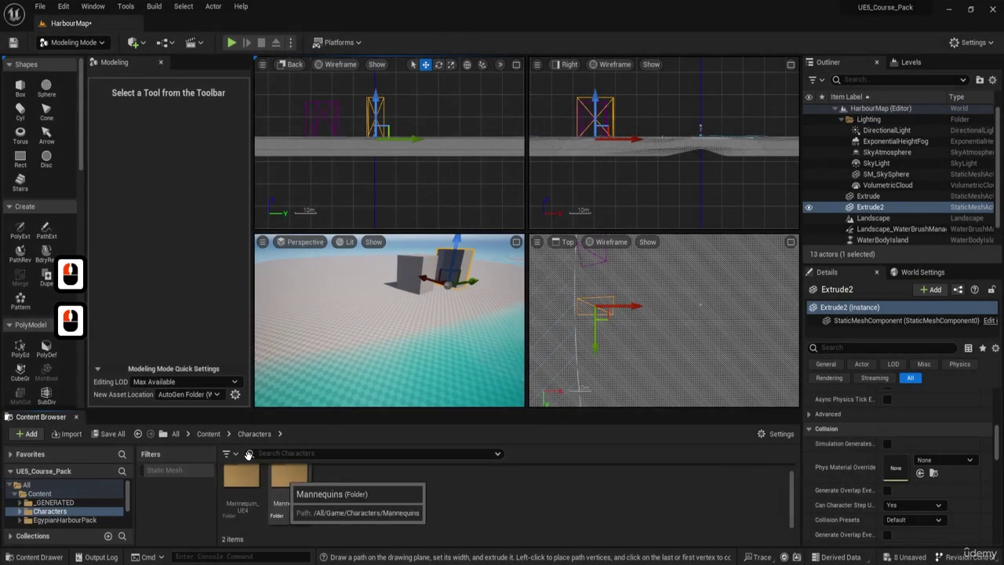
{"action": "double_click", "coordinate": [290, 482]}
{"action": "double_click", "coordinate": [337, 486]}
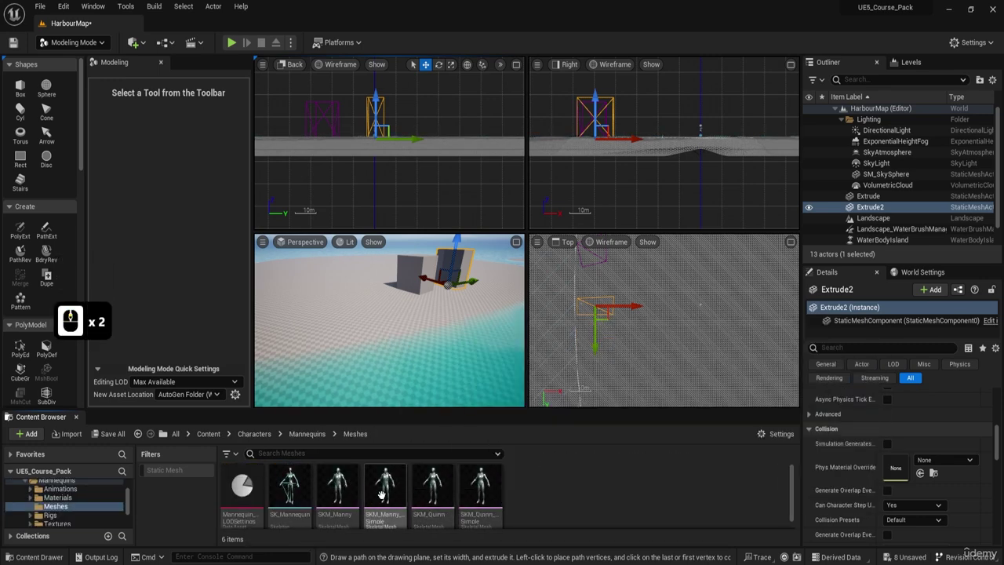
Step: Place the SKM_Manny skeletal mesh on the sand in front of the two blocks
{"action": "left_click", "coordinate": [345, 490]}
{"action": "left_click", "coordinate": [427, 313]}
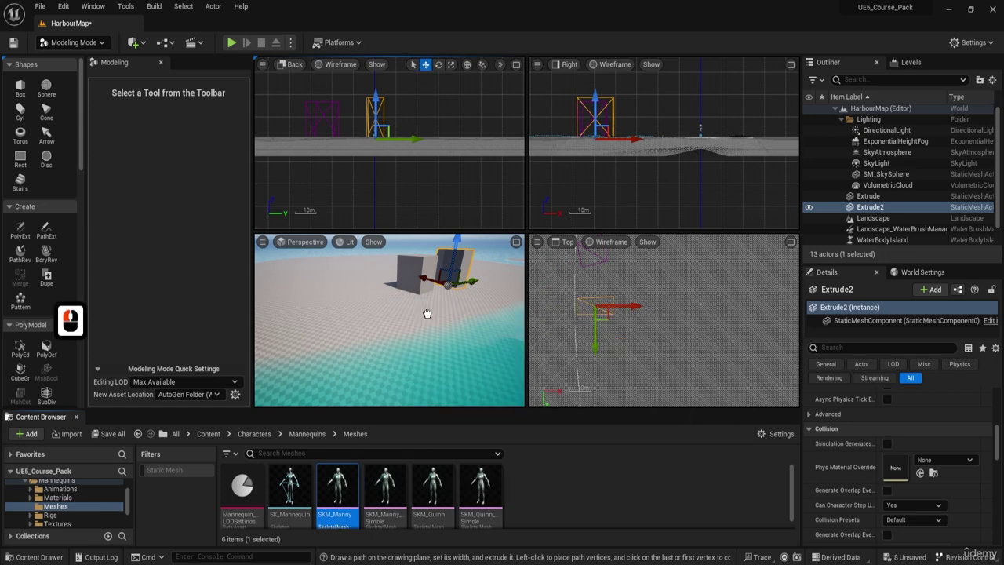
{"action": "left_click_drag", "start_coordinate": [430, 316], "coordinate": [436, 321]}
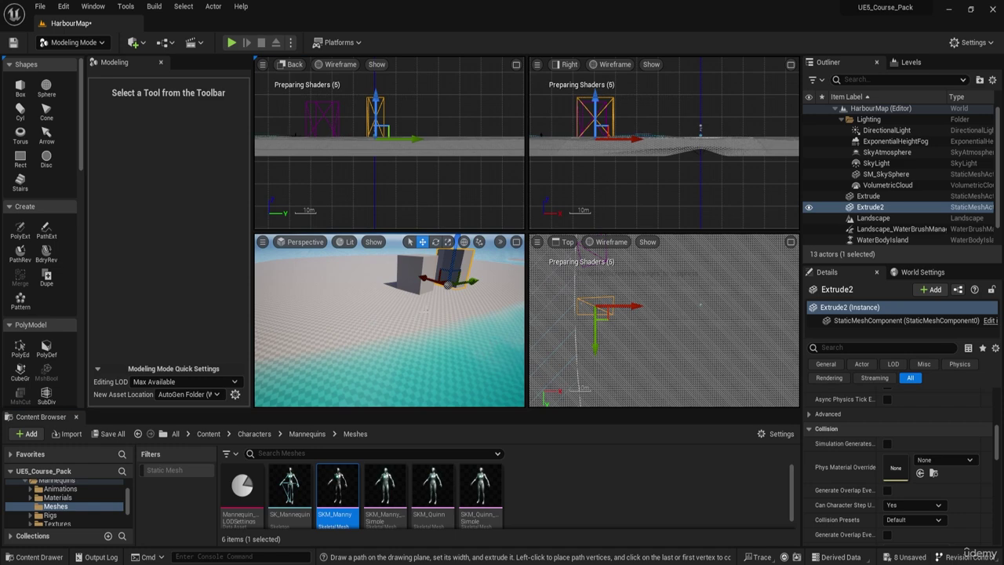
Step: Compare the height of the extruded blocks with the SKM_Manny mannequin from ground level in the Perspective view
{"action": "key", "text": "w"}
{"action": "key", "text": "d"}
{"action": "right_click_drag", "start_coordinate": [424, 312], "coordinate": [441, 280]}
{"action": "scroll", "coordinate": [424, 311], "scroll_direction": "down", "scroll_amount": 2}
{"action": "key", "text": "s"}
{"action": "scroll", "coordinate": [424, 311], "scroll_direction": "down", "scroll_amount": 7}
{"action": "key", "text": "a"}
{"action": "key", "text": "w"}
{"action": "scroll", "coordinate": [425, 312], "scroll_direction": "down", "scroll_amount": 6}
{"action": "key", "text": "a"}
{"action": "key", "text": "e"}
{"action": "key", "text": "a"}
{"action": "key", "text": "w"}
{"action": "key", "text": "e"}
{"action": "key", "text": "s"}
{"action": "key", "text": "a"}
{"action": "key", "text": "w"}
{"action": "key", "text": "a"}
{"action": "scroll", "coordinate": [294, 143], "scroll_direction": "up", "scroll_amount": 2}
{"action": "key", "text": "s"}
{"action": "left_click", "coordinate": [375, 362]}
{"action": "right_click", "coordinate": [376, 362]}
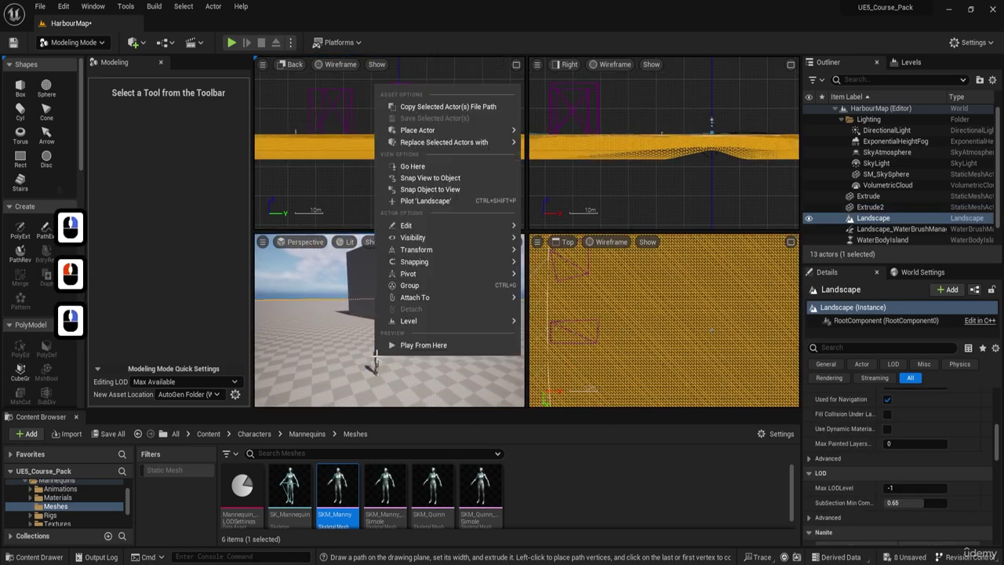
{"action": "left_click", "coordinate": [372, 362]}
{"action": "left_click", "coordinate": [374, 362]}
Step: Examine both blocks and the mannequin from around and above, with the shoreline in view
{"action": "right_click_drag", "start_coordinate": [374, 362], "coordinate": [392, 384]}
{"action": "key", "text": "a"}
{"action": "key", "text": "s"}
{"action": "key", "text": "e"}
{"action": "right_click_drag", "start_coordinate": [346, 350], "coordinate": [390, 339]}
{"action": "key", "text": "s"}
{"action": "key", "text": "e"}
{"action": "left_click_drag", "start_coordinate": [389, 339], "coordinate": [327, 315]}
{"action": "key", "text": "w"}
{"action": "right_click_drag", "start_coordinate": [327, 315], "coordinate": [311, 313]}
{"action": "key", "text": "w"}
{"action": "key", "text": "w"}
{"action": "key", "text": "d"}
{"action": "key", "text": "q"}
{"action": "right_click_drag", "start_coordinate": [378, 328], "coordinate": [407, 323]}
{"action": "key", "text": "w"}
{"action": "key", "text": "s"}
{"action": "key", "text": "s"}
{"action": "key", "text": "e"}
{"action": "key", "text": "a"}
Step: Undo the creation of both extruded blocks
{"action": "key", "text": "ctrl+z"}
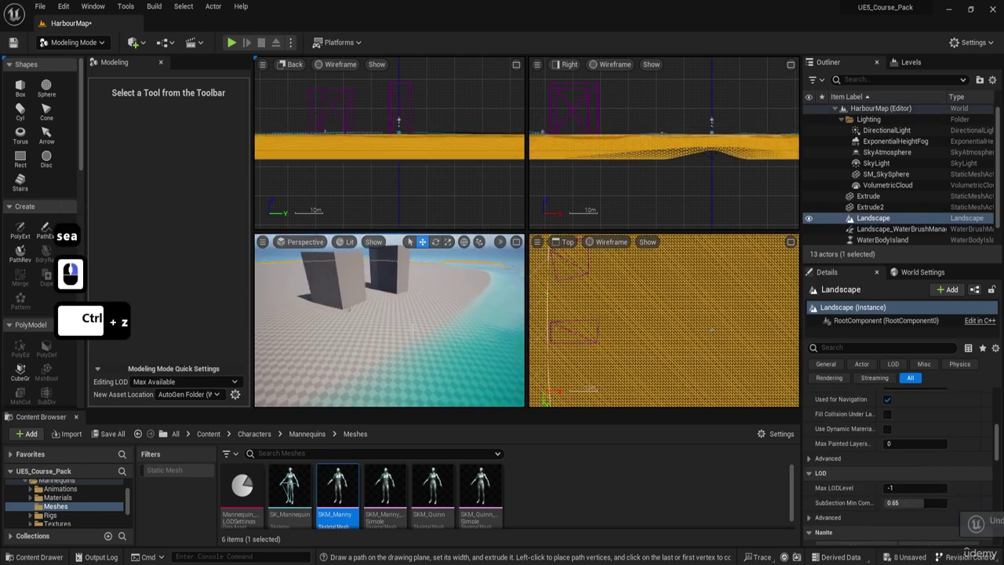
{"action": "key", "text": "ctrl+z"}
{"action": "key", "text": "ctrl+z"}
{"action": "key", "text": "ctrl+z"}
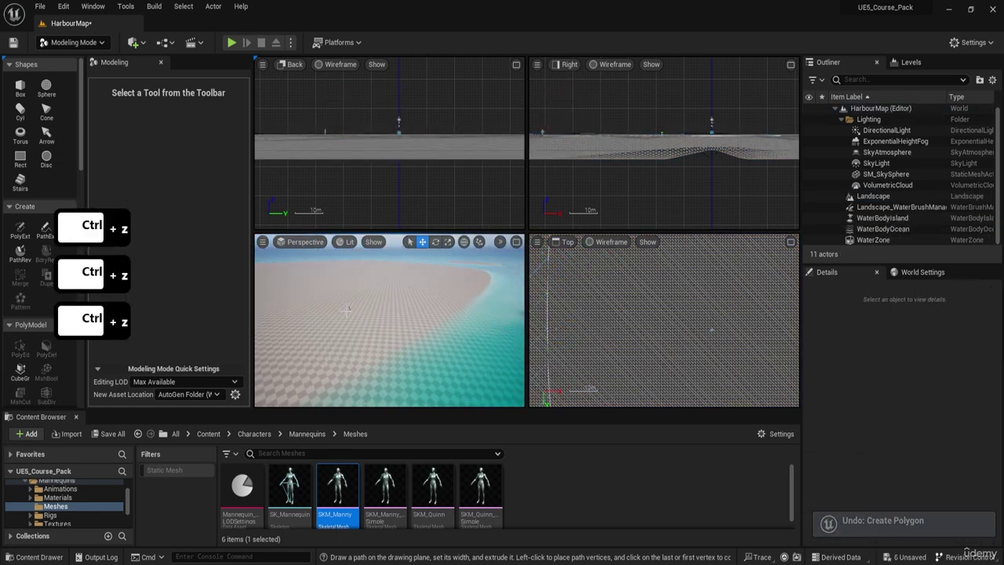
Step: Select the SKM_Manny mannequin on the sand and view it against the shoreline
{"action": "left_click", "coordinate": [348, 309]}
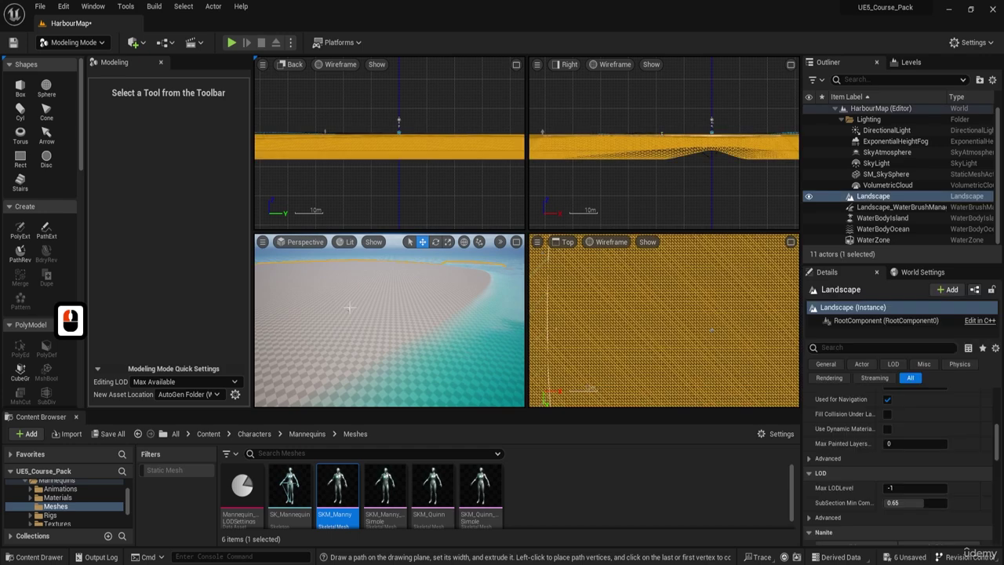
{"action": "left_click", "coordinate": [349, 308]}
{"action": "key", "text": "a"}
{"action": "right_click_drag", "start_coordinate": [349, 310], "coordinate": [297, 300]}
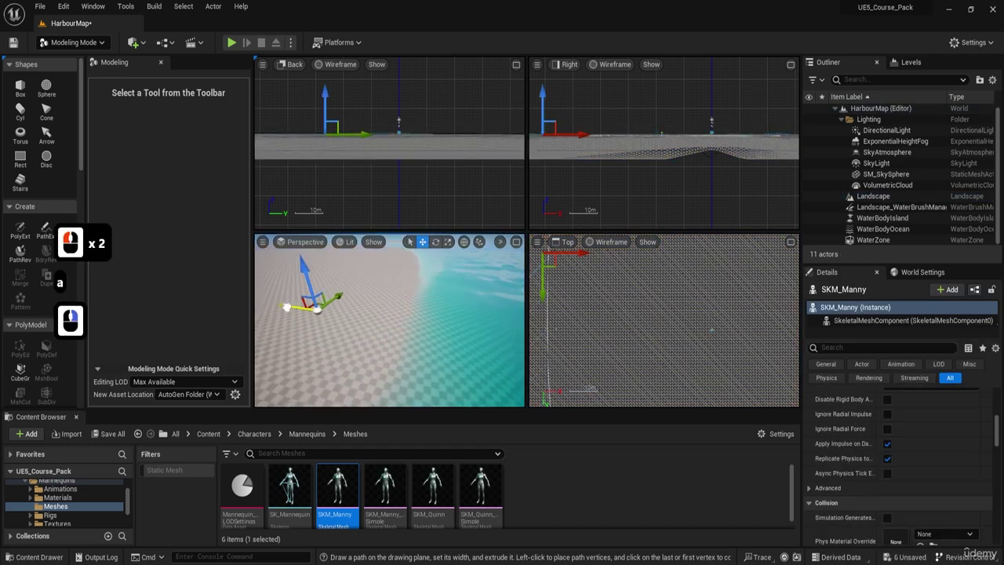
Step: Move the SKM_Manny mannequin across the sand and view its new position beside the shoreline from above the water
{"action": "left_click_drag", "start_coordinate": [287, 307], "coordinate": [357, 316]}
{"action": "key", "text": "w"}
{"action": "key", "text": "d"}
{"action": "right_click_drag", "start_coordinate": [421, 335], "coordinate": [274, 325]}
{"action": "key", "text": "d"}
{"action": "key", "text": "w"}
{"action": "key", "text": "d"}
{"action": "key", "text": "w"}
{"action": "key", "text": "d"}
{"action": "key", "text": "w"}
{"action": "key", "text": "a"}
{"action": "key", "text": "s"}
{"action": "right_click_drag", "start_coordinate": [379, 332], "coordinate": [377, 328]}
{"action": "key", "text": "a"}
{"action": "key", "text": "s"}
{"action": "key", "text": "a"}
{"action": "key", "text": "s"}
{"action": "key", "text": "a"}
{"action": "key", "text": "s"}
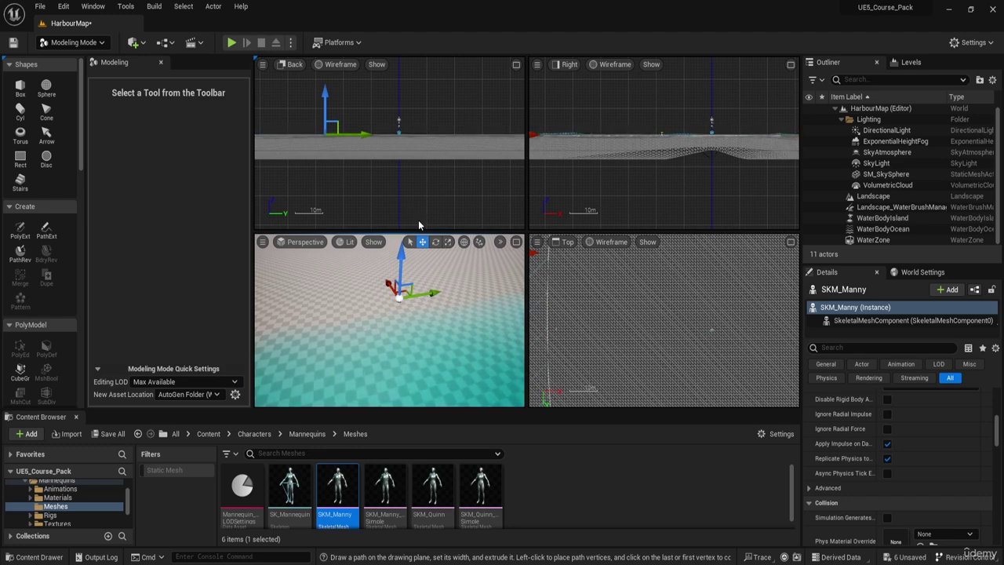
Step: Draw a closed four-sided Polygon Extrude outline beside the mannequin in the Top view, longer than it is wide
{"action": "right_click", "coordinate": [589, 306]}
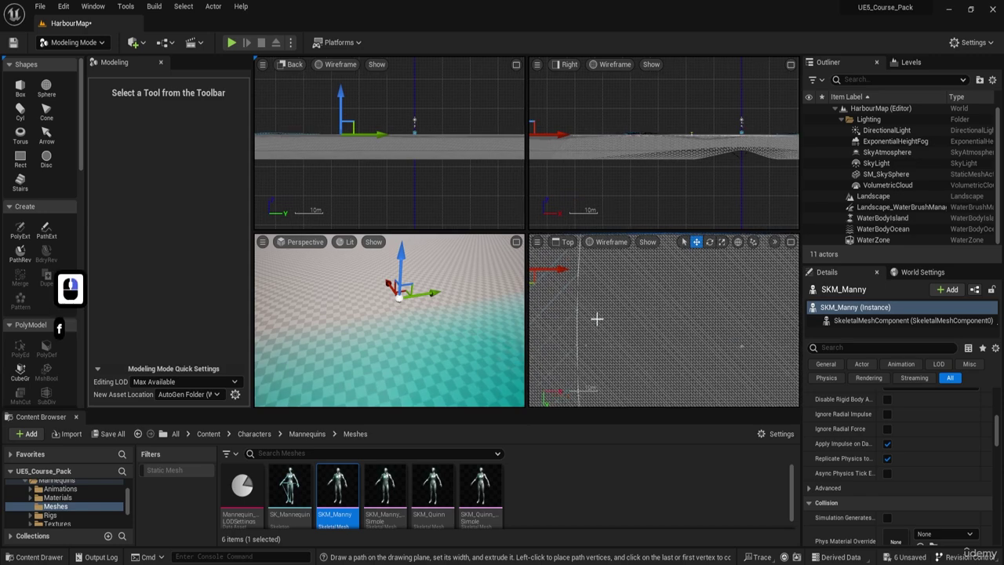
{"action": "key", "text": "f"}
{"action": "scroll", "coordinate": [676, 349], "scroll_direction": "down", "scroll_amount": 20}
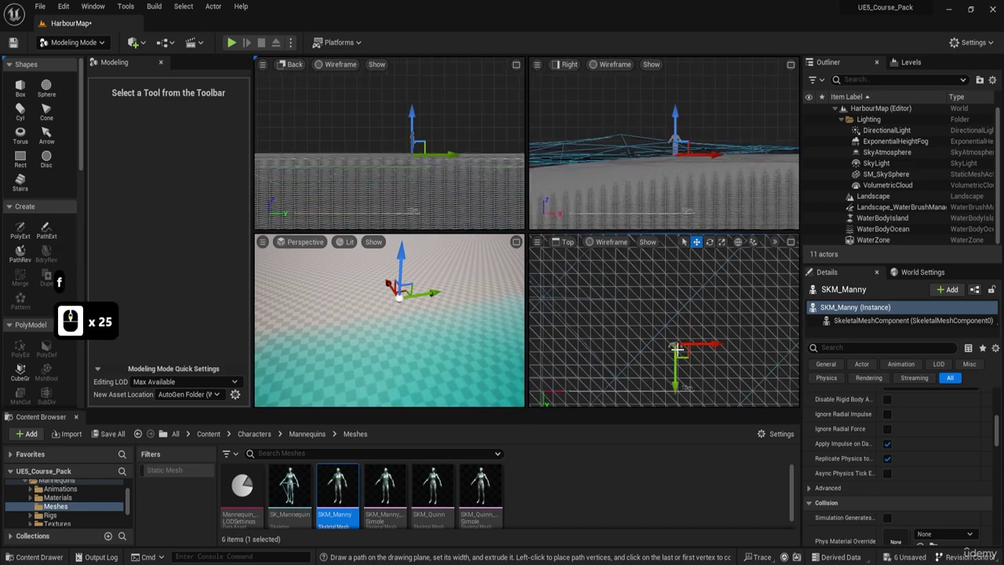
{"action": "right_click_drag", "start_coordinate": [696, 368], "coordinate": [667, 298]}
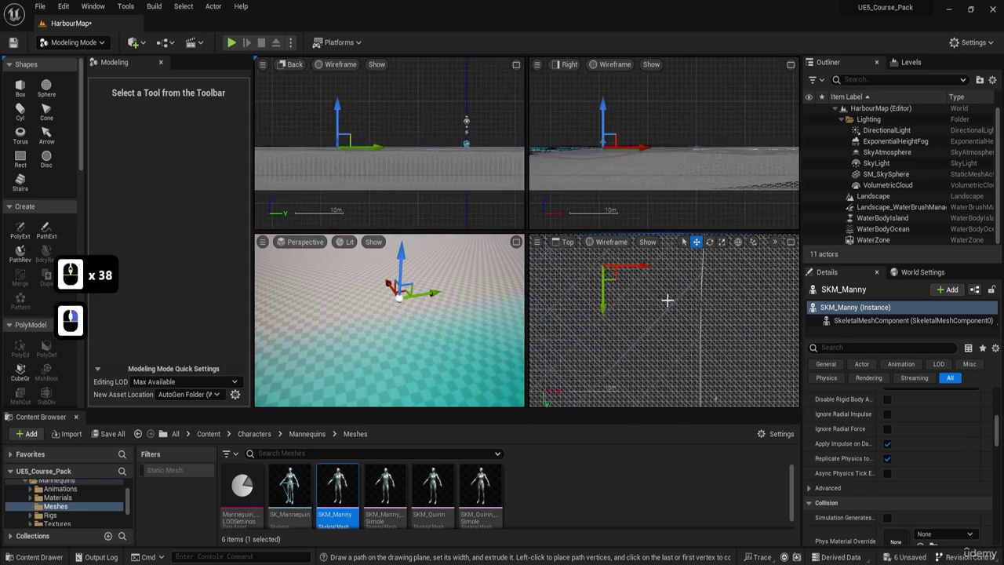
{"action": "scroll", "coordinate": [668, 298], "scroll_direction": "down", "scroll_amount": 7}
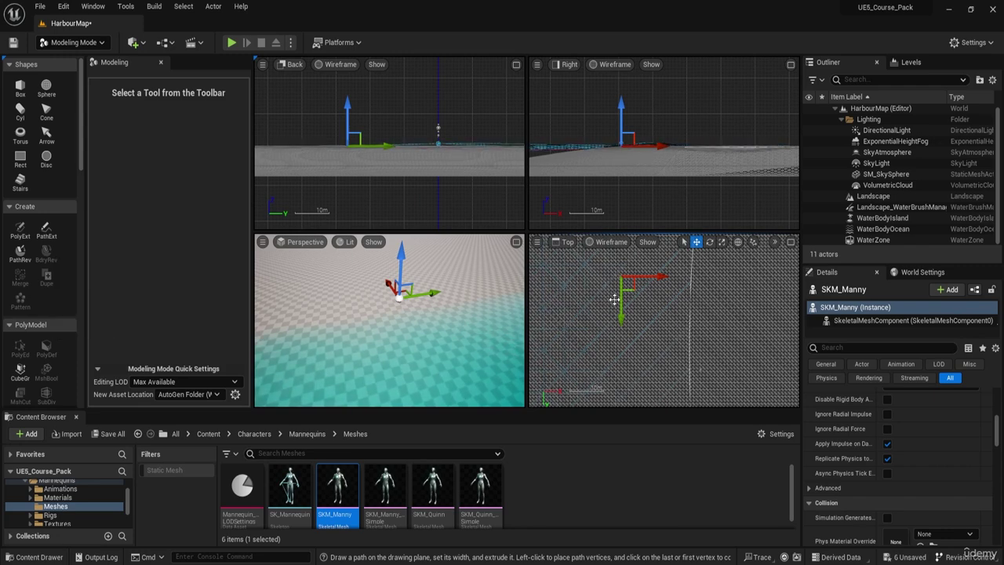
{"action": "left_click", "coordinate": [20, 229]}
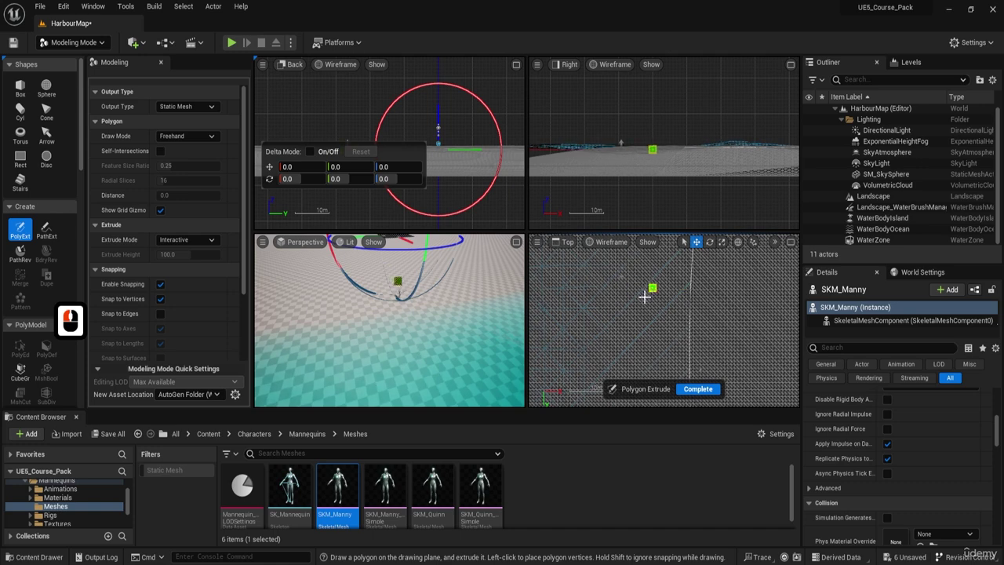
{"action": "scroll", "coordinate": [635, 288], "scroll_direction": "up", "scroll_amount": 2}
{"action": "scroll", "coordinate": [619, 281], "scroll_direction": "up", "scroll_amount": 2}
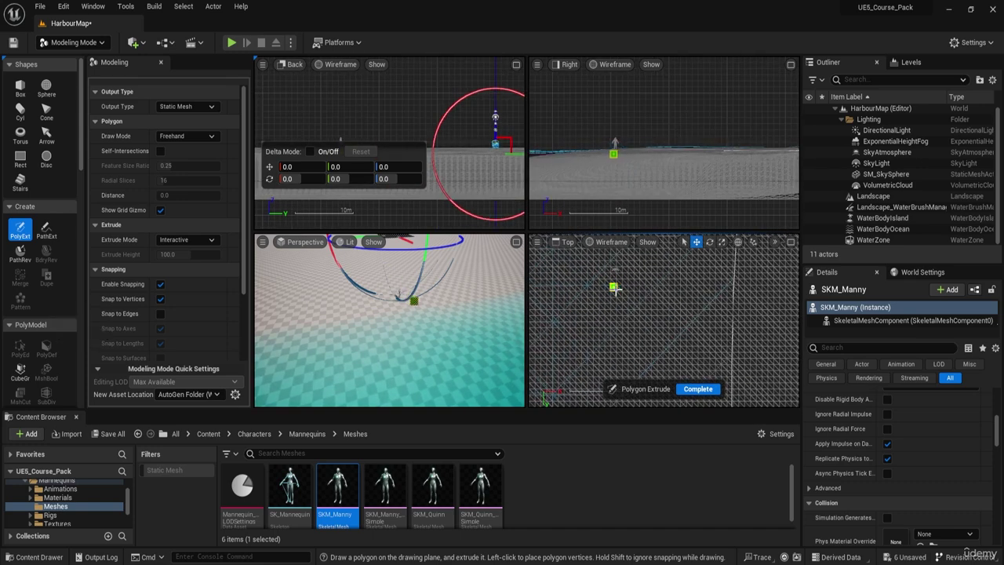
{"action": "left_click", "coordinate": [655, 267]}
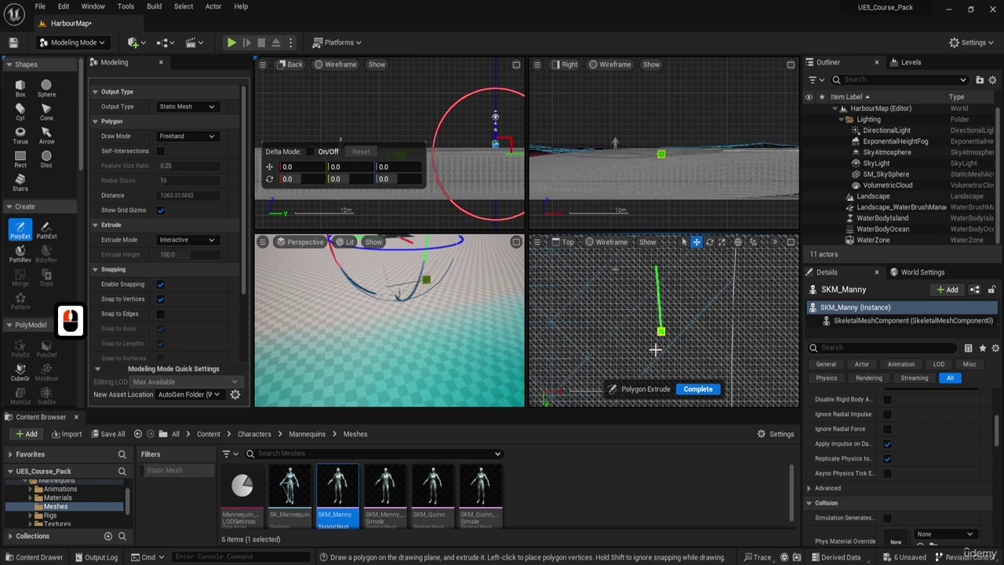
{"action": "left_click", "coordinate": [652, 369]}
{"action": "left_click", "coordinate": [701, 368]}
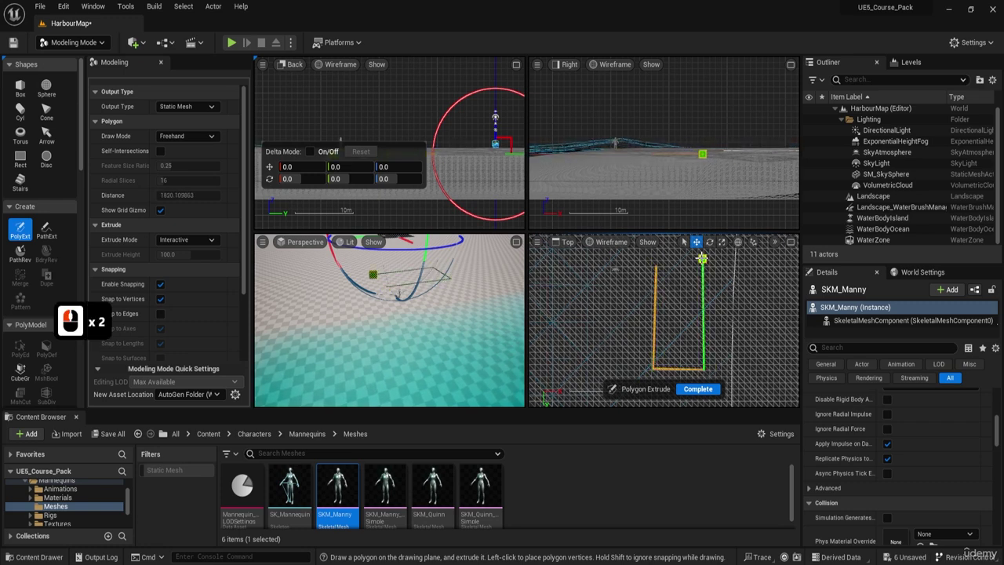
{"action": "left_click", "coordinate": [701, 257]}
{"action": "left_click", "coordinate": [655, 266]}
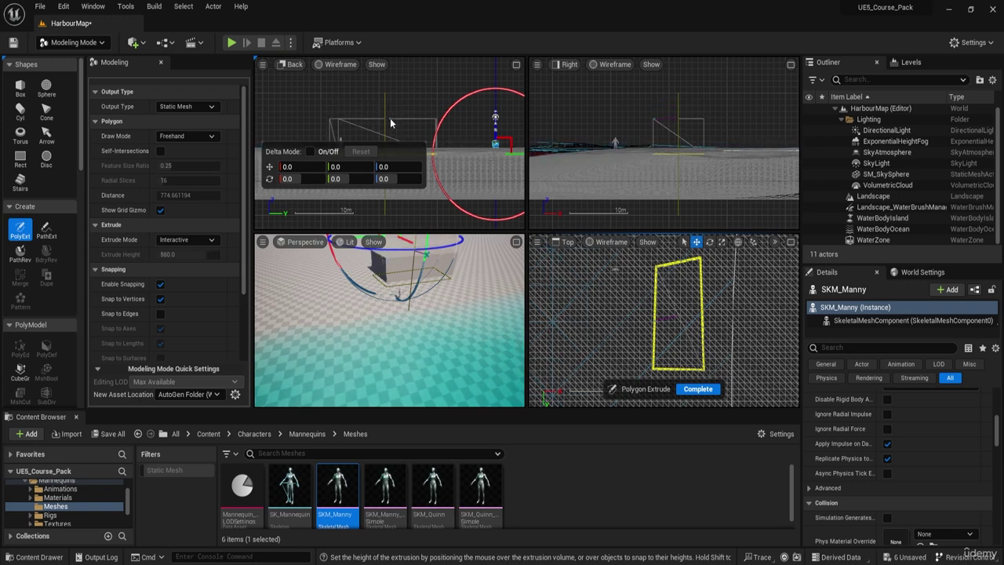
Step: Extrude the four-sided outline upward into a long, low block and dismiss the actor context menu
{"action": "left_click", "coordinate": [390, 118]}
{"action": "key", "text": "a"}
{"action": "right_click", "coordinate": [390, 117]}
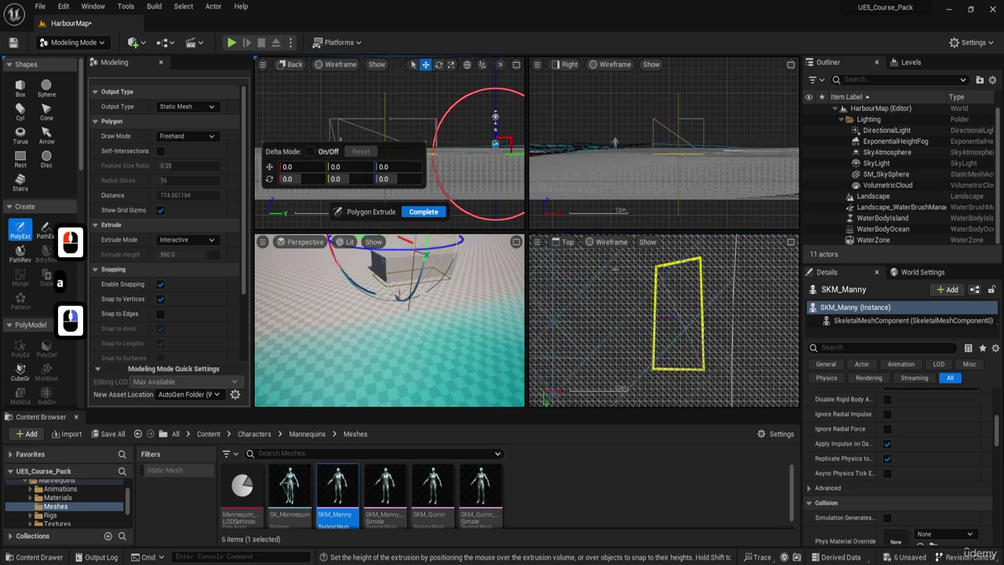
{"action": "right_click", "coordinate": [415, 261]}
{"action": "mouse_move", "coordinate": [418, 263]}
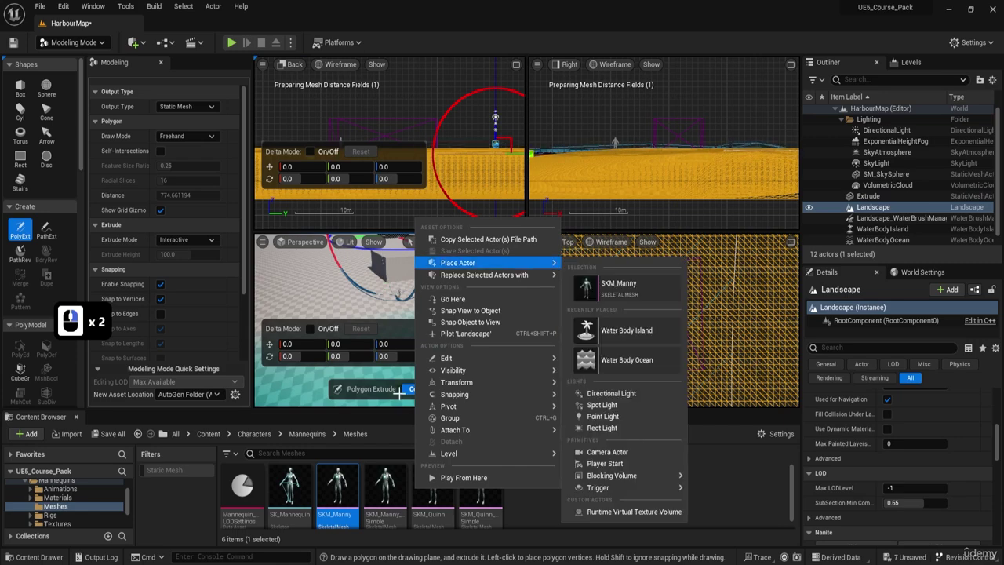
{"action": "left_click", "coordinate": [705, 320]}
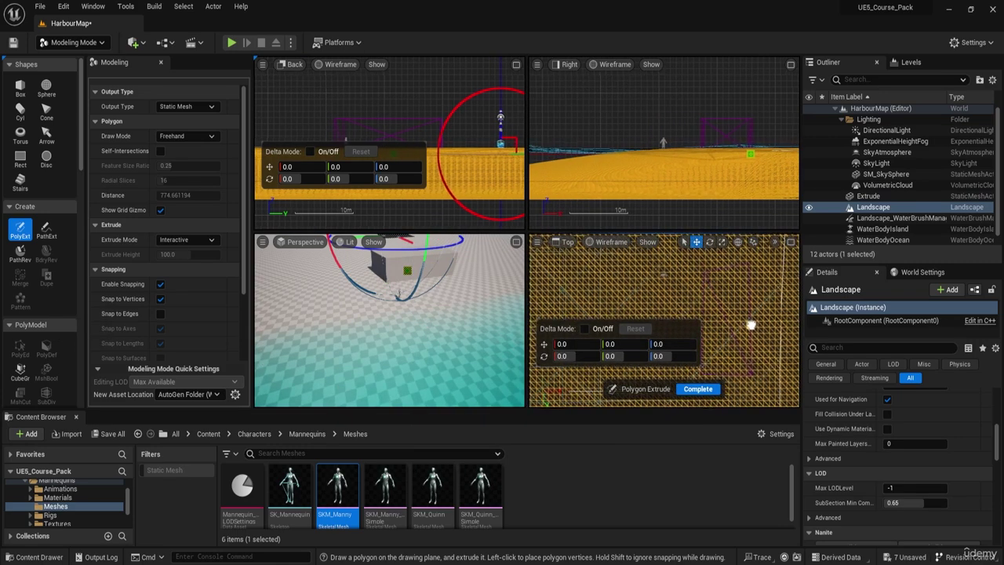
Step: Draw a smaller four-sided outline beyond the low block in the Top view and extrude it to a height of about 1280
{"action": "scroll", "coordinate": [720, 311], "scroll_direction": "down", "scroll_amount": 5}
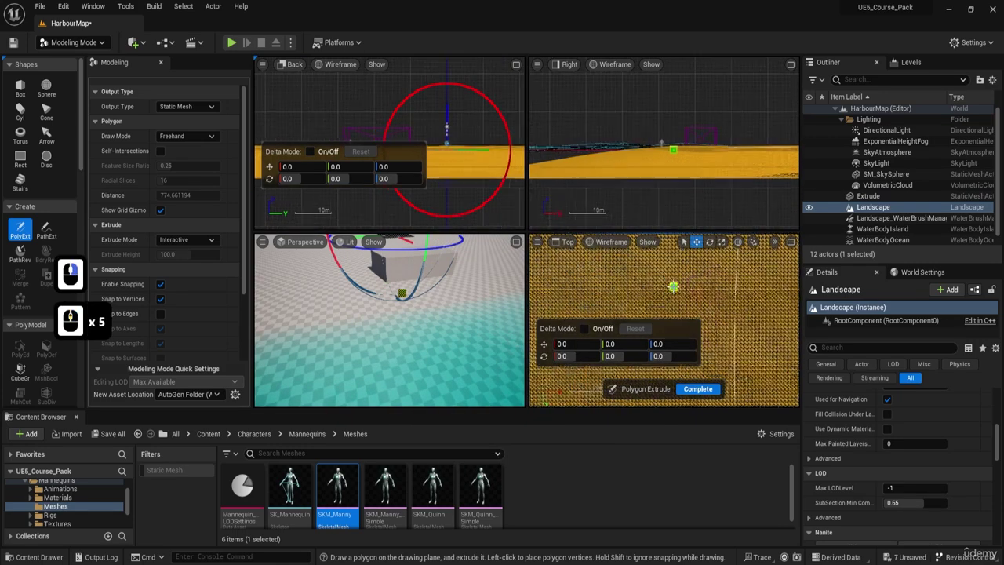
{"action": "scroll", "coordinate": [596, 284], "scroll_direction": "up", "scroll_amount": 2}
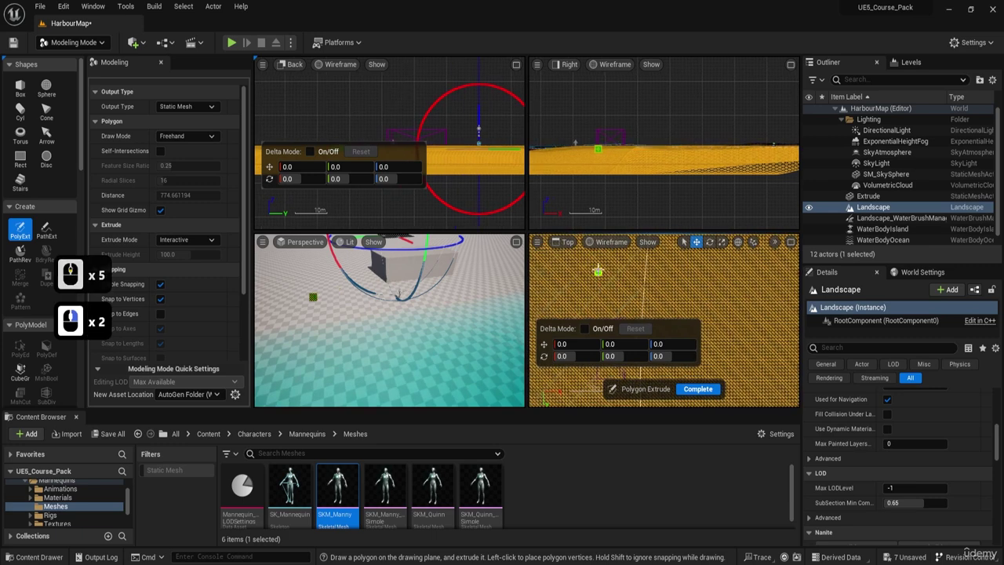
{"action": "left_click", "coordinate": [596, 284]}
{"action": "left_click", "coordinate": [627, 292]}
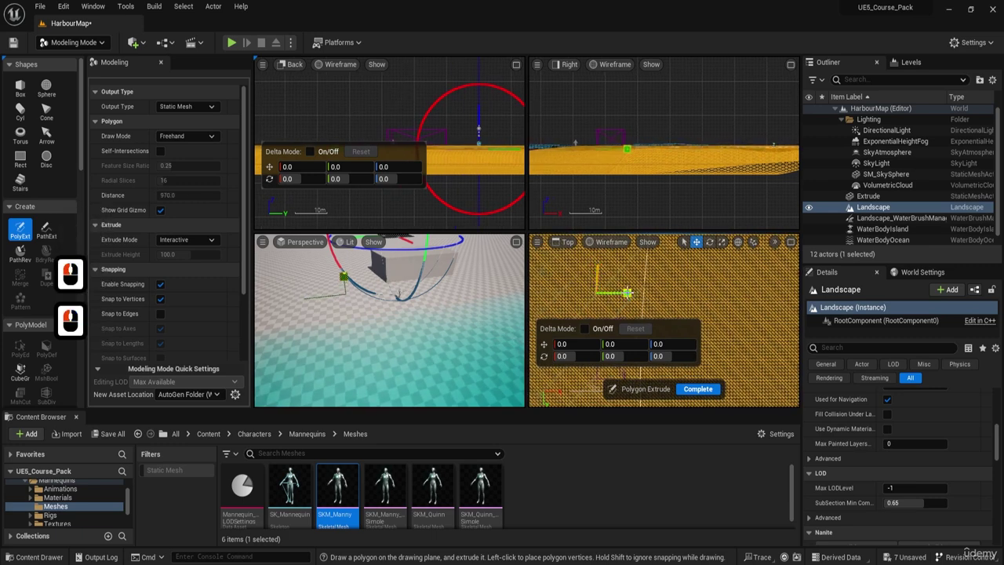
{"action": "left_click", "coordinate": [598, 267]}
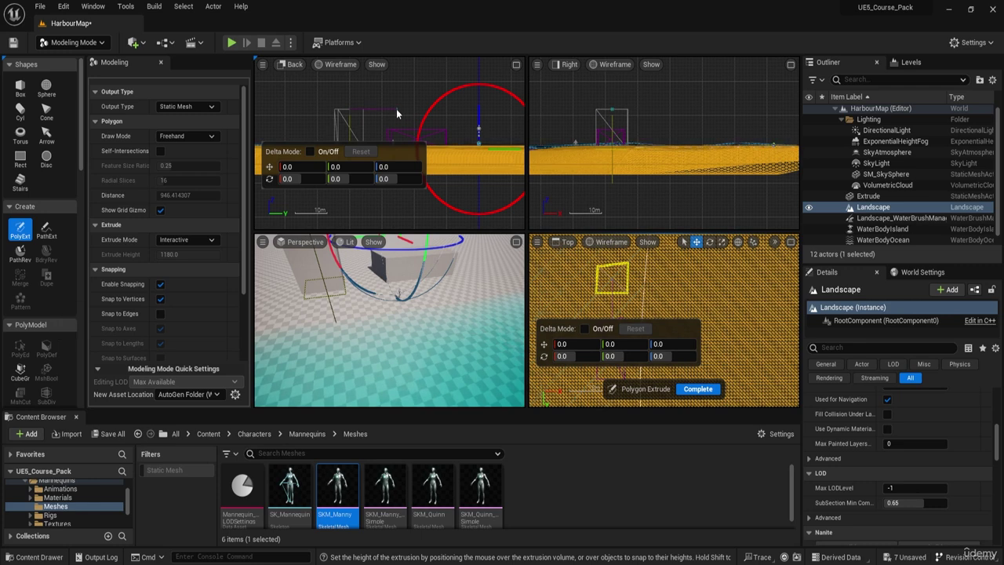
{"action": "right_click", "coordinate": [372, 114]}
{"action": "left_click", "coordinate": [425, 212]}
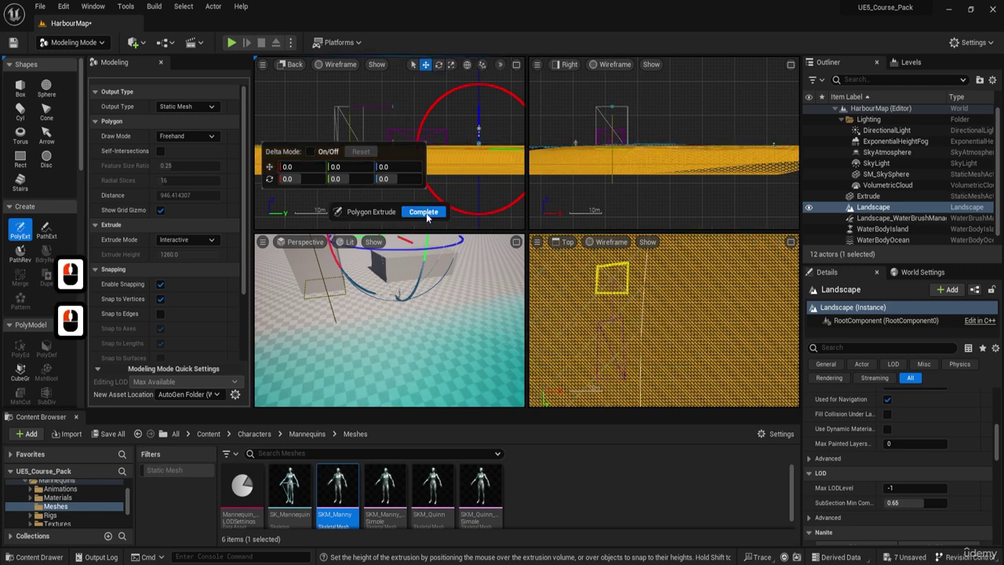
Step: Examine both new blocks and the mannequin from the side and from above in the Perspective view
{"action": "key", "text": "a"}
{"action": "key", "text": "w"}
{"action": "right_click_drag", "start_coordinate": [329, 265], "coordinate": [336, 243]}
{"action": "key", "text": "e"}
{"action": "right_click", "coordinate": [420, 398]}
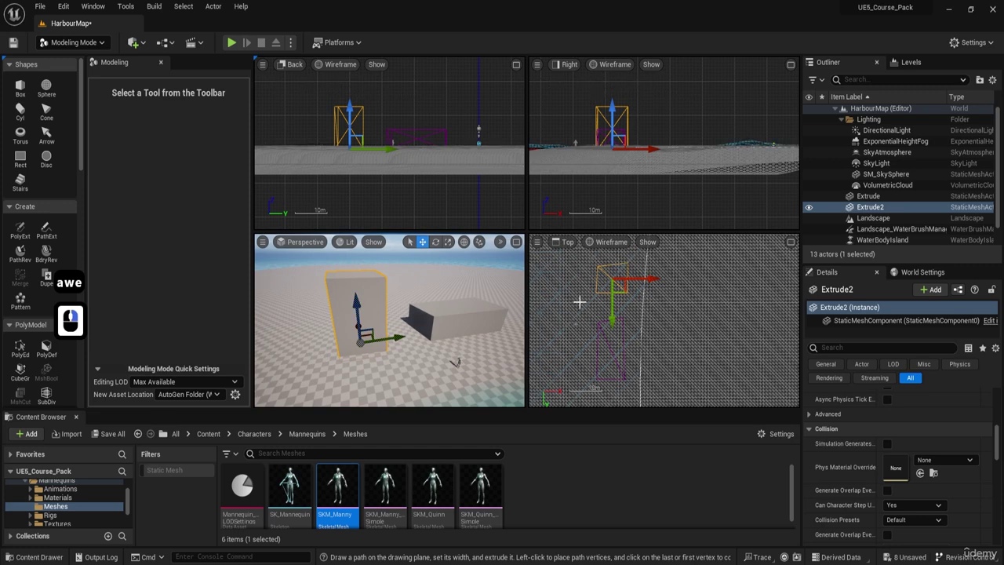
{"action": "key", "text": "w"}
{"action": "key", "text": "e"}
{"action": "right_click_drag", "start_coordinate": [381, 321], "coordinate": [376, 362]}
{"action": "key", "text": "e"}
{"action": "key", "text": "s"}
{"action": "key", "text": "d"}
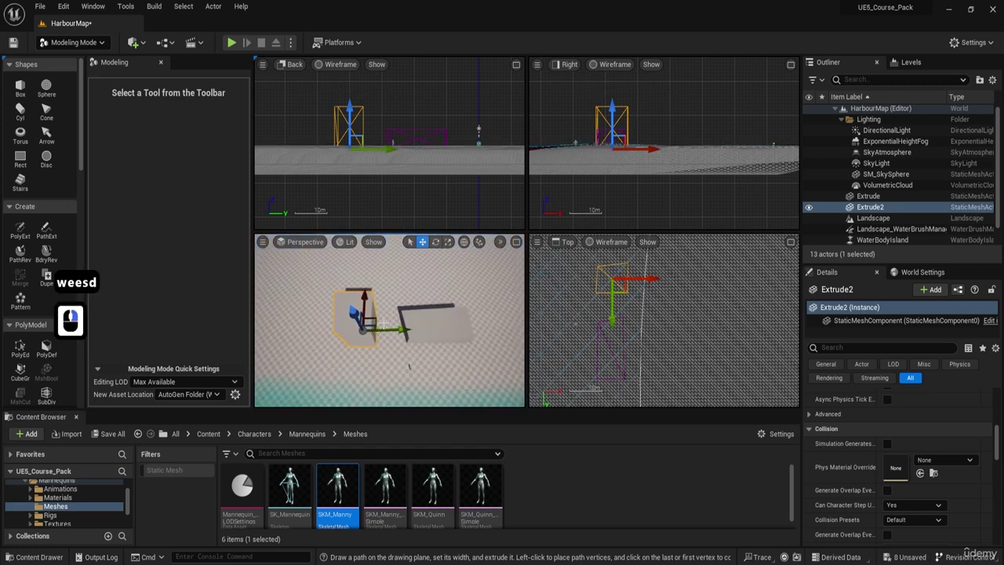
Step: Duplicate the tall block three times around the low block and scale the last copy taller
{"action": "left_click_drag", "start_coordinate": [373, 320], "coordinate": [398, 262], "text": "alt"}
{"action": "key", "text": "r"}
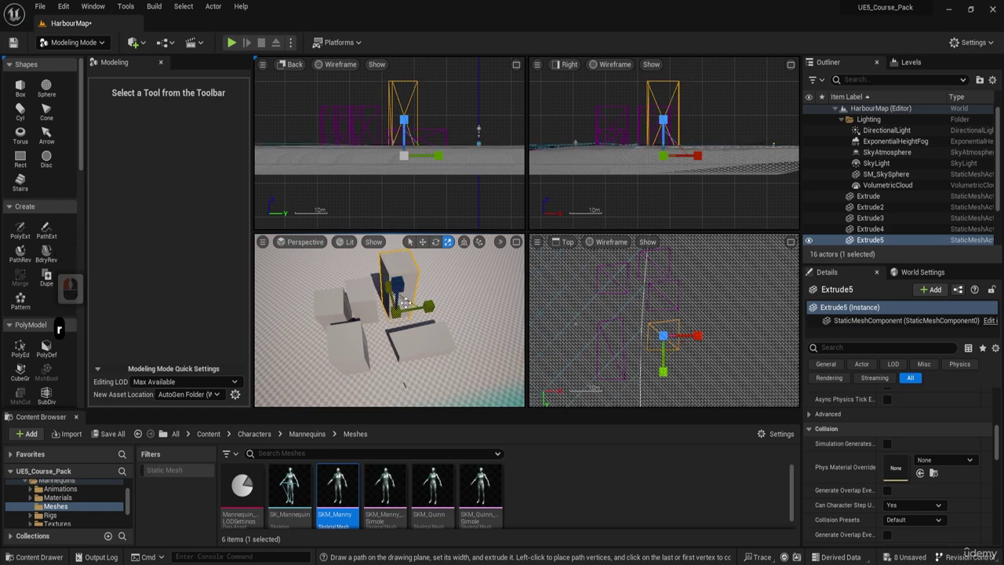
{"action": "key", "text": "w"}
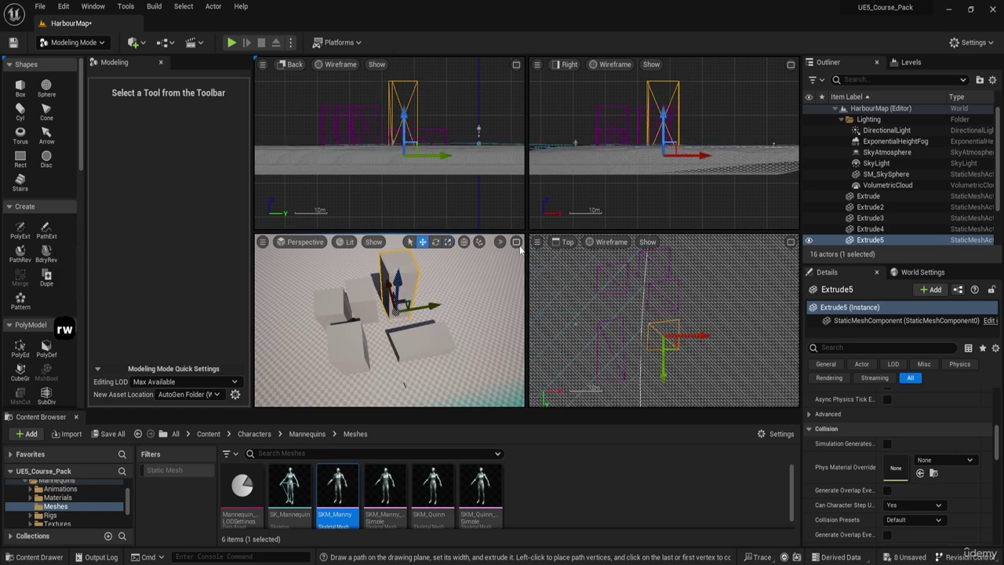
Step: Maximize the Perspective viewport and examine the block cluster from over the water and close to the mannequin
{"action": "left_click", "coordinate": [517, 244]}
{"action": "key", "text": "s"}
{"action": "key", "text": "q"}
{"action": "right_click_drag", "start_coordinate": [514, 157], "coordinate": [474, 60]}
{"action": "key", "text": "d"}
{"action": "key", "text": "s"}
{"action": "key", "text": "s"}
{"action": "key", "text": "a"}
{"action": "key", "text": "s"}
{"action": "key", "text": "d"}
{"action": "key", "text": "w"}
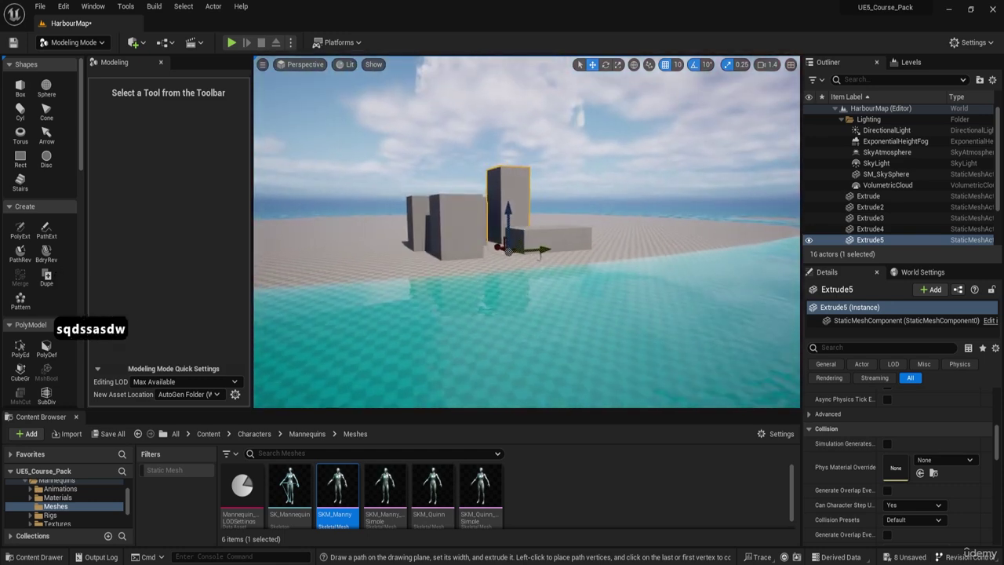
{"action": "key", "text": "d"}
{"action": "right_click_drag", "start_coordinate": [479, 233], "coordinate": [477, 241]}
{"action": "key", "text": "w"}
{"action": "key", "text": "a"}
{"action": "key", "text": "e"}
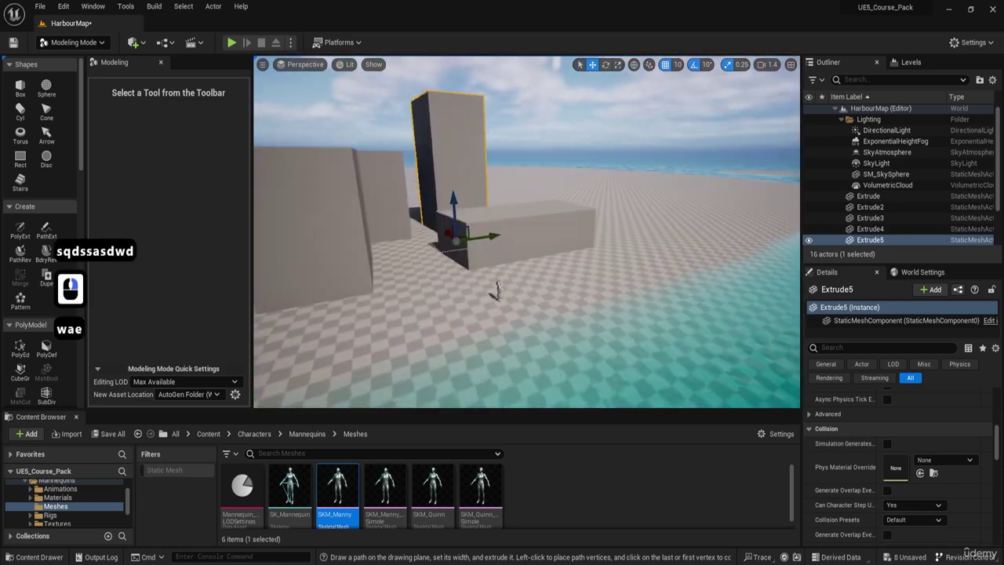
Step: Create linear stairs with 8 steps, width 150, height 20 and depth 30, against the low block's dark end wall
{"action": "right_click_drag", "start_coordinate": [548, 220], "coordinate": [549, 220]}
{"action": "key", "text": "w"}
{"action": "right_click_drag", "start_coordinate": [452, 216], "coordinate": [566, 232]}
{"action": "key", "text": "a"}
{"action": "right_click_drag", "start_coordinate": [432, 273], "coordinate": [509, 271]}
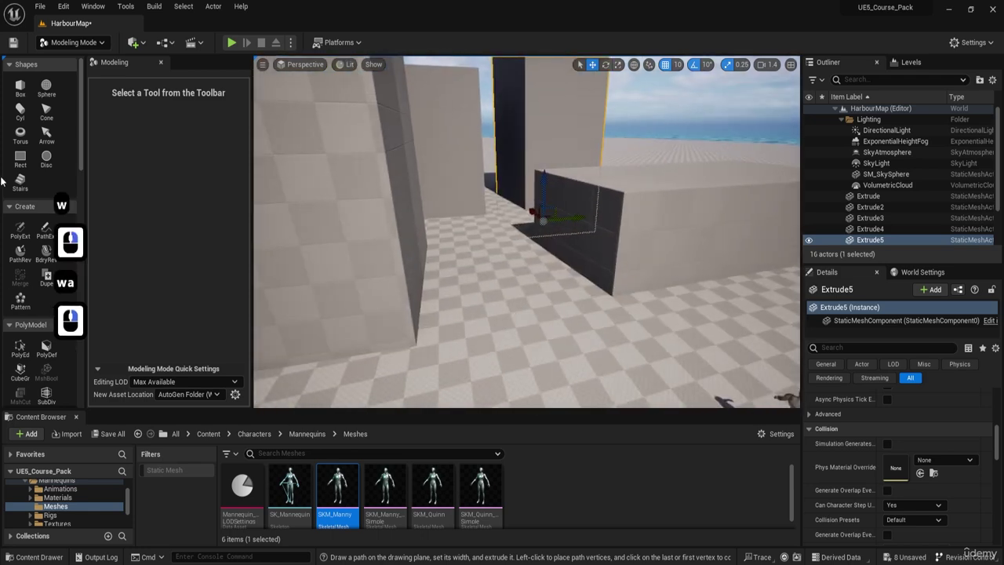
{"action": "left_click", "coordinate": [20, 182]}
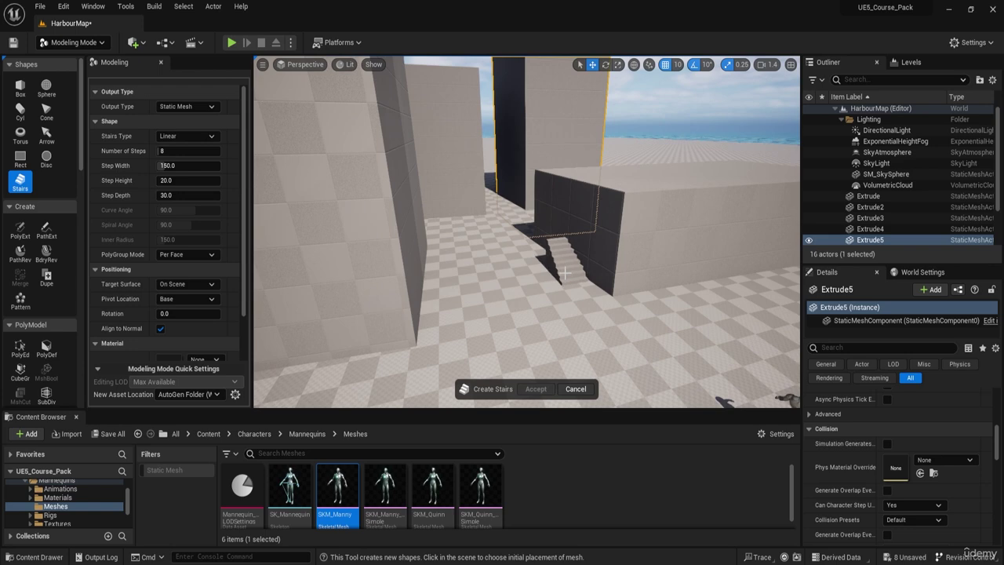
{"action": "left_click", "coordinate": [564, 273]}
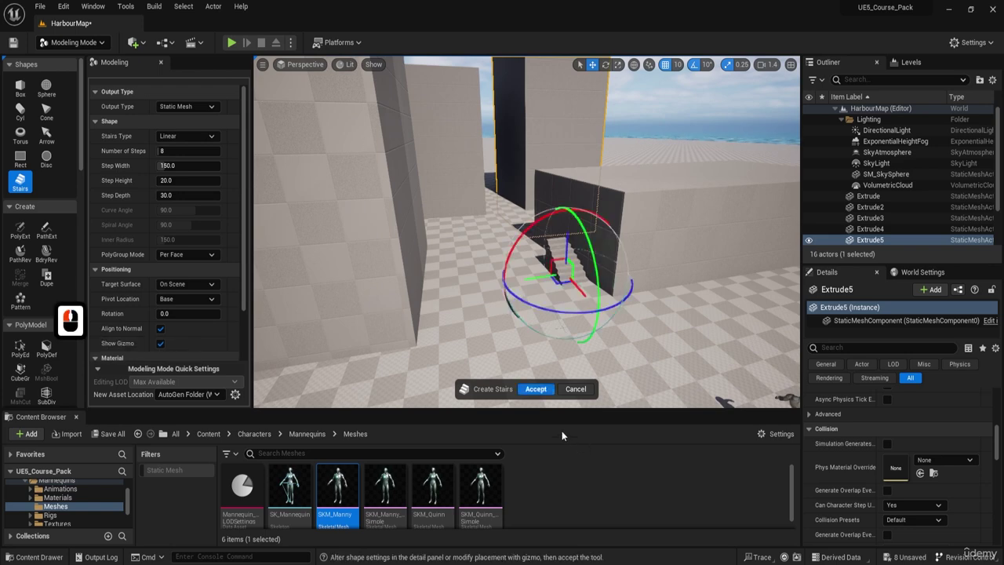
{"action": "left_click", "coordinate": [535, 388]}
Step: Play the level with the third-person character to test the scale of the blocks and stairs, and end the session
{"action": "key", "text": "w"}
{"action": "right_click_drag", "start_coordinate": [536, 388], "coordinate": [270, 69]}
{"action": "key", "text": "s"}
{"action": "key", "text": "a"}
{"action": "key", "text": "w"}
{"action": "left_click", "coordinate": [229, 42]}
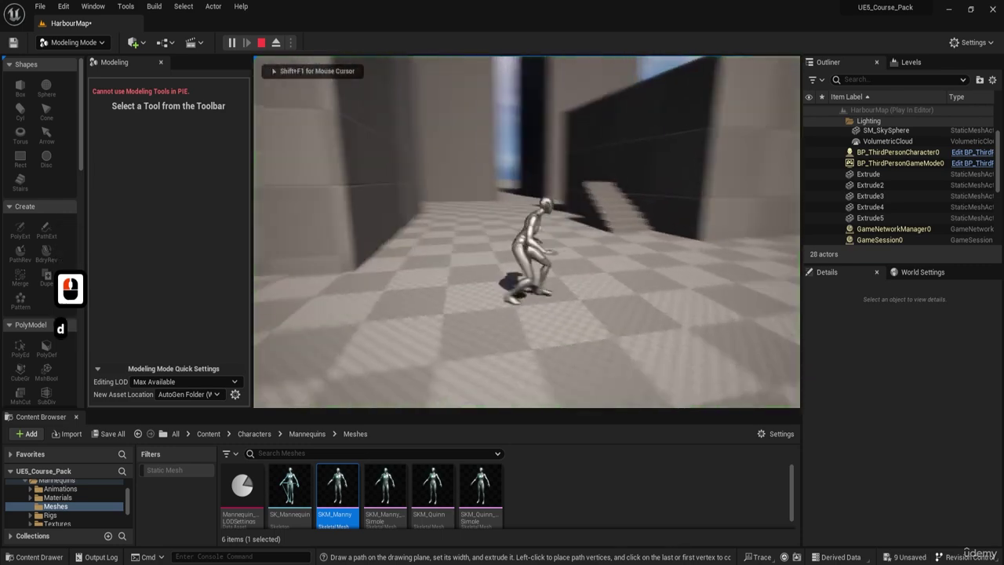
{"action": "key", "text": "d"}
{"action": "key", "text": "s"}
{"action": "key", "text": "d"}
{"action": "key", "text": "Escape"}
{"action": "key", "text": "s"}
{"action": "key", "text": "e"}
{"action": "right_click_drag", "start_coordinate": [772, 238], "coordinate": [705, 238]}
{"action": "key", "text": "d"}
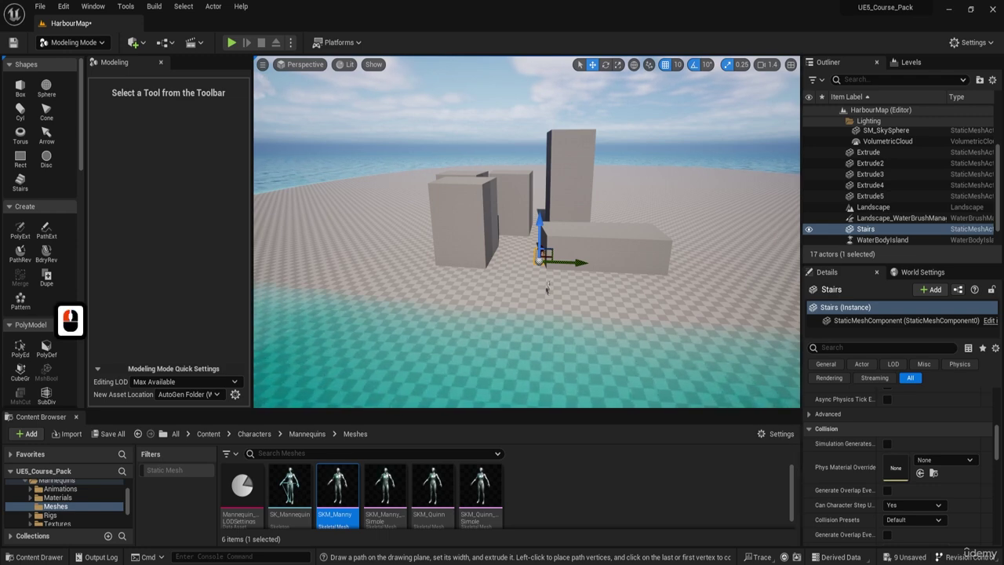
Step: Bring up the References folder in File Explorer to view Egyptian Grey Box Refined.fbx and the reference images, and put the window away
{"action": "left_click_drag", "start_coordinate": [0, 131], "coordinate": [372, 150]}
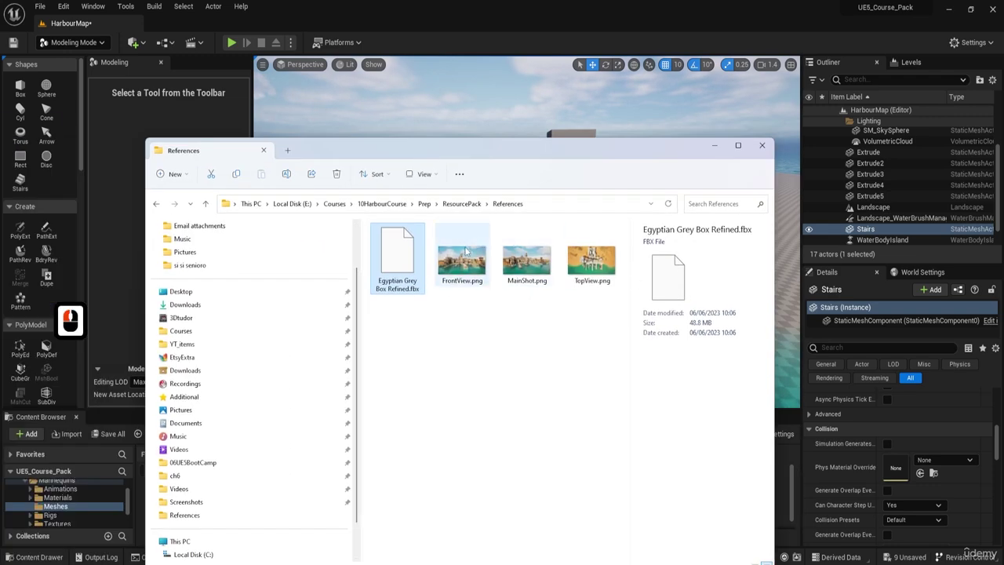
{"action": "left_click_drag", "start_coordinate": [445, 150], "coordinate": [0, 153]}
{"action": "left_click", "coordinate": [70, 320]}
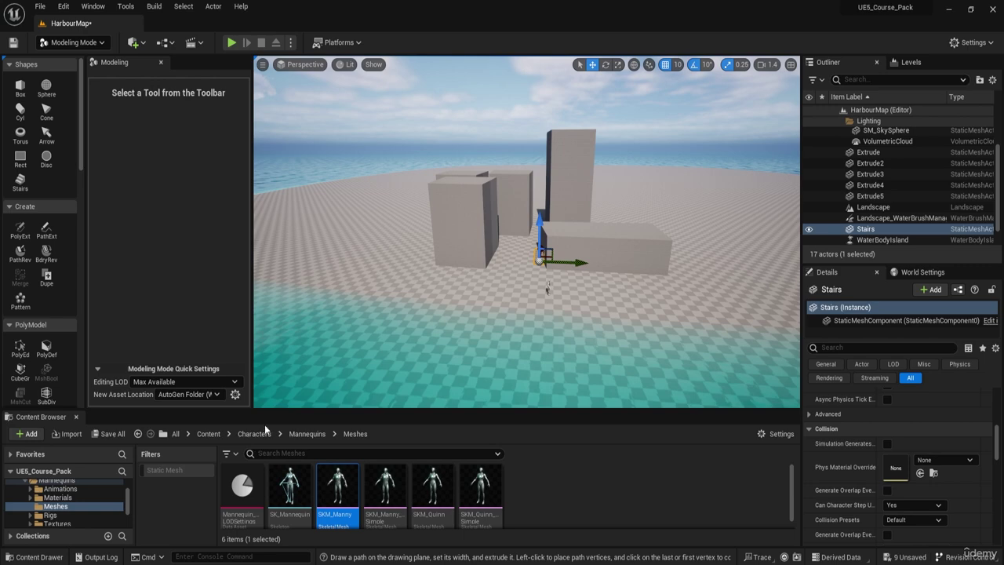
Step: Duplicate the front tall block to the side away from the stairs and scale the copy down to a low height
{"action": "left_click", "coordinate": [458, 220]}
{"action": "key", "text": "w"}
{"action": "key", "text": "a"}
{"action": "key", "text": "w"}
{"action": "right_click_drag", "start_coordinate": [461, 221], "coordinate": [470, 239]}
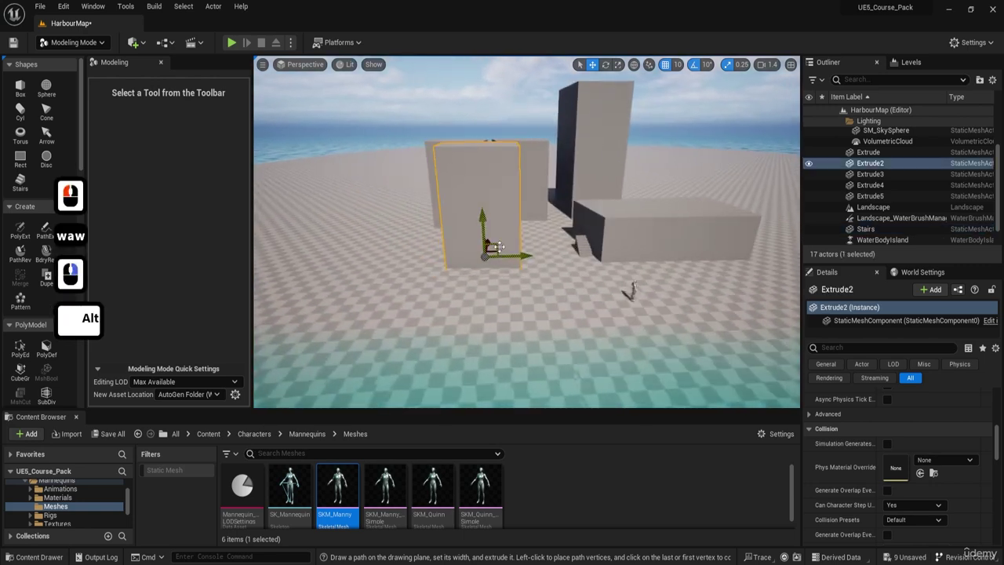
{"action": "left_click_drag", "start_coordinate": [518, 257], "coordinate": [413, 292], "text": "alt"}
{"action": "key", "text": "e"}
{"action": "key", "text": "r"}
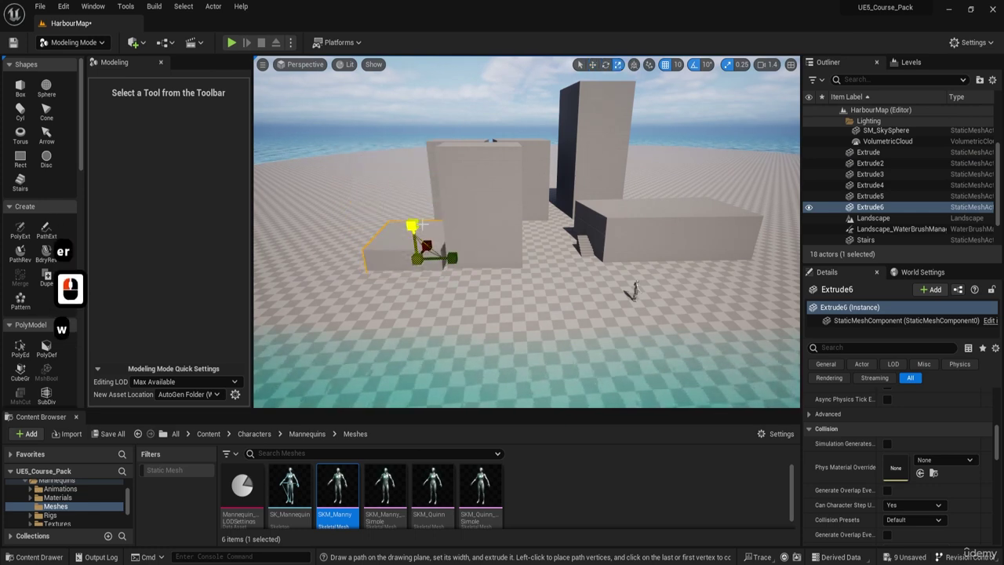
Step: Move the low copy toward the shoreline and scale it into a wider platform
{"action": "key", "text": "w"}
{"action": "left_click_drag", "start_coordinate": [415, 227], "coordinate": [427, 267]}
{"action": "key", "text": "e"}
{"action": "key", "text": "r"}
{"action": "key", "text": "F8"}
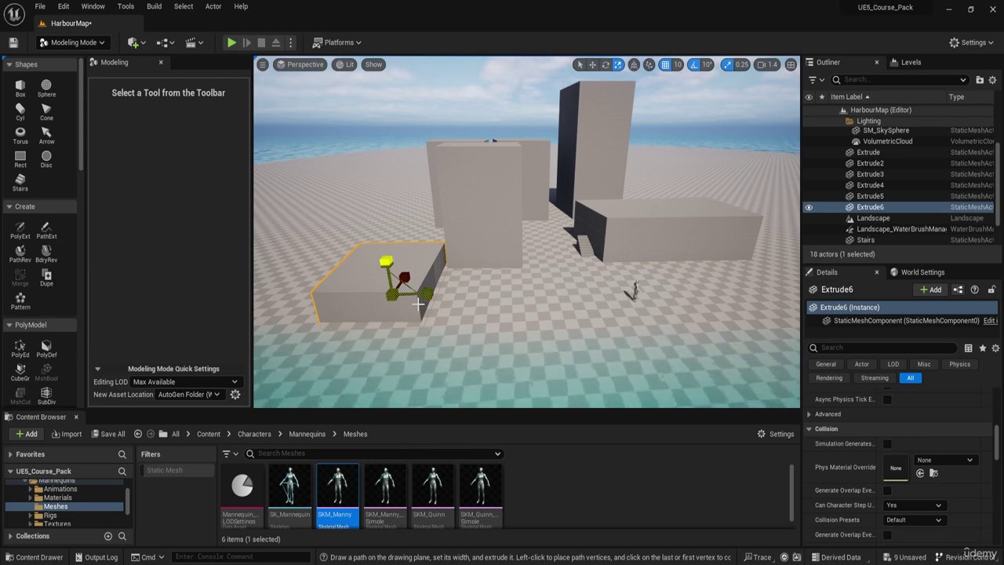
Step: Examine the stairs against the low block's end wall up close from above
{"action": "key", "text": "q"}
{"action": "right_click_drag", "start_coordinate": [533, 320], "coordinate": [490, 308]}
{"action": "key", "text": "e"}
{"action": "key", "text": "w"}
{"action": "key", "text": "d"}
{"action": "key", "text": "a"}
{"action": "key", "text": "w"}
{"action": "key", "text": "a"}
{"action": "key", "text": "w"}
{"action": "key", "text": "a"}
{"action": "key", "text": "w"}
{"action": "key", "text": "a"}
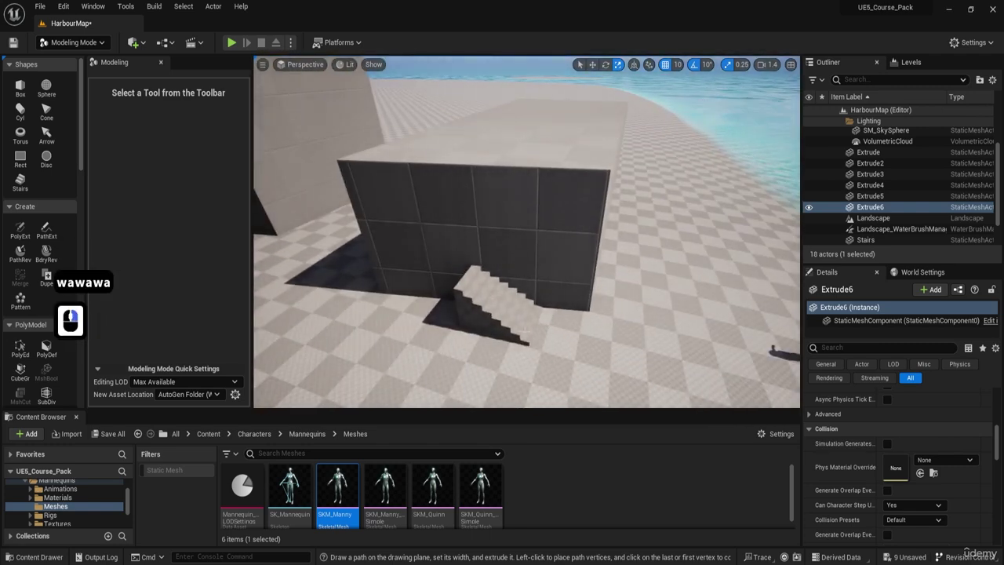
Step: Create a linear staircase with 25 steps and place it in front of the low block's end wall
{"action": "left_click", "coordinate": [490, 308]}
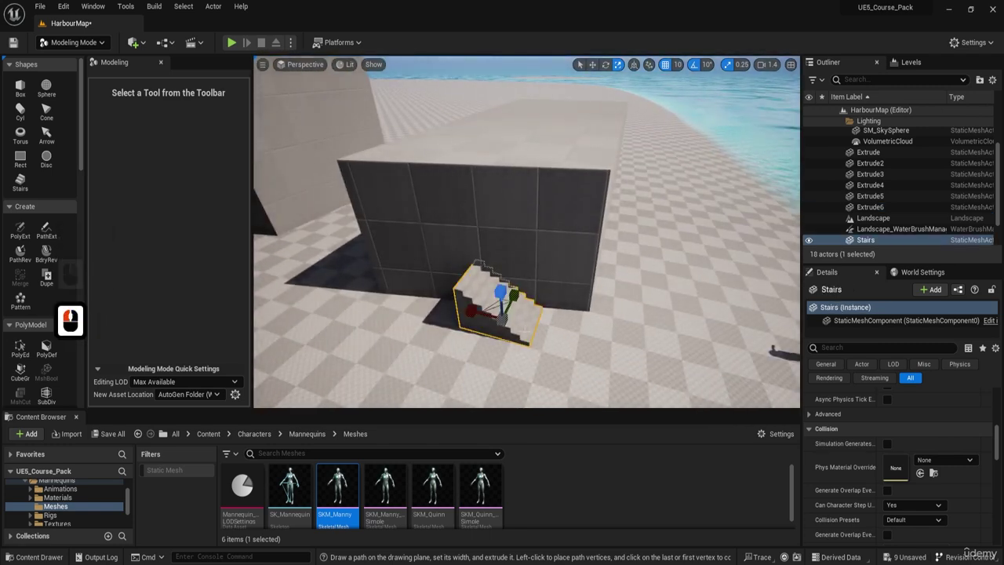
{"action": "left_click", "coordinate": [21, 182]}
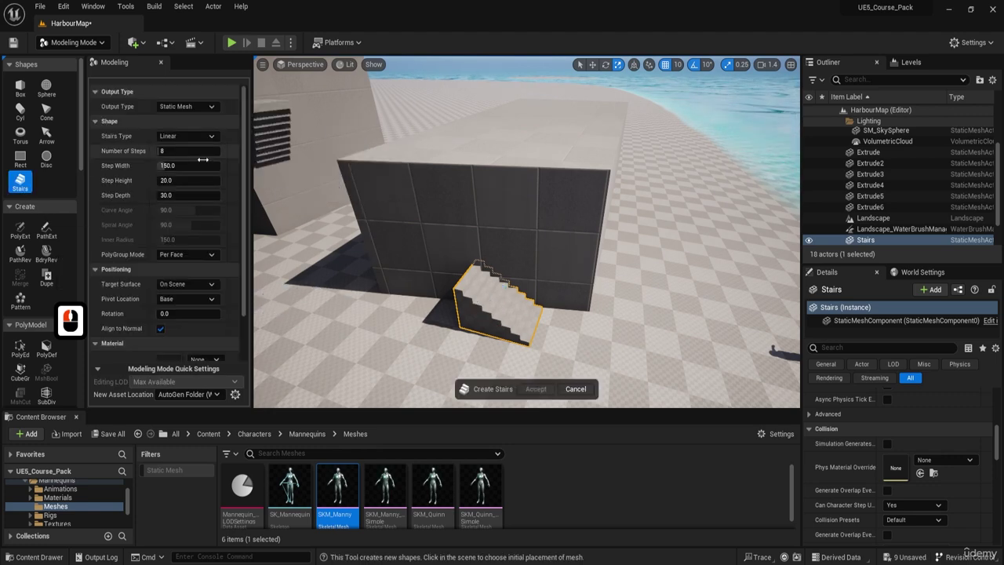
{"action": "left_click", "coordinate": [20, 89]}
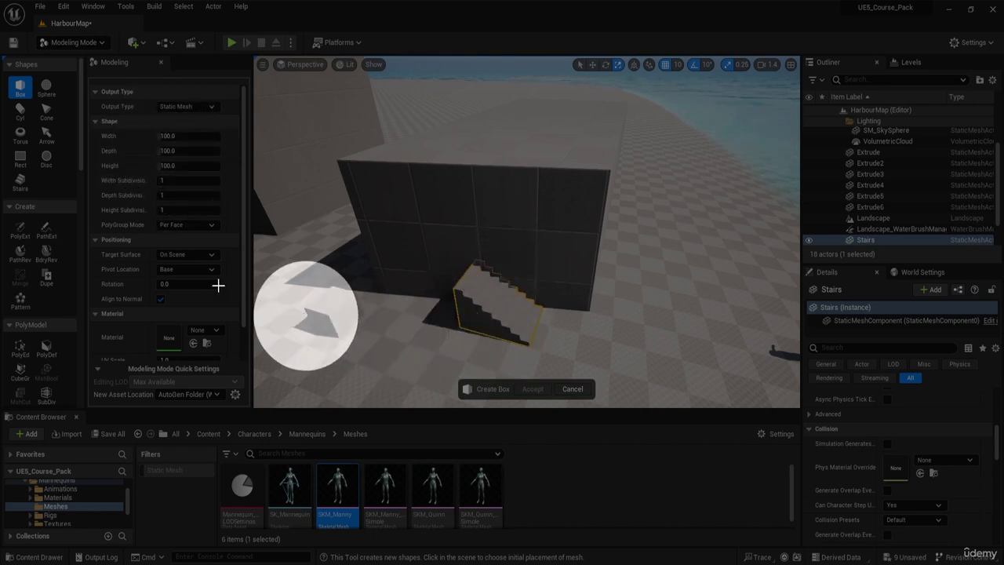
{"action": "left_click", "coordinate": [24, 185]}
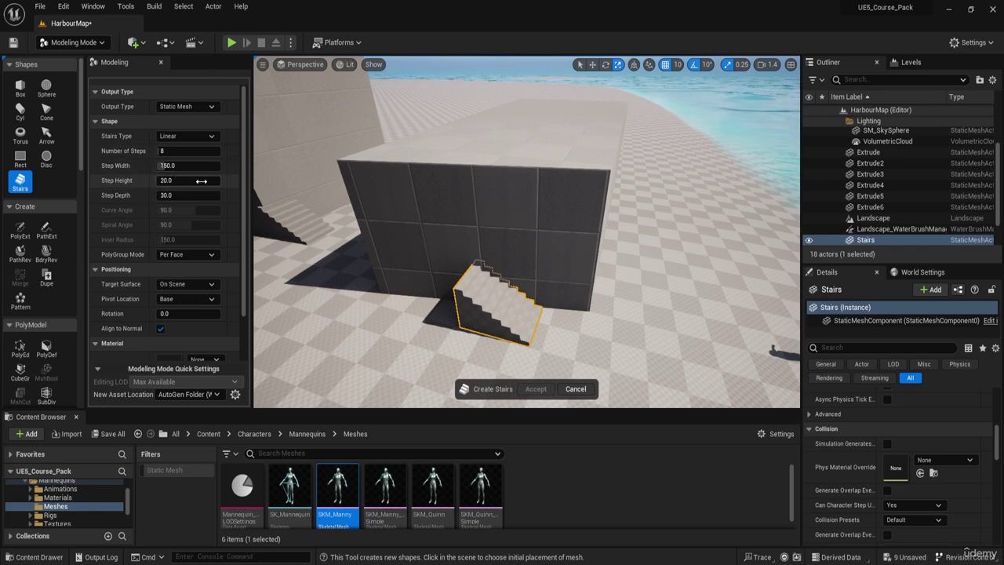
{"action": "left_click", "coordinate": [168, 155]}
{"action": "type", "text": "20"}
{"action": "key", "text": "Return"}
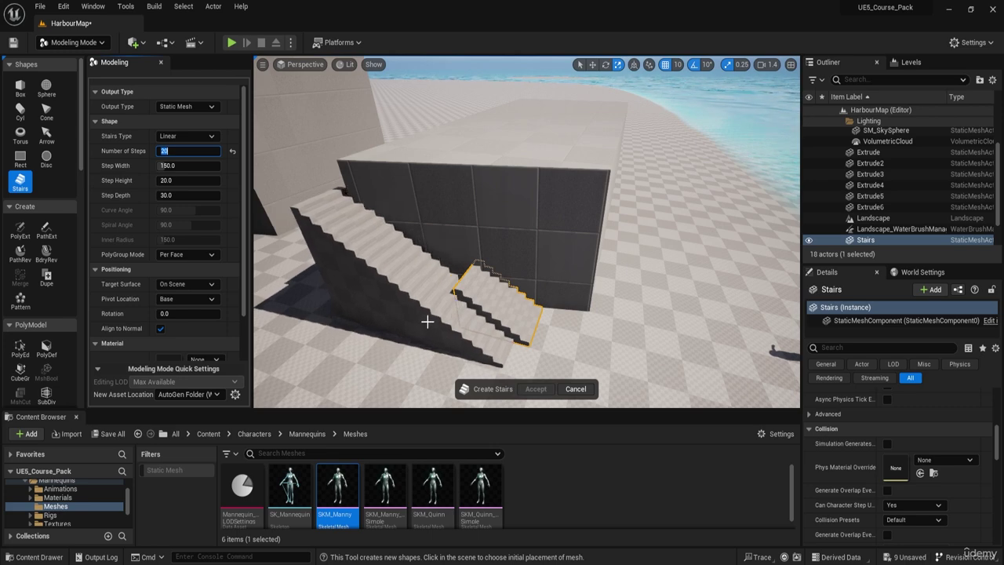
{"action": "left_click", "coordinate": [201, 155]}
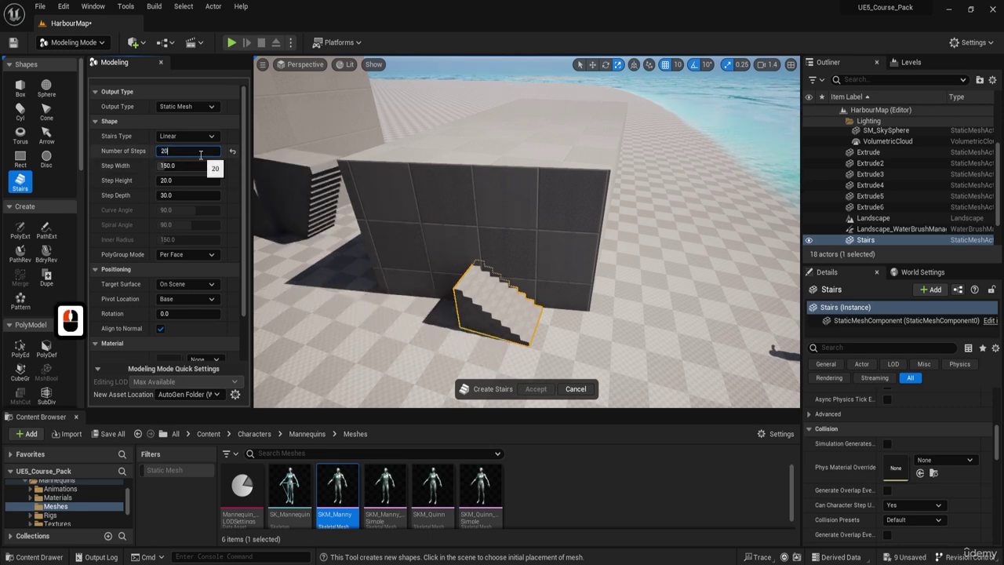
{"action": "key", "text": "BackSpace"}
{"action": "type", "text": "5"}
{"action": "key", "text": "Return"}
{"action": "left_click", "coordinate": [452, 347]}
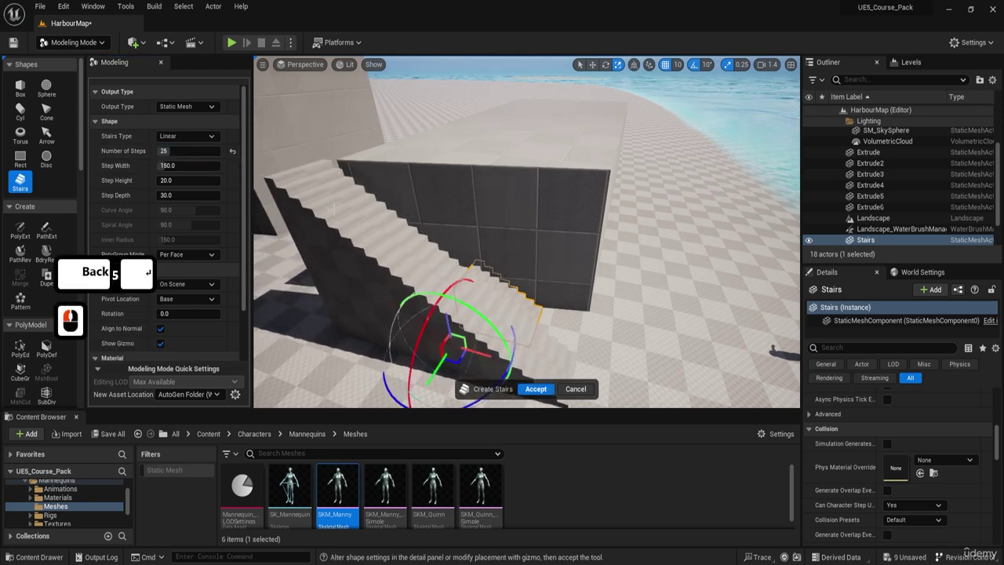
Step: Play test the level by running the character up the new staircase onto the low block, and stop the session
{"action": "left_click", "coordinate": [231, 46]}
{"action": "key", "text": "w"}
{"action": "key", "text": "d"}
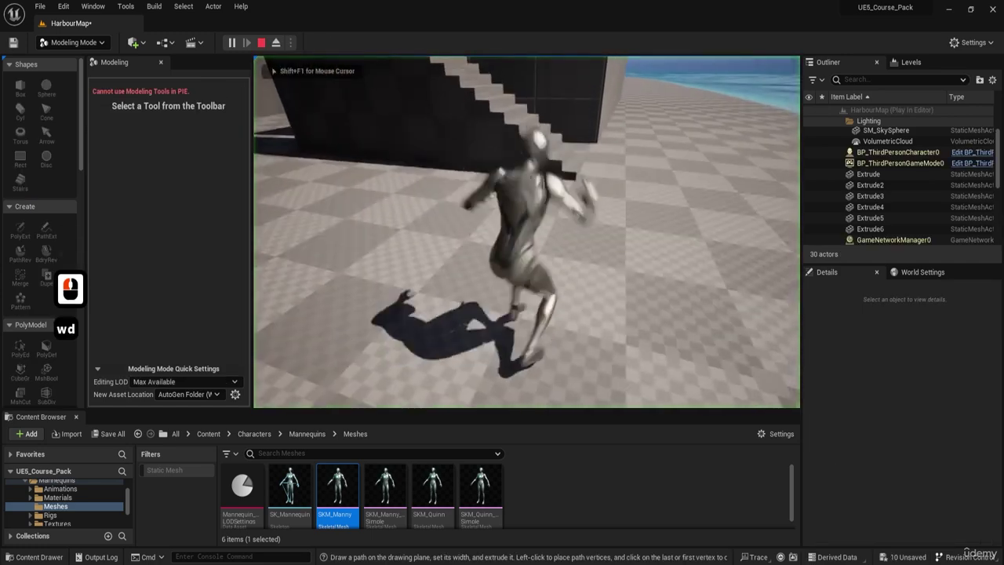
{"action": "key", "text": "a"}
{"action": "key", "text": "a"}
{"action": "key", "text": "a"}
{"action": "key", "text": "a"}
{"action": "key", "text": "a"}
{"action": "key", "text": "a"}
{"action": "key", "text": "a"}
{"action": "key", "text": "a"}
{"action": "key", "text": "a"}
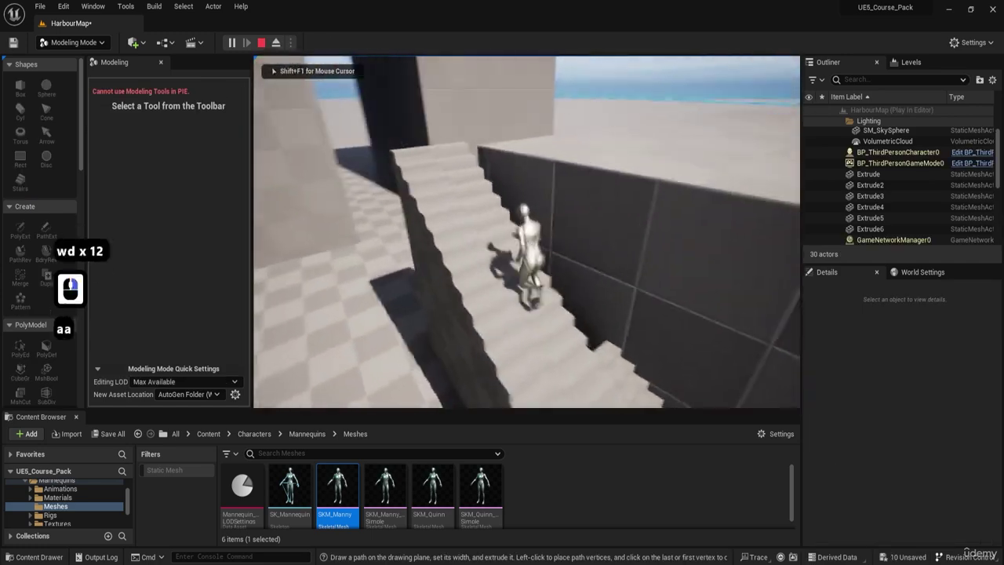
{"action": "key", "text": "w"}
{"action": "key", "text": "d"}
{"action": "key", "text": "d"}
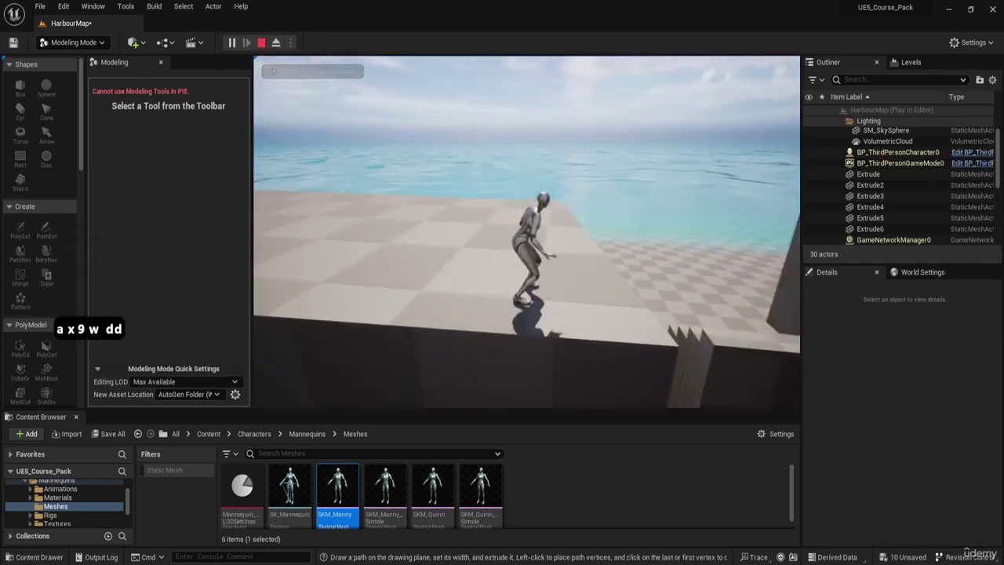
{"action": "key", "text": "w"}
{"action": "key", "text": "Escape"}
Step: Delete the new 25-step staircase from the level
{"action": "key", "text": "d"}
{"action": "key", "text": "s"}
{"action": "right_click_drag", "start_coordinate": [535, 272], "coordinate": [531, 274]}
{"action": "key", "text": "d"}
{"action": "key", "text": "w"}
{"action": "key", "text": "Delete"}
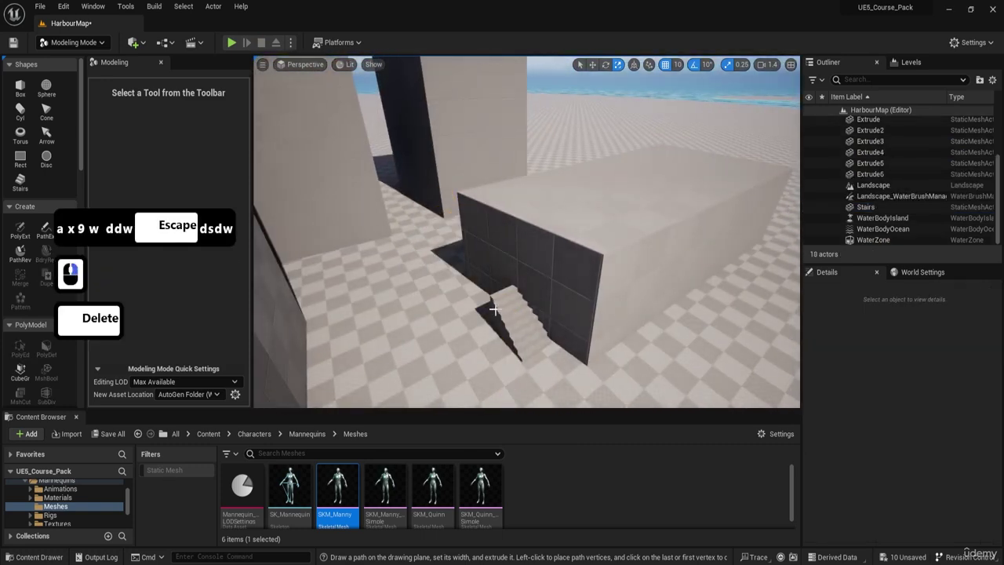
Step: Place the generated meshes Stairs_C65B0ACB and Stairs_579B5C29 from the _GENERATED/User folder at the low block's end wall
{"action": "left_click", "coordinate": [208, 435]}
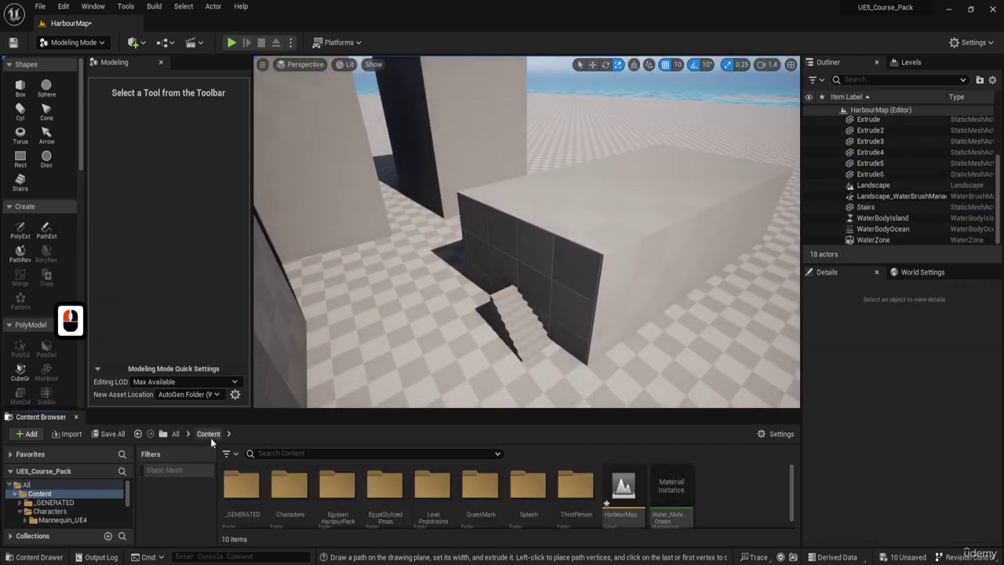
{"action": "double_click", "coordinate": [232, 480]}
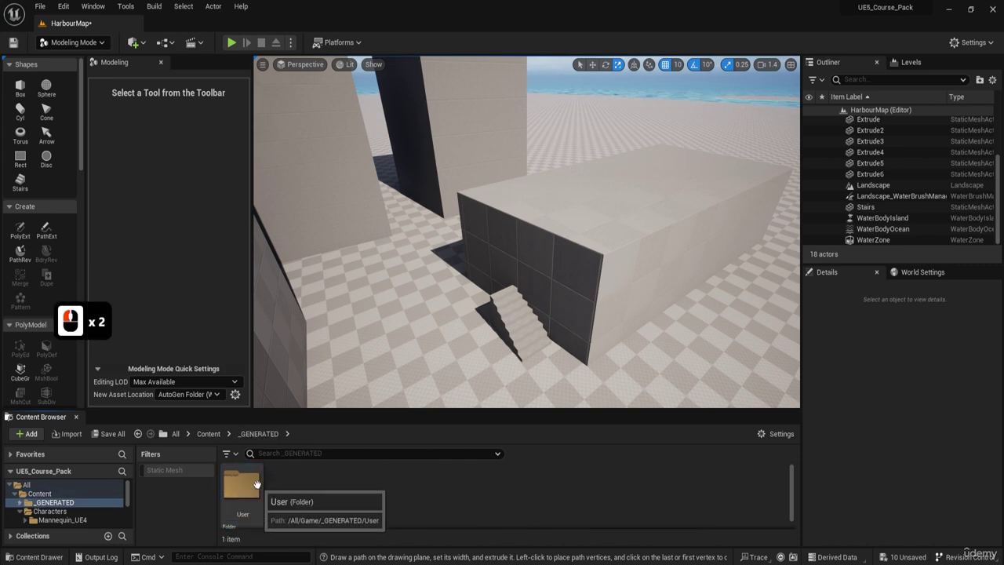
{"action": "double_click", "coordinate": [232, 480]}
{"action": "scroll", "coordinate": [577, 494], "scroll_direction": "down", "scroll_amount": 8}
{"action": "scroll", "coordinate": [577, 494], "scroll_direction": "up", "scroll_amount": 2}
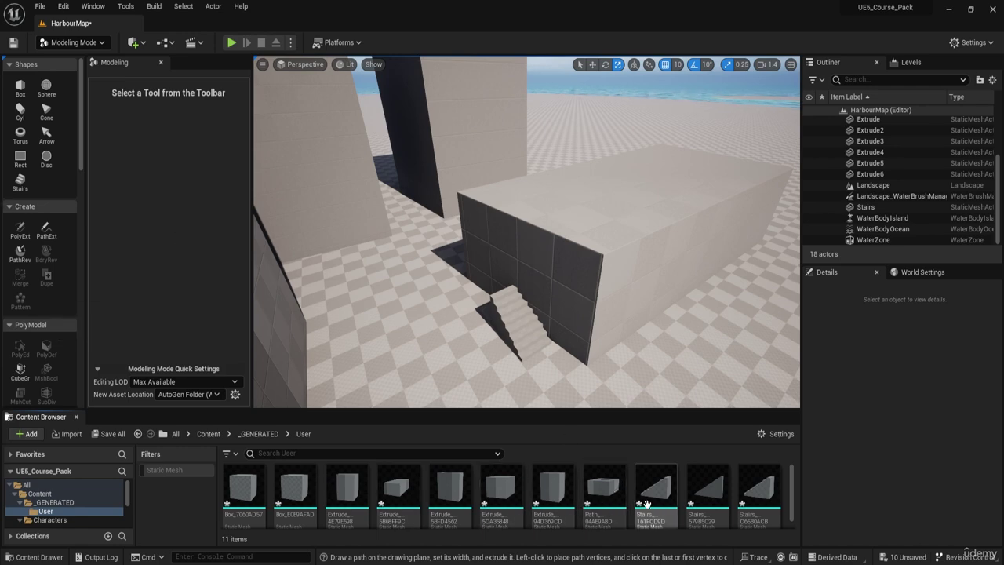
{"action": "left_click_drag", "start_coordinate": [758, 492], "coordinate": [481, 297]}
{"action": "left_click_drag", "start_coordinate": [709, 512], "coordinate": [561, 382]}
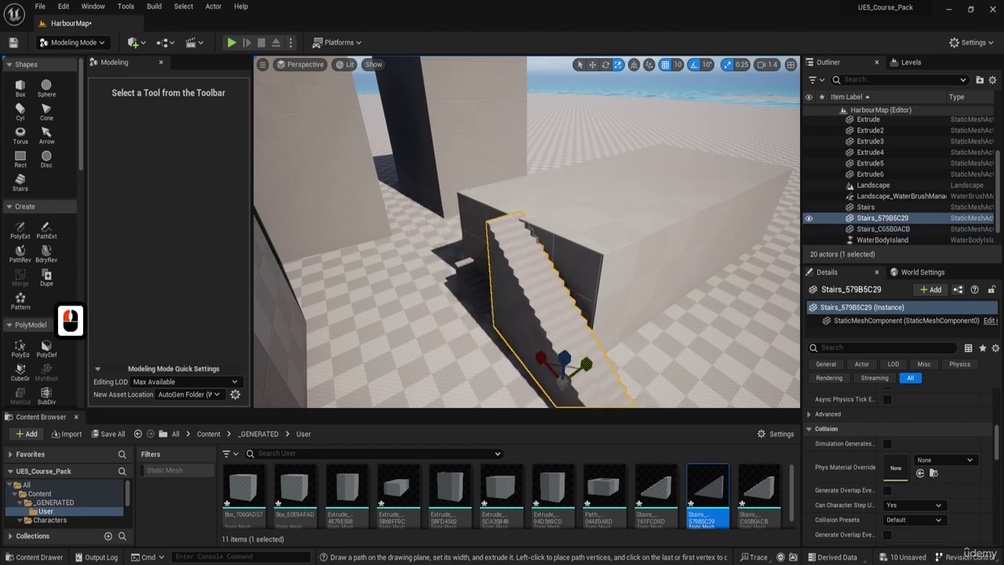
Step: Duplicate the long staircase at the low block's end wall and move the copy along the block's long side
{"action": "key", "text": "s"}
{"action": "key", "text": "d"}
{"action": "right_click_drag", "start_coordinate": [561, 382], "coordinate": [582, 343]}
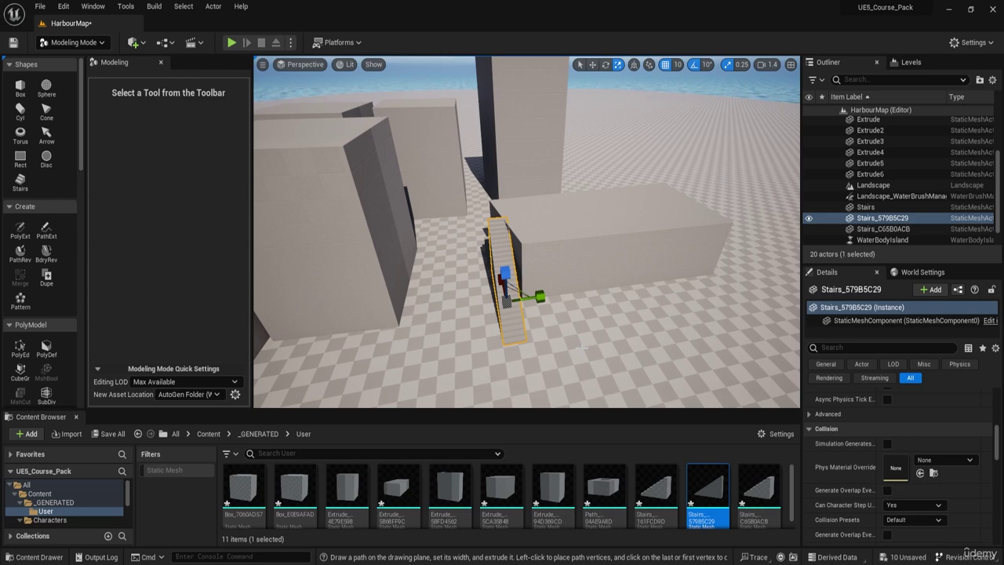
{"action": "key", "text": "w"}
{"action": "key", "text": "a"}
{"action": "right_click_drag", "start_coordinate": [580, 348], "coordinate": [580, 348]}
{"action": "key", "text": "a"}
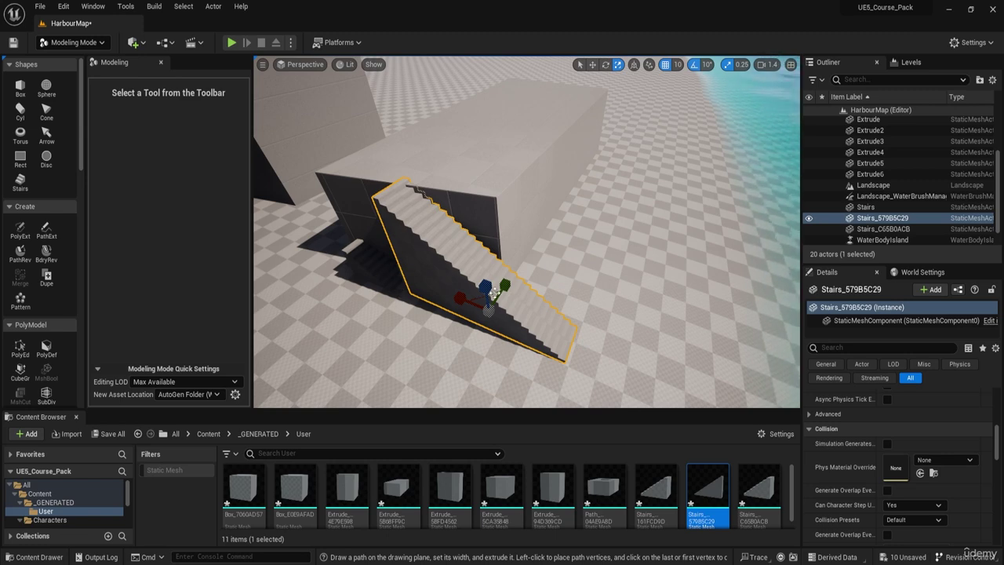
{"action": "key", "text": "d"}
{"action": "right_click_drag", "start_coordinate": [496, 293], "coordinate": [496, 294]}
{"action": "key", "text": "w"}
{"action": "left_click_drag", "start_coordinate": [468, 255], "coordinate": [650, 159], "text": "alt"}
Step: Rotate the copied staircase about the vertical axis and shift it outward beside the low block's long side
{"action": "key", "text": "e"}
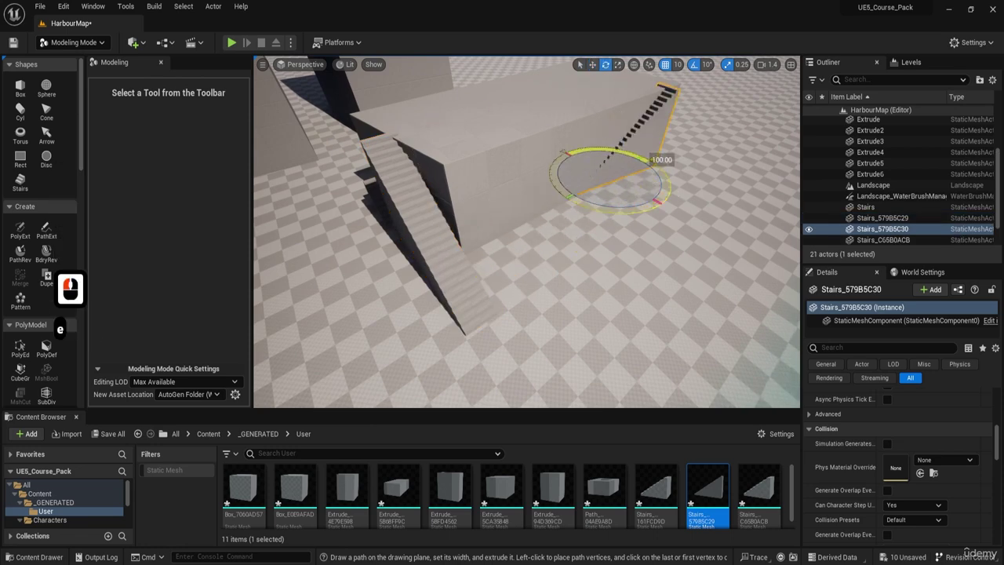
{"action": "key", "text": "w"}
{"action": "left_click_drag", "start_coordinate": [575, 161], "coordinate": [594, 165]}
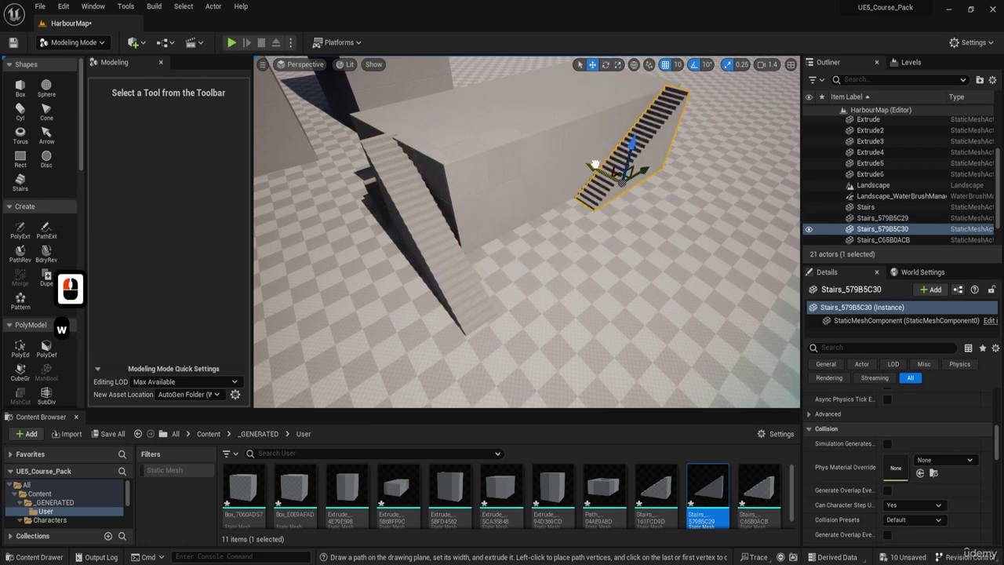
Step: Examine the stairs and the overall harbour blockout from ground level and from over the water
{"action": "right_click_drag", "start_coordinate": [520, 225], "coordinate": [520, 225]}
{"action": "key", "text": "d"}
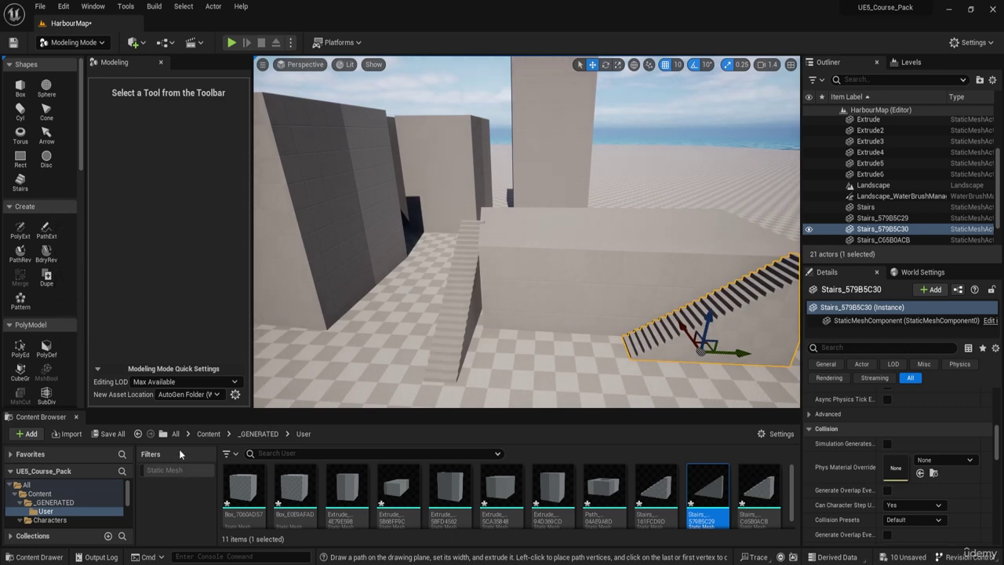
{"action": "key", "text": "a"}
{"action": "right_click_drag", "start_coordinate": [520, 225], "coordinate": [611, 228]}
{"action": "key", "text": "a"}
{"action": "key", "text": "a"}
{"action": "key", "text": "s"}
{"action": "key", "text": "q"}
{"action": "key", "text": "d"}
{"action": "key", "text": "e"}
{"action": "right_click_drag", "start_coordinate": [346, 265], "coordinate": [346, 265]}
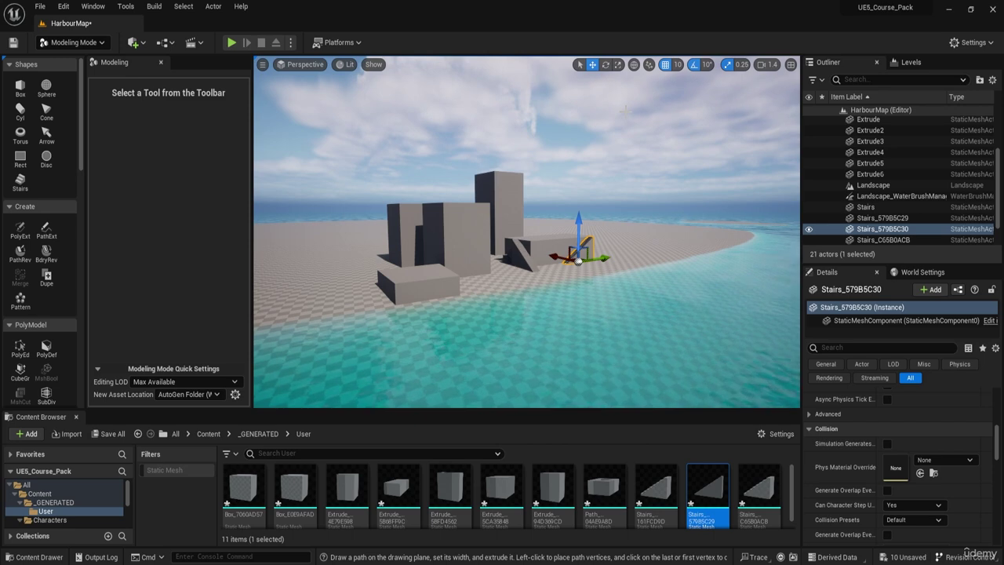
{"action": "key", "text": "w"}
{"action": "key", "text": "d"}
{"action": "right_click_drag", "start_coordinate": [598, 220], "coordinate": [606, 280]}
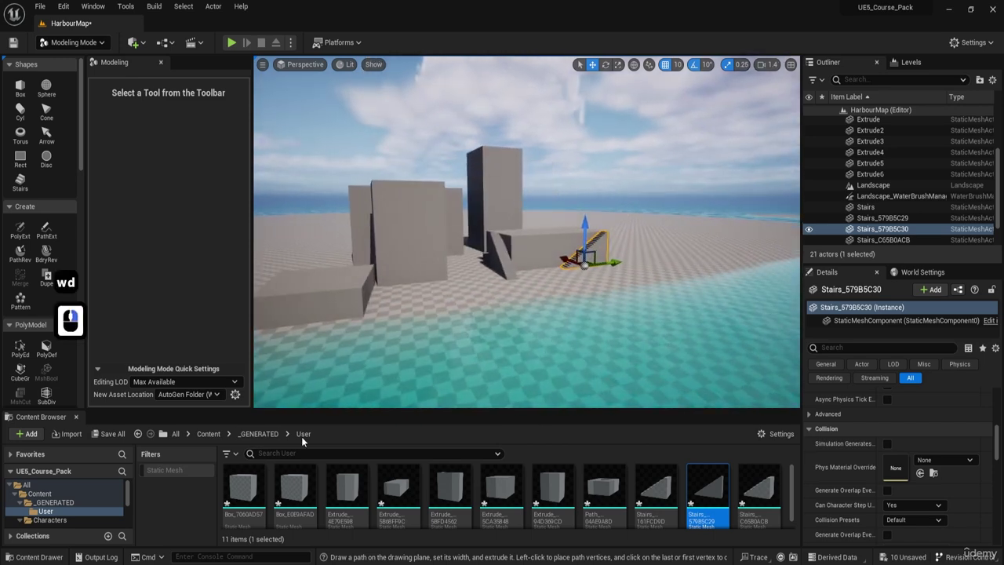
Step: Return to the Content folder and save HarbourMap
{"action": "left_click", "coordinate": [209, 433]}
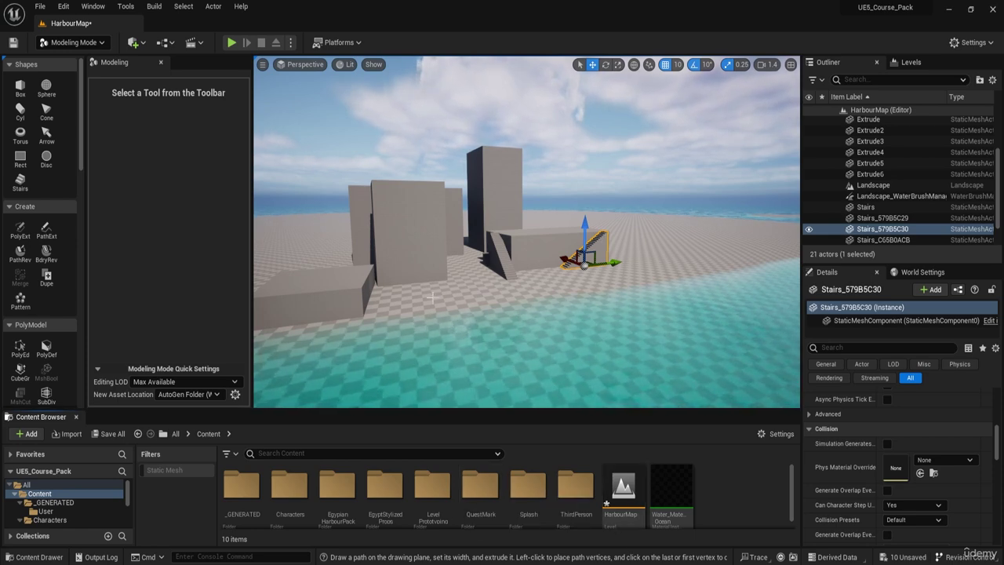
{"action": "left_click_drag", "start_coordinate": [369, 227], "coordinate": [369, 236]}
{"action": "key", "text": "ctrl+s"}
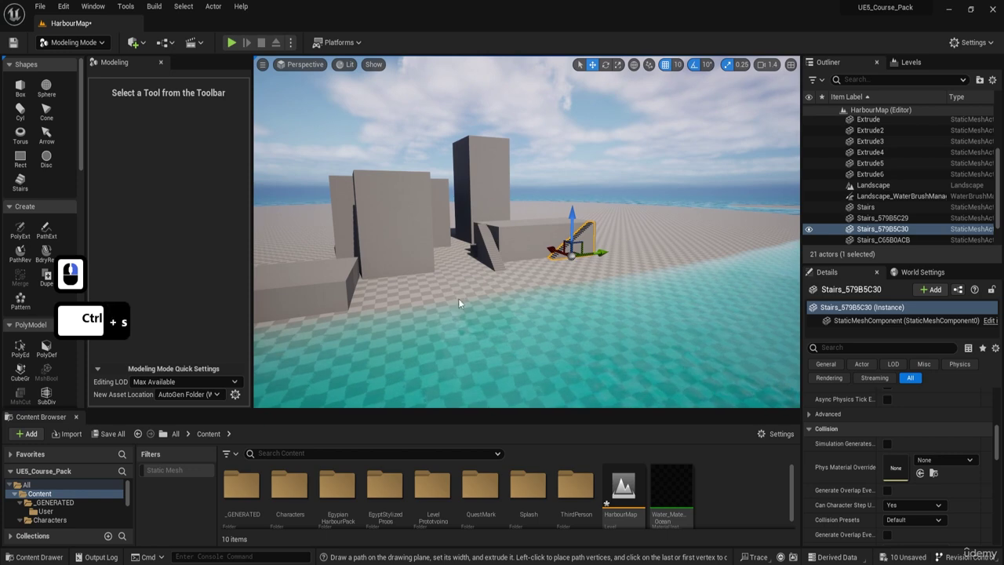
Step: Switch the editor to Selection mode and review the other available editor modes
{"action": "left_click", "coordinate": [78, 41]}
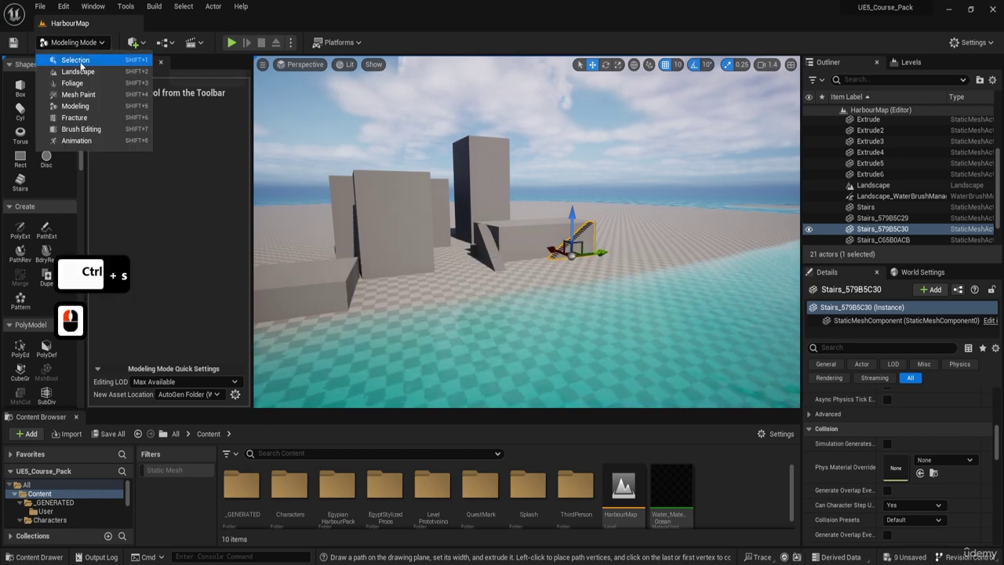
{"action": "left_click", "coordinate": [76, 61]}
{"action": "left_click", "coordinate": [69, 42]}
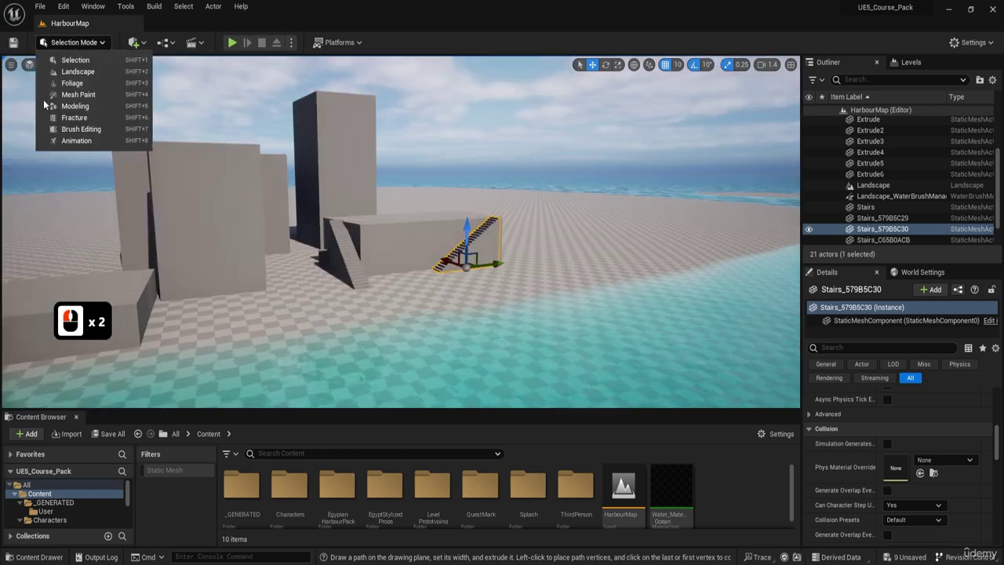
{"action": "left_click", "coordinate": [74, 47]}
{"action": "key", "text": "ctrl"}
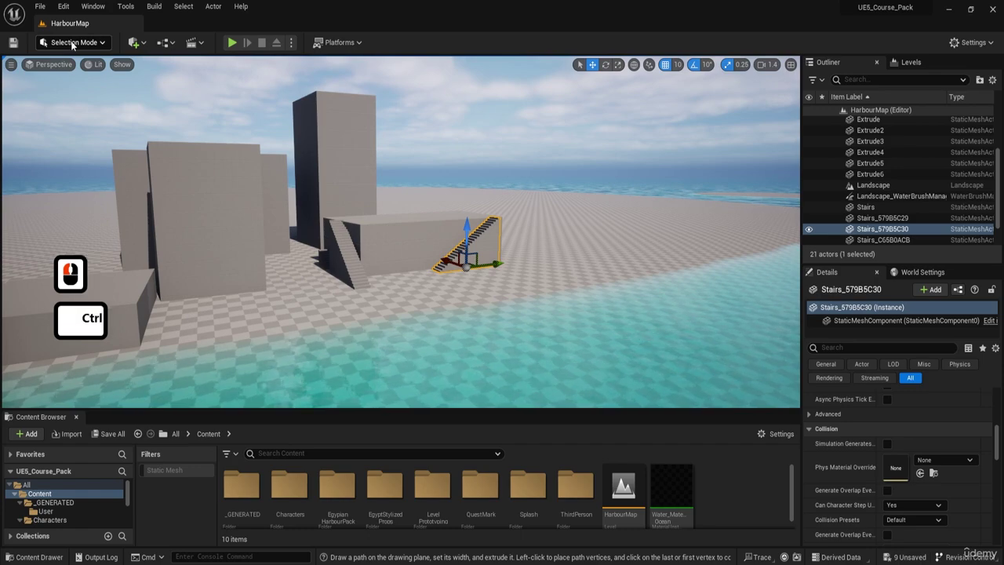
{"action": "left_click", "coordinate": [62, 44]}
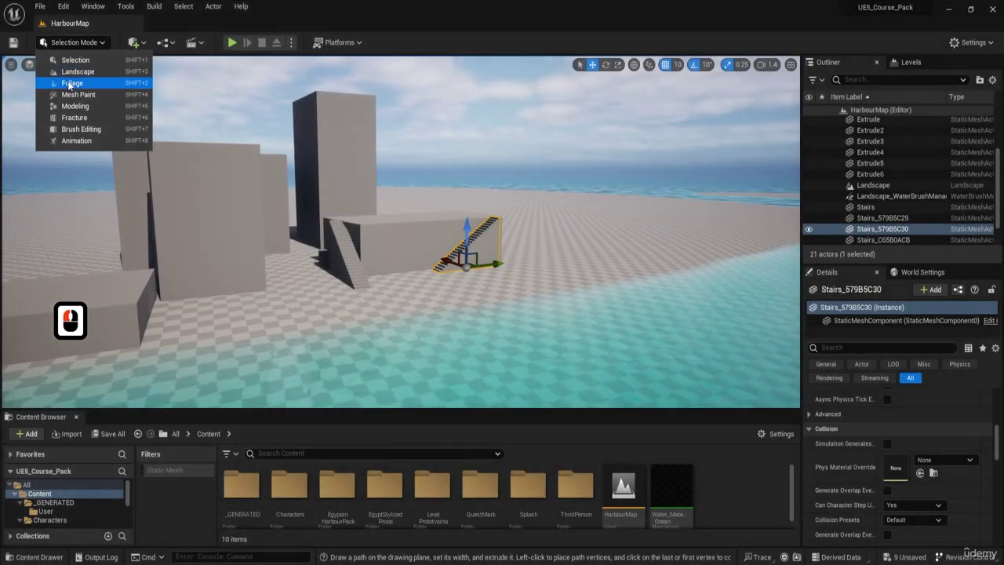
{"action": "left_click", "coordinate": [86, 45]}
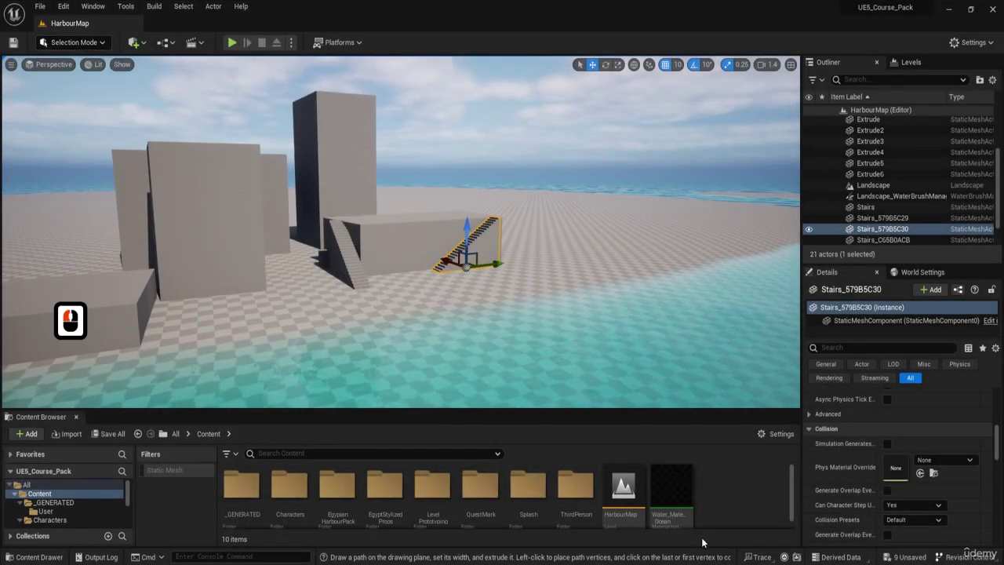
Step: Try to export the HarbourMap level from the Content folder as an FBX file named HarbourMap
{"action": "right_click", "coordinate": [635, 491]}
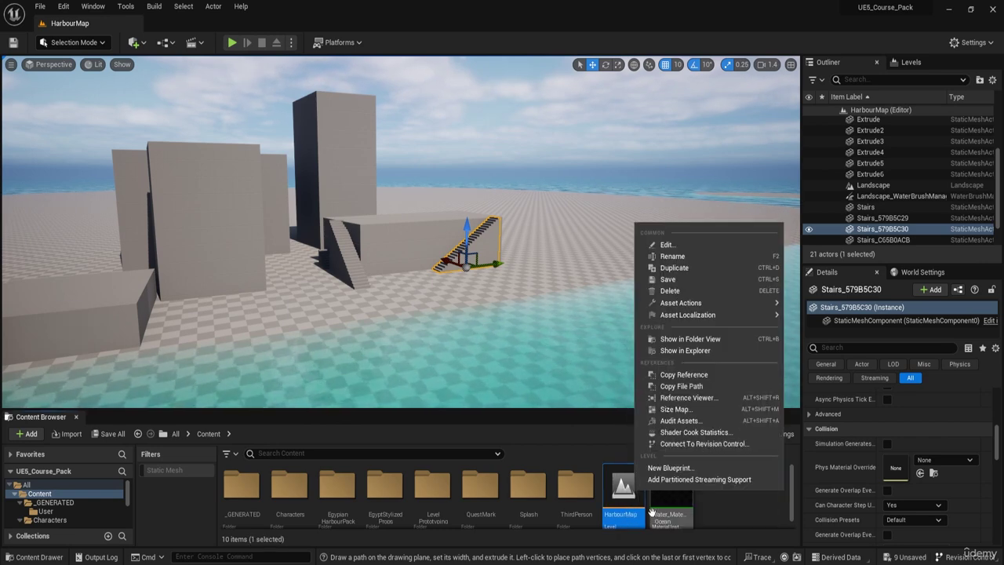
{"action": "mouse_move", "coordinate": [698, 303]}
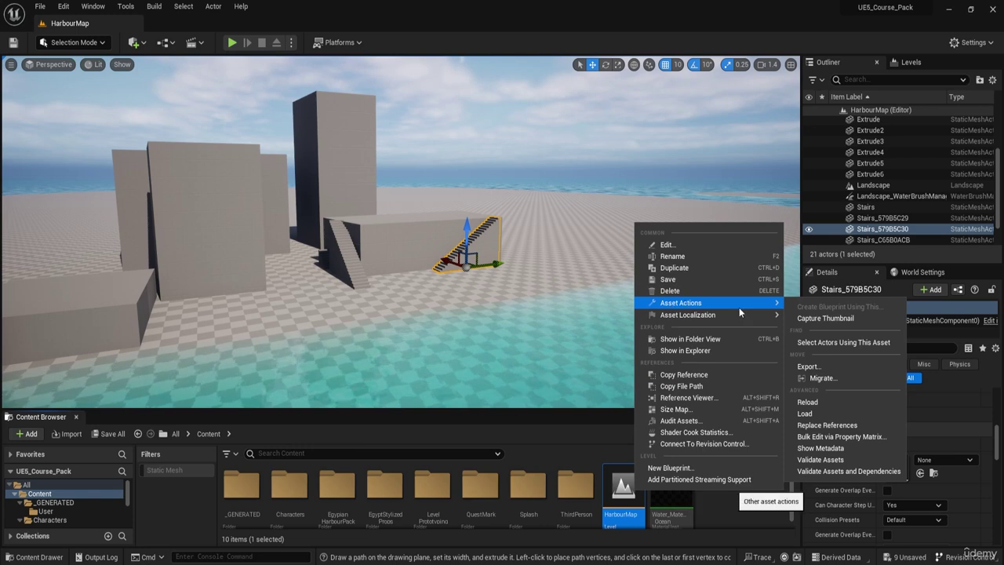
{"action": "left_click", "coordinate": [824, 372]}
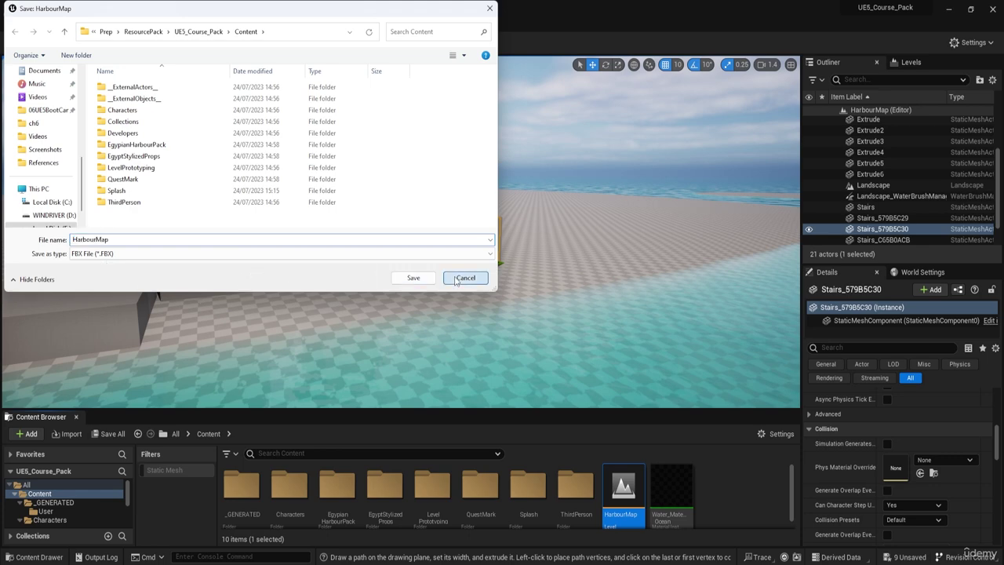
{"action": "left_click", "coordinate": [414, 277]}
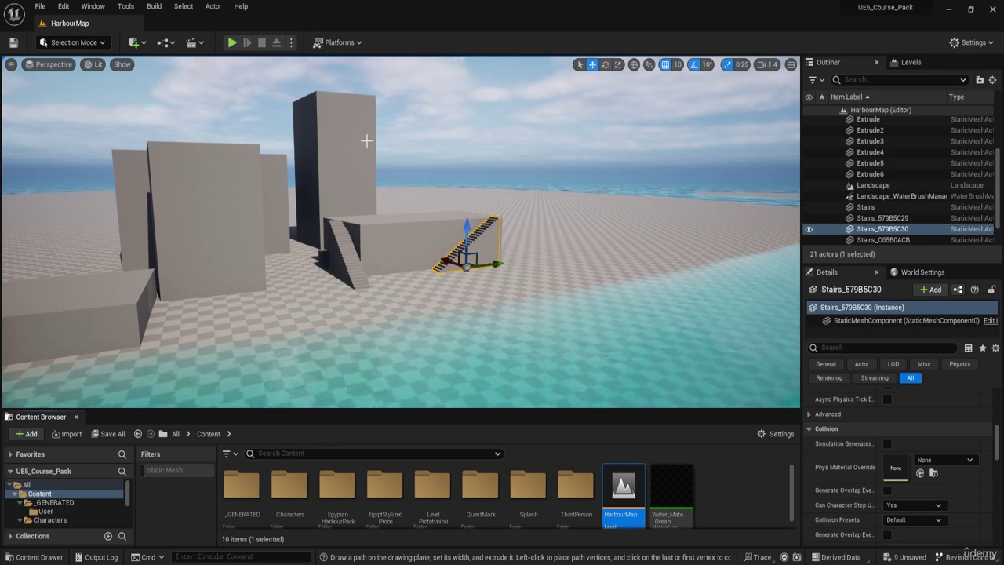
{"action": "key", "text": "s"}
{"action": "right_click_drag", "start_coordinate": [402, 200], "coordinate": [402, 199]}
{"action": "key", "text": "a"}
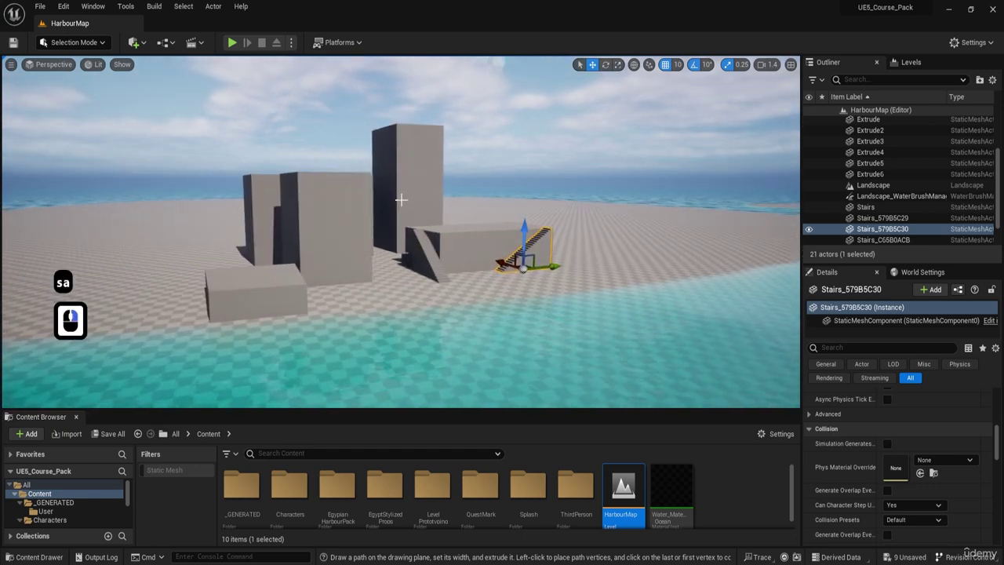